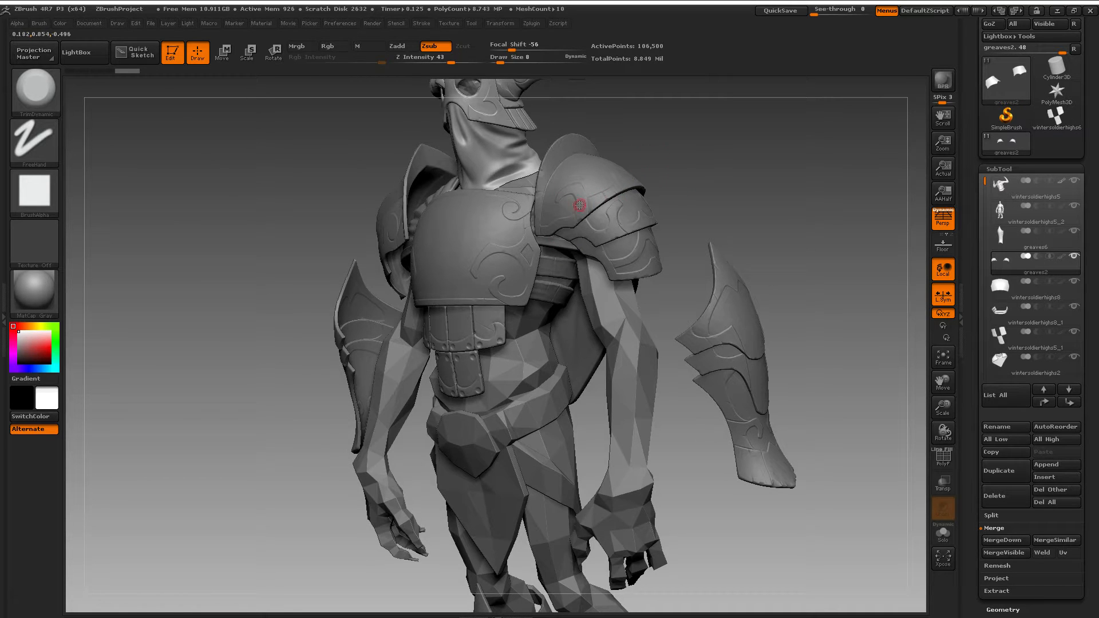
Examine the character's armour from the horned helmet and shoulder plates down to the foot guards.
{"action": "left_click_drag", "start_coordinate": [665, 182], "coordinate": [664, 257]}
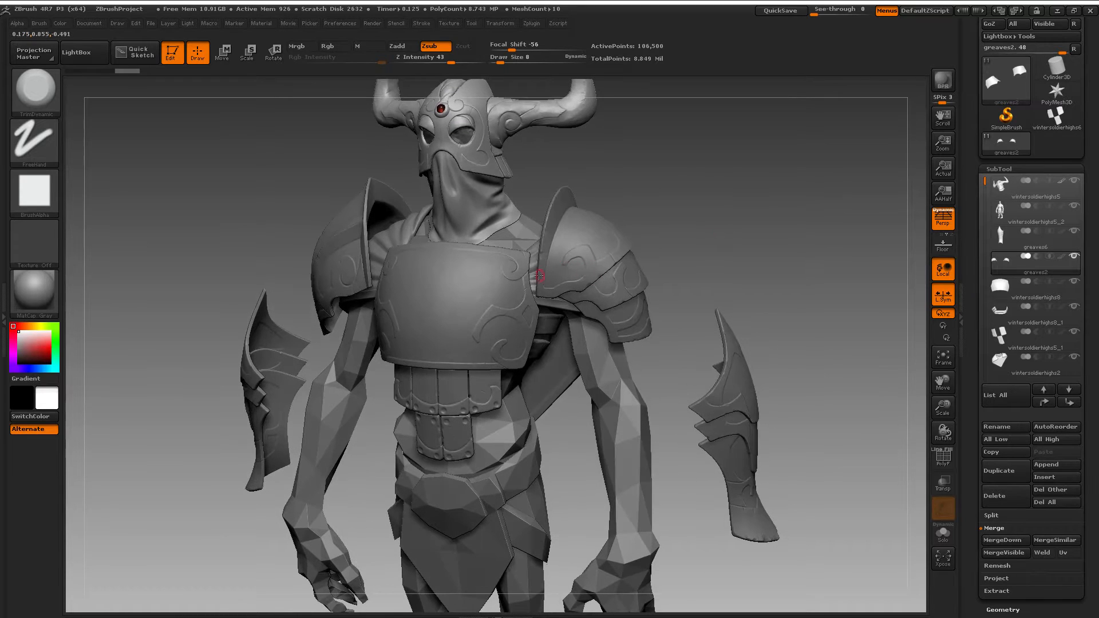
{"action": "left_click_drag", "start_coordinate": [734, 268], "coordinate": [744, 246]}
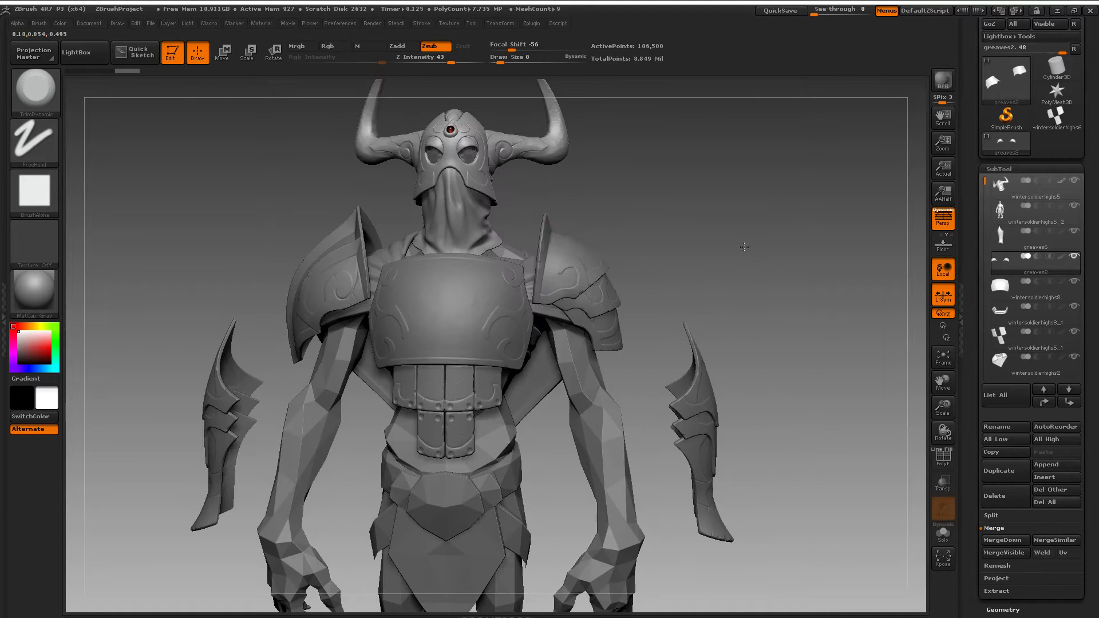
{"action": "left_click_drag", "start_coordinate": [690, 278], "coordinate": [716, 258]}
{"action": "left_click_drag", "start_coordinate": [617, 269], "coordinate": [859, 395]}
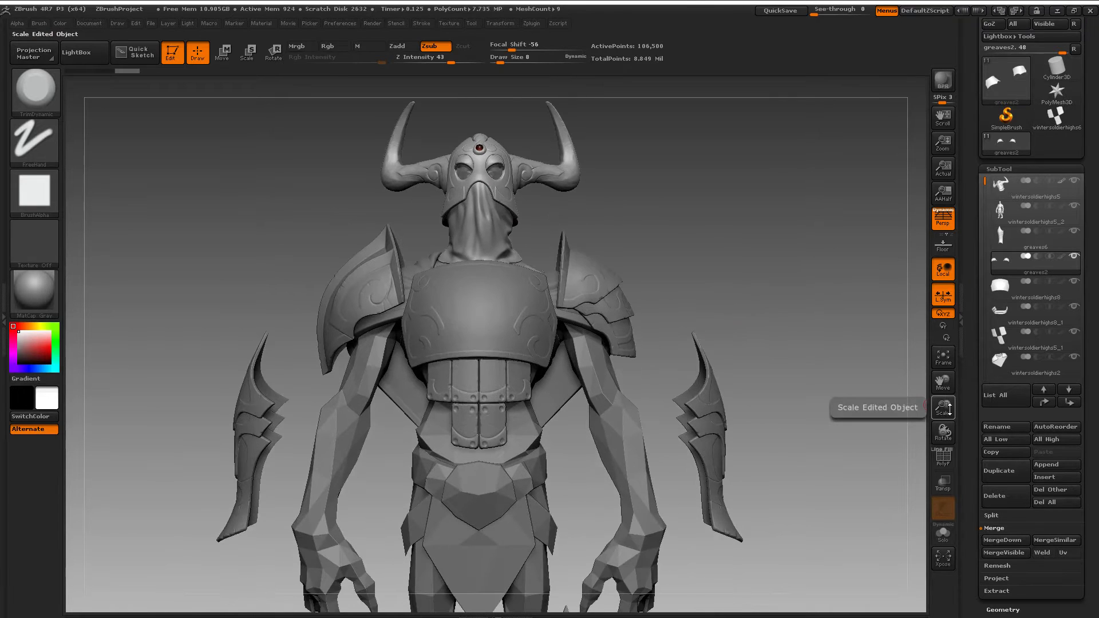
{"action": "left_click_drag", "start_coordinate": [943, 406], "coordinate": [773, 274]}
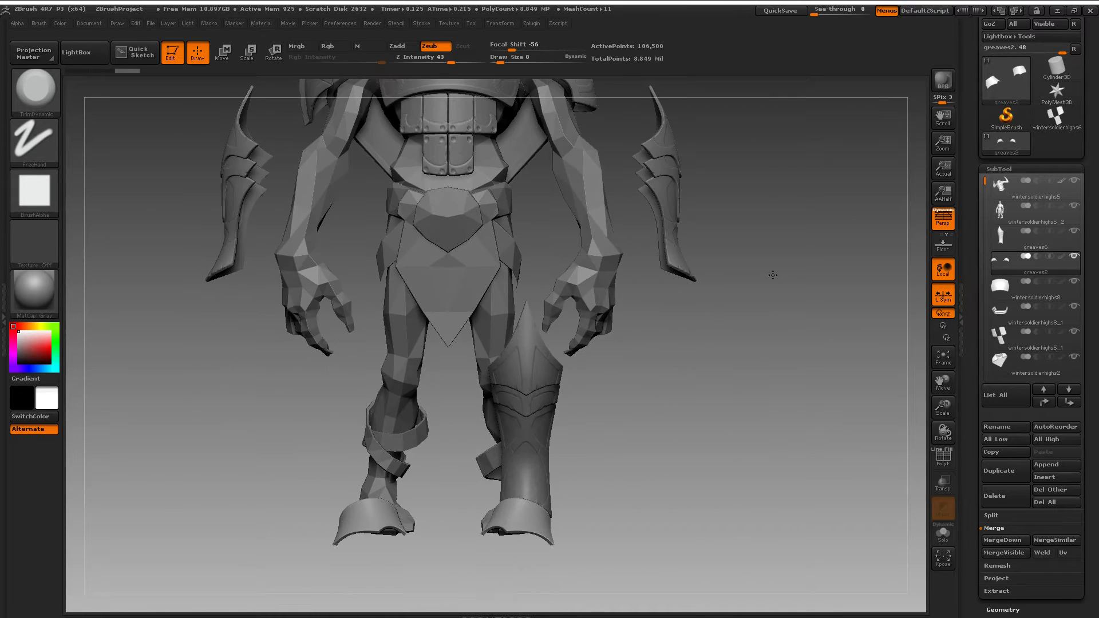
{"action": "left_click_drag", "start_coordinate": [769, 342], "coordinate": [712, 455], "text": "alt"}
{"action": "left_click_drag", "start_coordinate": [752, 413], "coordinate": [781, 415]}
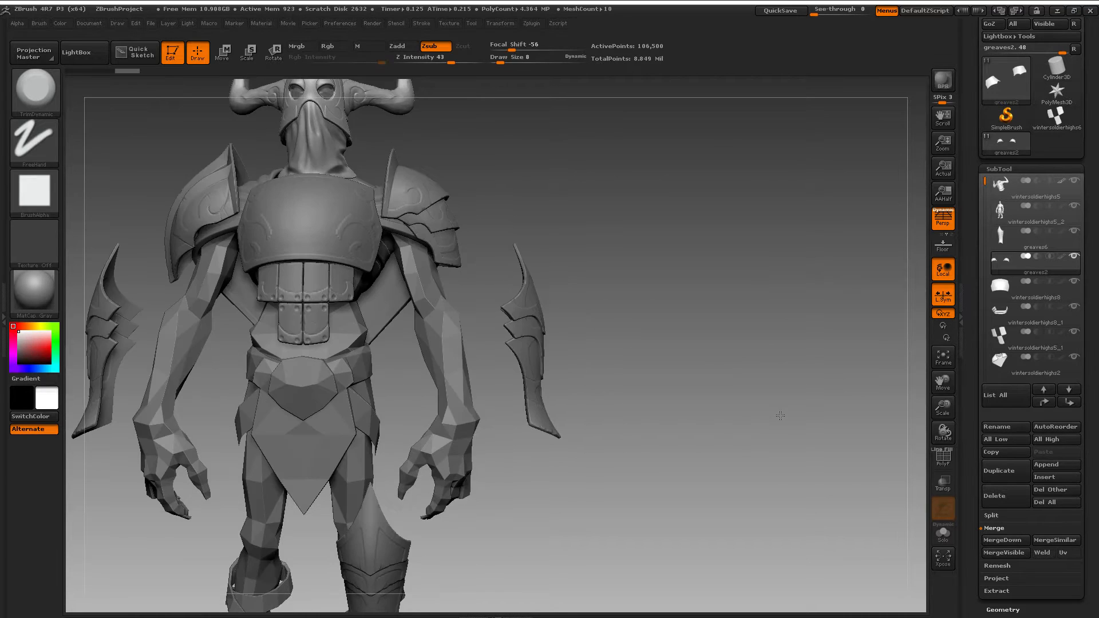
{"action": "left_click_drag", "start_coordinate": [685, 260], "coordinate": [592, 294], "text": "alt"}
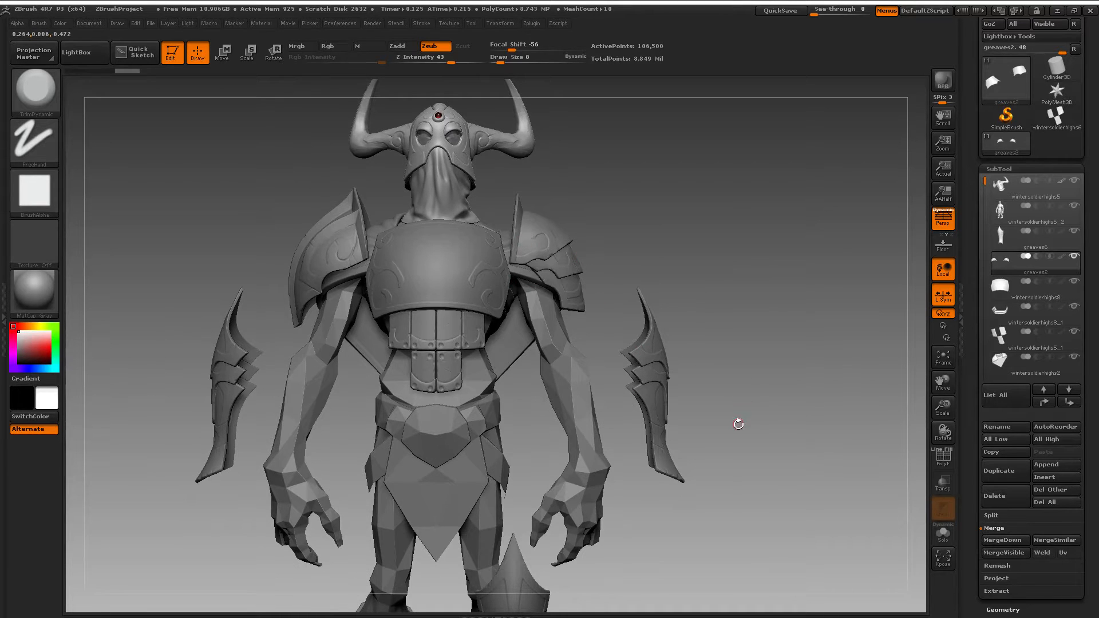
{"action": "left_click_drag", "start_coordinate": [739, 424], "coordinate": [727, 206], "text": "alt"}
{"action": "left_click_drag", "start_coordinate": [718, 504], "coordinate": [574, 337], "text": "alt"}
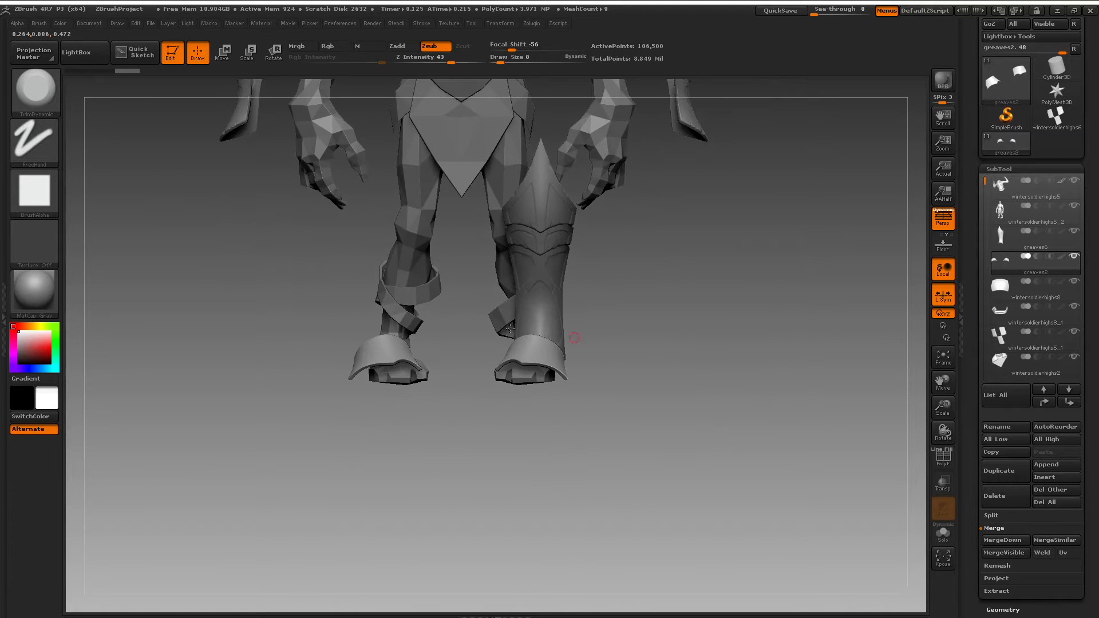
{"action": "left_click_drag", "start_coordinate": [672, 319], "coordinate": [687, 377]}
{"action": "left_click_drag", "start_coordinate": [943, 408], "coordinate": [851, 371]}
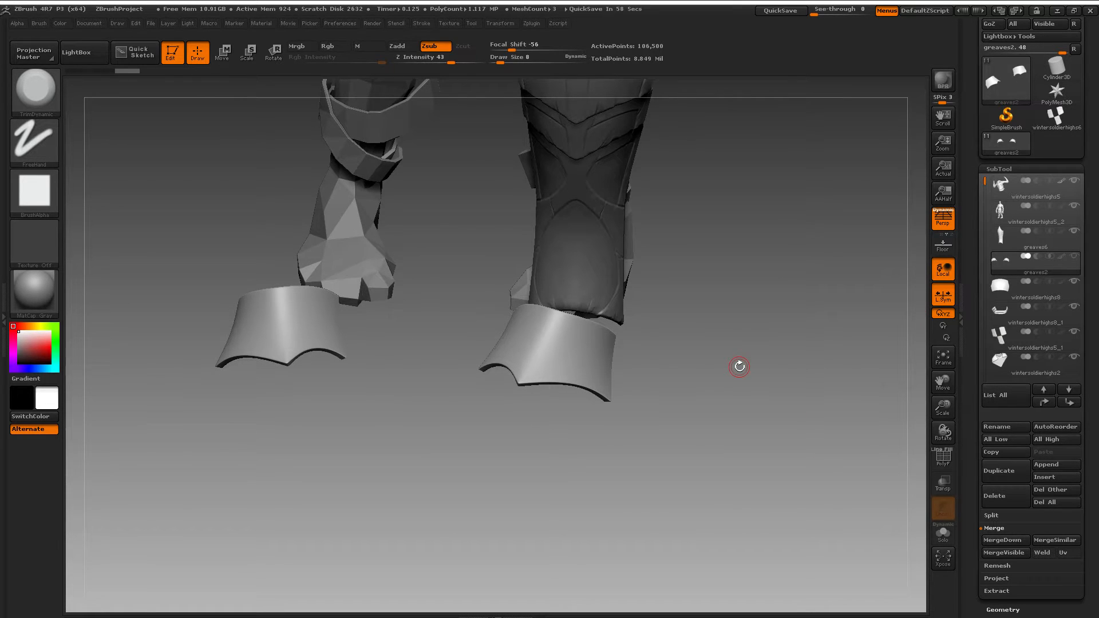
Open the Deformation settings and examine the foot guards from several angles.
{"action": "left_click_drag", "start_coordinate": [1097, 385], "coordinate": [1094, 282]}
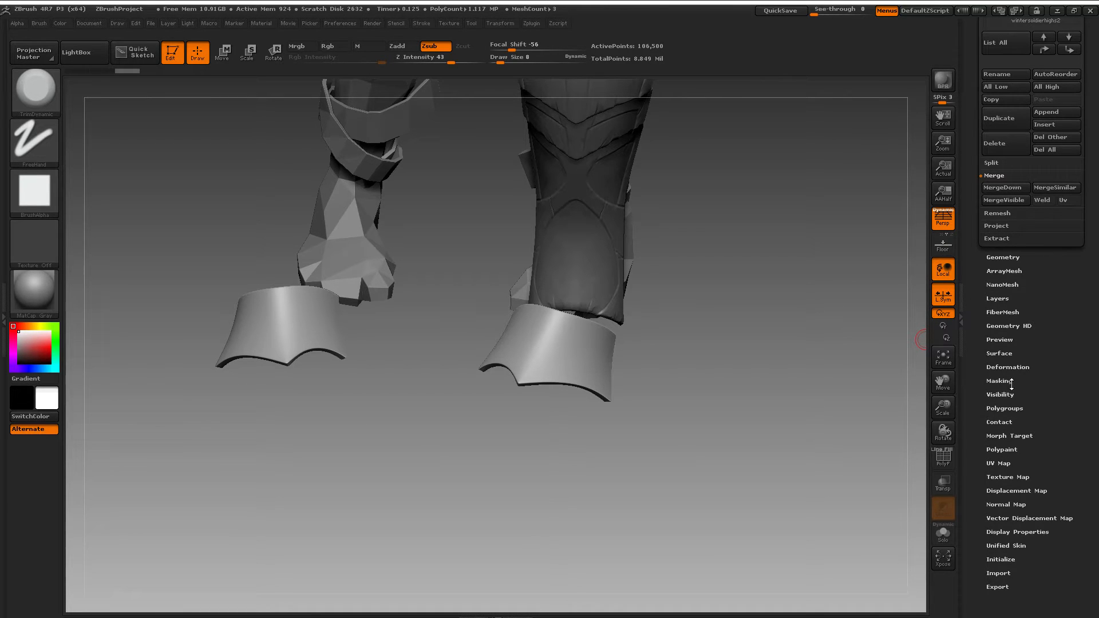
{"action": "left_click", "coordinate": [1008, 367]}
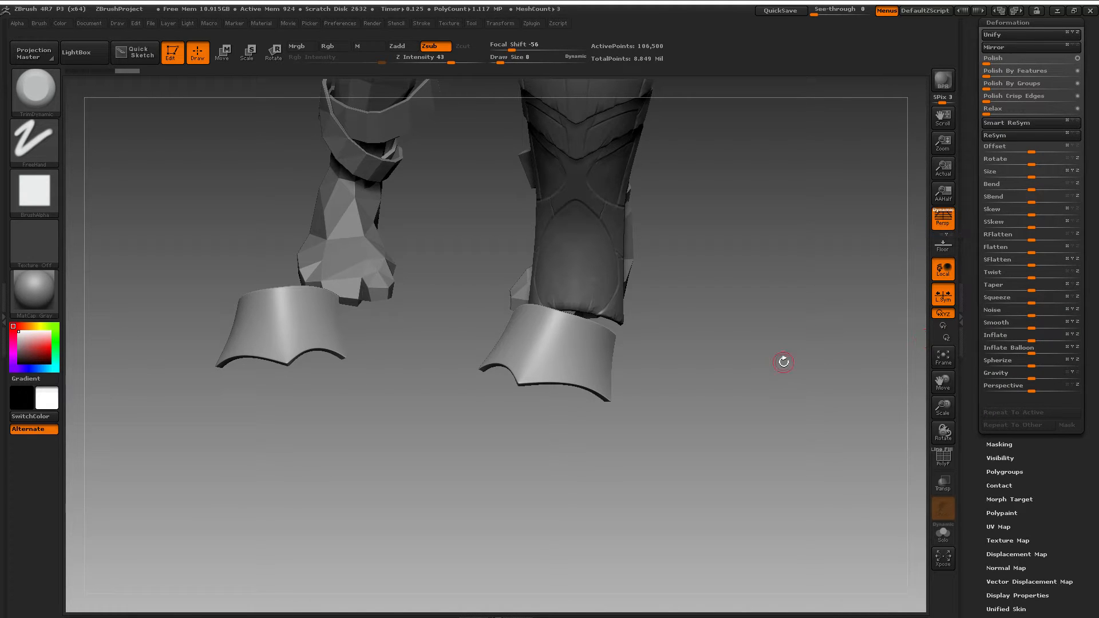
{"action": "left_click_drag", "start_coordinate": [944, 417], "coordinate": [641, 428]}
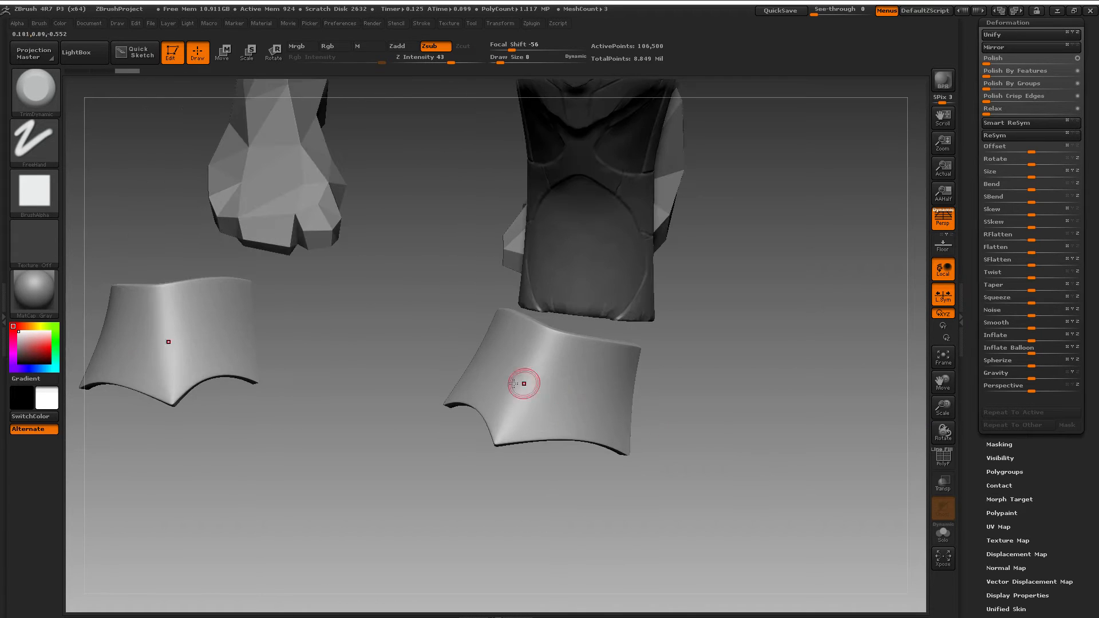
{"action": "left_click_drag", "start_coordinate": [718, 407], "coordinate": [730, 359]}
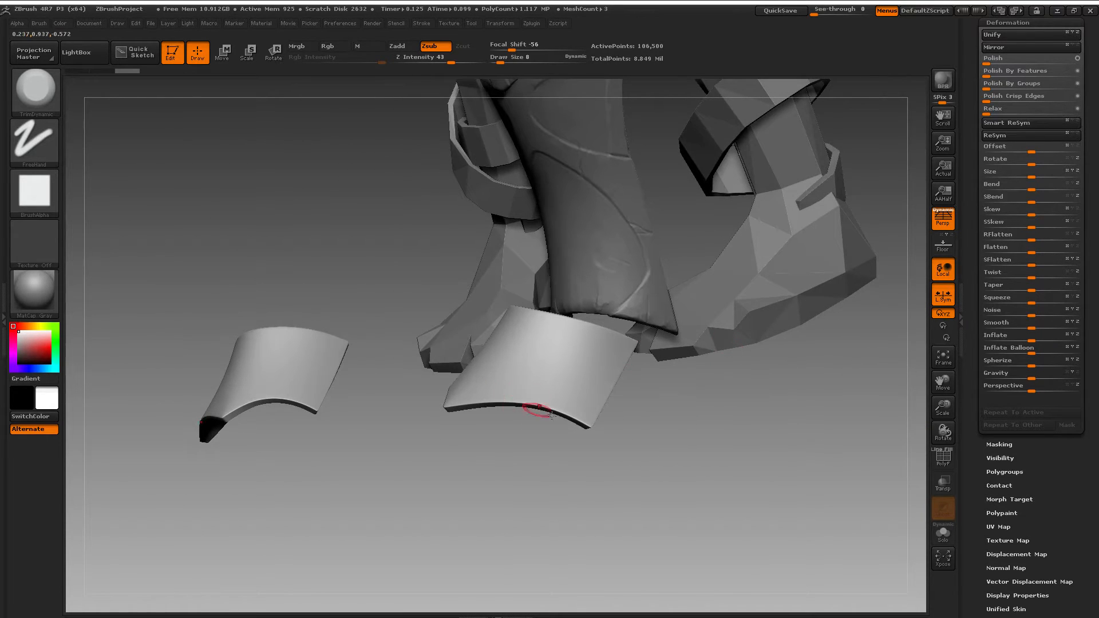
{"action": "left_click_drag", "start_coordinate": [693, 456], "coordinate": [754, 441]}
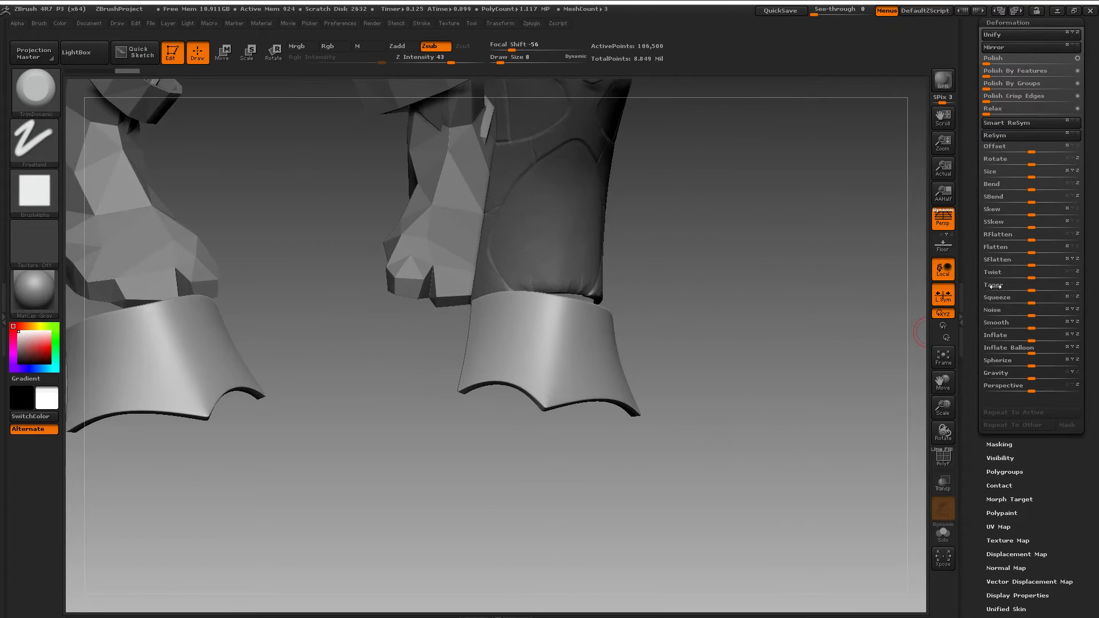
Isolate the foot guards of greaves2 together with the greaves6 shin guard, hiding the body and all other subtools.
{"action": "scroll", "coordinate": [1009, 147], "scroll_direction": "up", "scroll_amount": 3}
{"action": "scroll", "coordinate": [1098, 122], "scroll_direction": "up", "scroll_amount": 1}
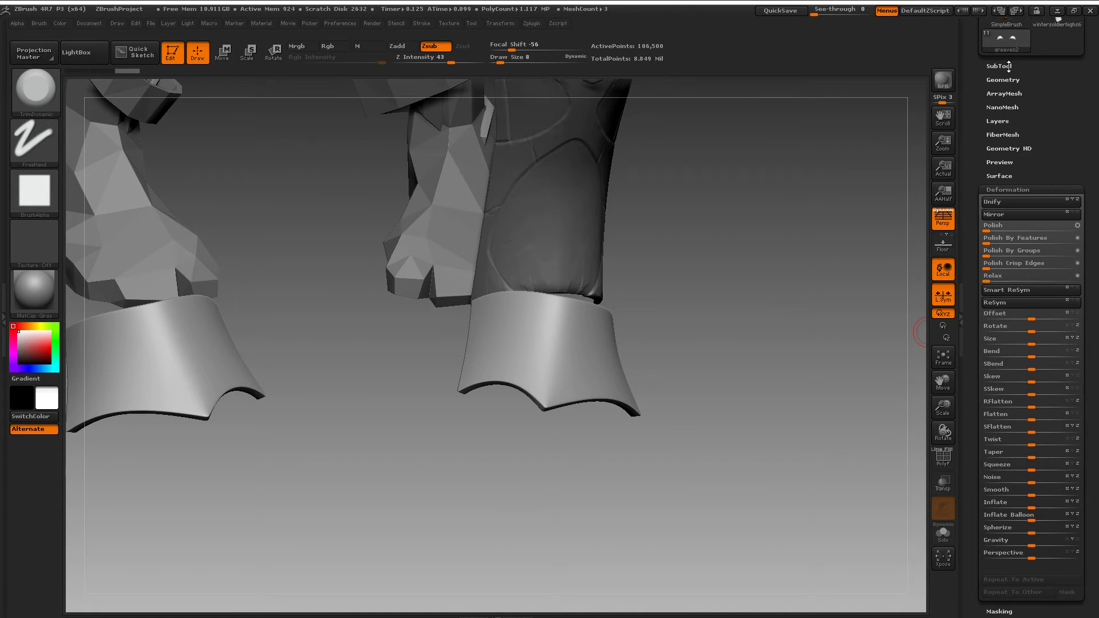
{"action": "left_click", "coordinate": [1000, 66]}
{"action": "mouse_move", "coordinate": [1064, 177]}
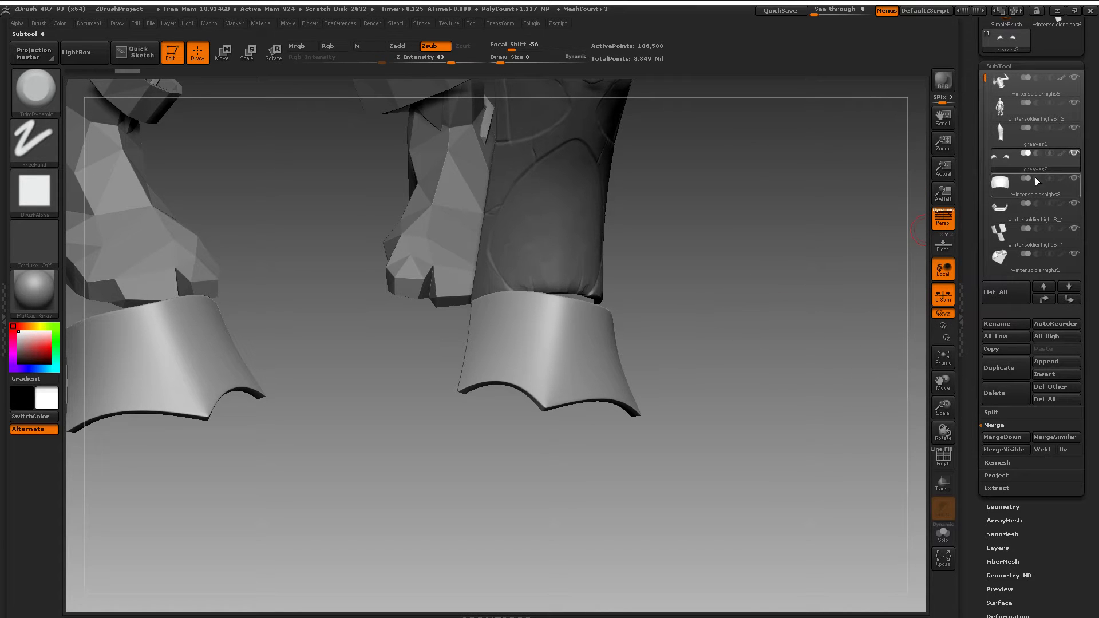
{"action": "left_click", "coordinate": [1074, 158], "text": "shift"}
{"action": "left_click", "coordinate": [1074, 102]}
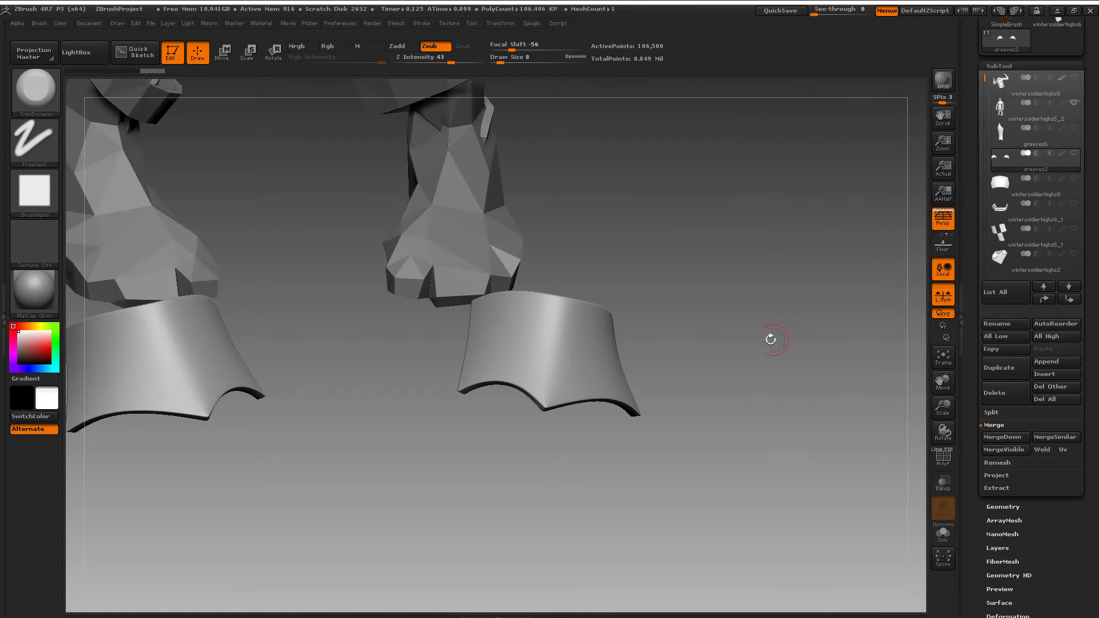
{"action": "left_click_drag", "start_coordinate": [771, 338], "coordinate": [734, 312]}
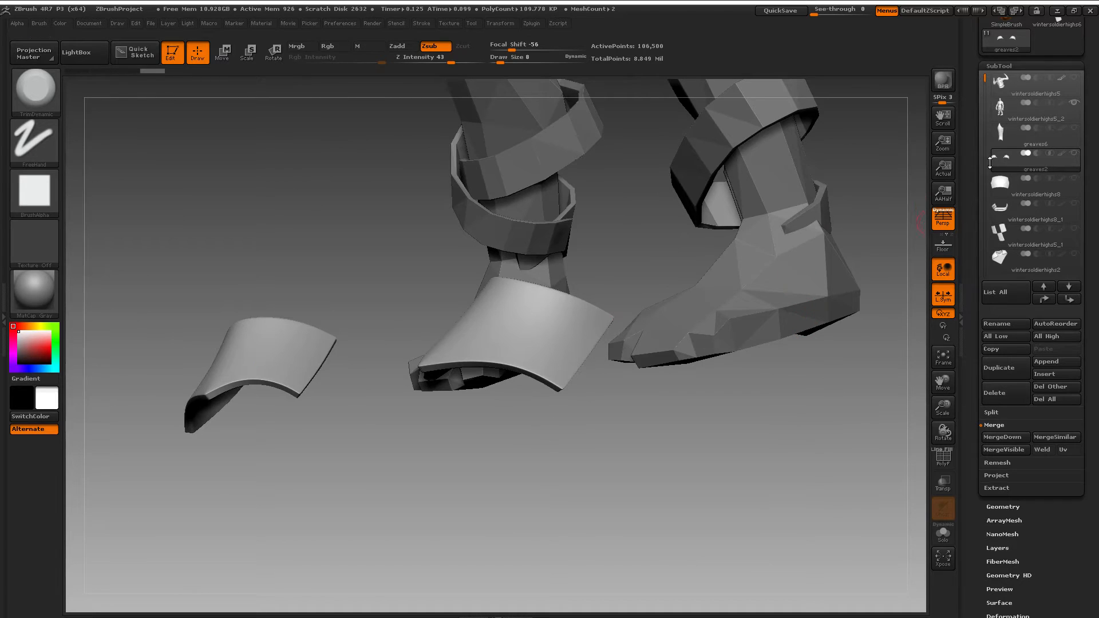
{"action": "left_click", "coordinate": [1074, 103]}
{"action": "left_click", "coordinate": [1074, 128]}
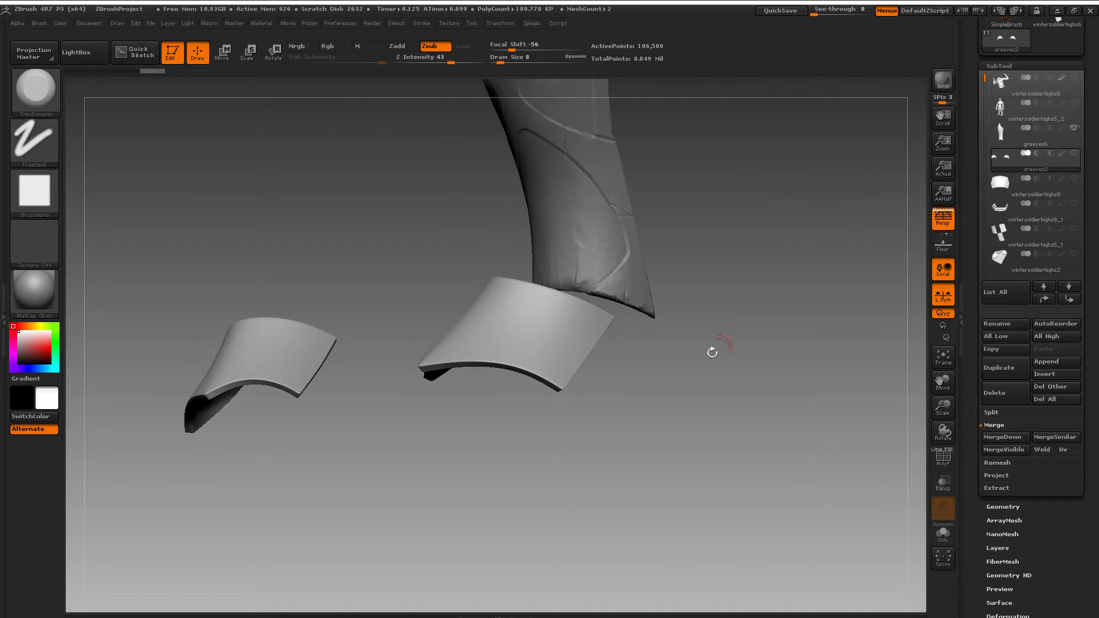
Examine the carved plate lines on the shin guard and how the foot guard sits beneath it.
{"action": "mouse_move", "coordinate": [712, 351]}
{"action": "left_mouse_down"}
{"action": "mouse_move", "coordinate": [710, 298]}
{"action": "mouse_move", "coordinate": [544, 323]}
{"action": "left_mouse_up"}
{"action": "left_click_drag", "start_coordinate": [682, 236], "coordinate": [549, 288]}
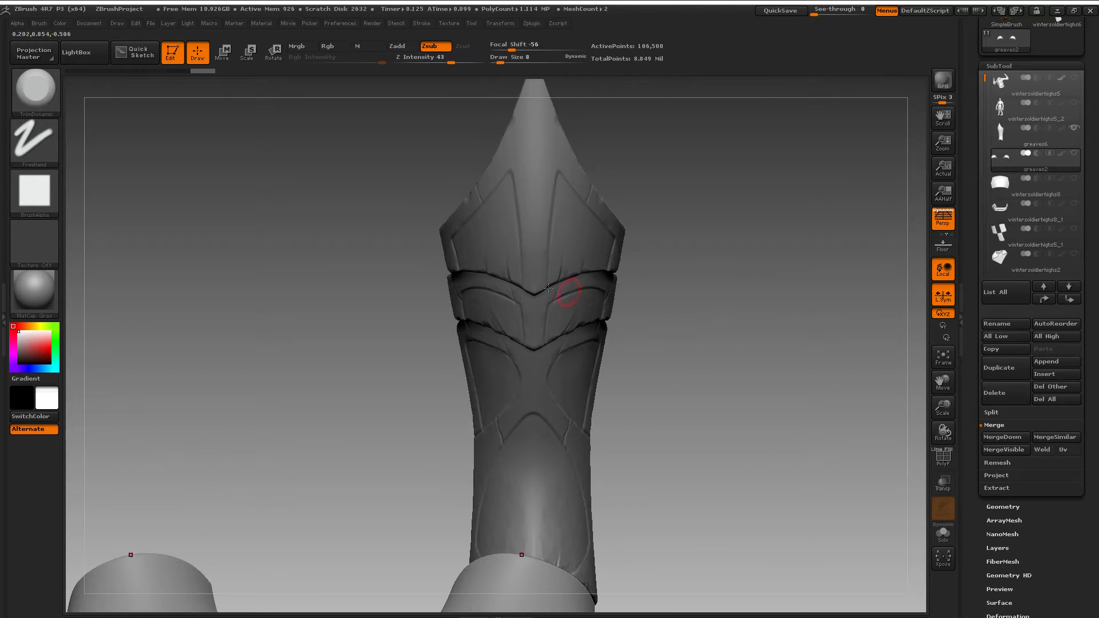
{"action": "left_click_drag", "start_coordinate": [656, 389], "coordinate": [721, 402]}
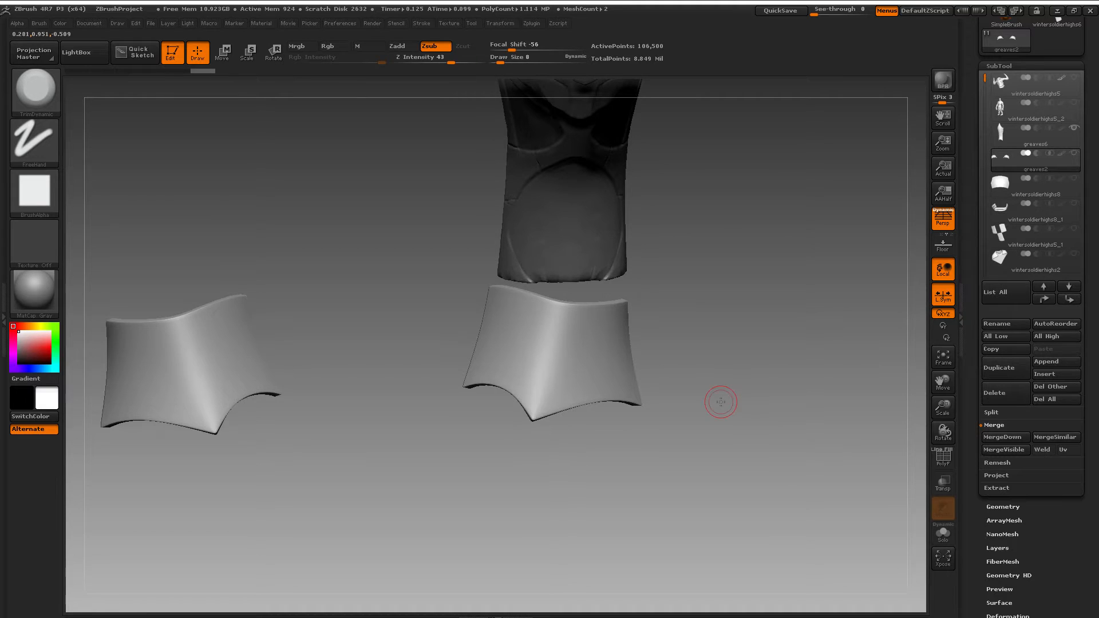
{"action": "left_click_drag", "start_coordinate": [940, 409], "coordinate": [916, 409]}
{"action": "left_click_drag", "start_coordinate": [762, 407], "coordinate": [770, 589]}
{"action": "left_click_drag", "start_coordinate": [796, 450], "coordinate": [804, 218]}
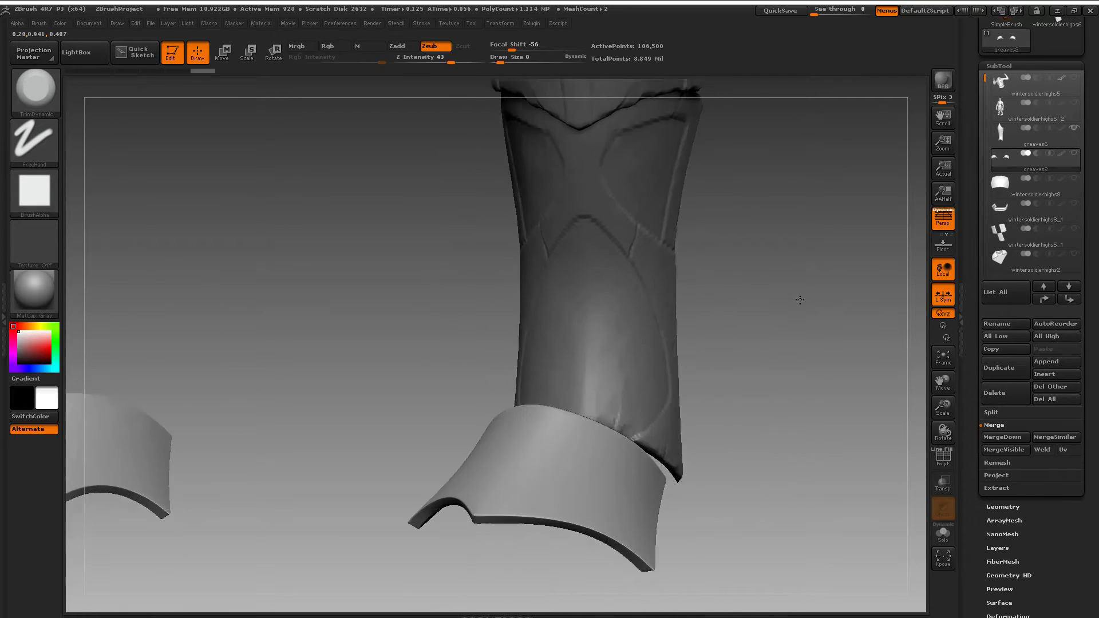
{"action": "mouse_move", "coordinate": [793, 473]}
{"action": "left_mouse_down"}
{"action": "mouse_move", "coordinate": [786, 433]}
{"action": "mouse_move", "coordinate": [805, 383]}
{"action": "mouse_move", "coordinate": [777, 405]}
{"action": "mouse_move", "coordinate": [733, 401]}
{"action": "mouse_move", "coordinate": [739, 417]}
{"action": "left_mouse_up"}
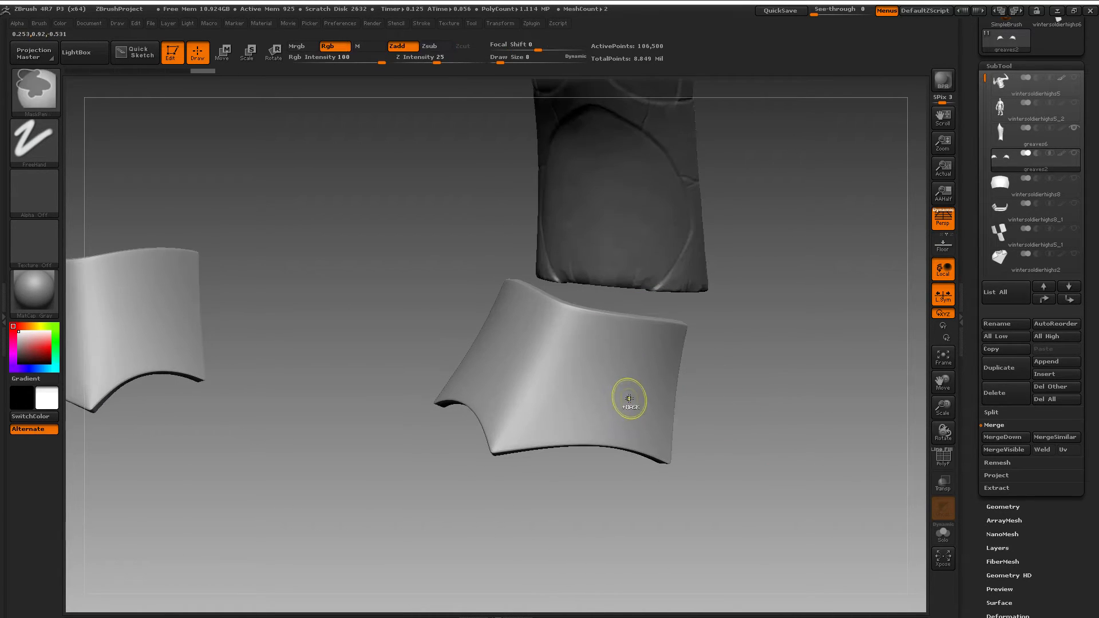
Mask a diagonal patch on the side of the foot guard and choose the Orb_Cracks brush.
{"action": "mouse_move", "coordinate": [622, 359]}
{"action": "left_mouse_down", "text": "ctrl"}
{"action": "mouse_move", "coordinate": [593, 401]}
{"action": "mouse_move", "coordinate": [554, 433]}
{"action": "mouse_move", "coordinate": [544, 418]}
{"action": "mouse_move", "coordinate": [532, 441]}
{"action": "mouse_move", "coordinate": [618, 413]}
{"action": "mouse_move", "coordinate": [594, 430]}
{"action": "left_mouse_up", "text": "ctrl"}
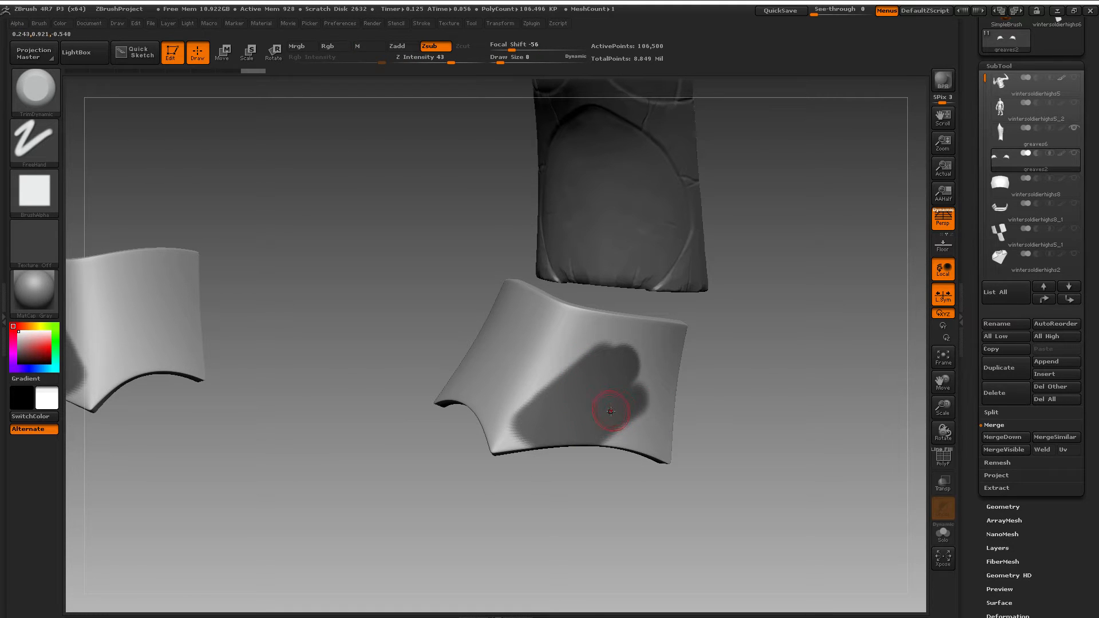
{"action": "left_click", "coordinate": [39, 97]}
{"action": "left_click", "coordinate": [453, 114]}
Try sculpting strokes across the mask's edge on the foot guard, and undo them.
{"action": "left_click_drag", "start_coordinate": [520, 334], "coordinate": [643, 473]}
{"action": "mouse_move", "coordinate": [537, 322]}
{"action": "left_mouse_down"}
{"action": "mouse_move", "coordinate": [591, 394]}
{"action": "mouse_move", "coordinate": [646, 440]}
{"action": "left_mouse_up"}
{"action": "mouse_move", "coordinate": [830, 418]}
{"action": "left_mouse_down"}
{"action": "mouse_move", "coordinate": [780, 403]}
{"action": "mouse_move", "coordinate": [808, 409]}
{"action": "left_mouse_up"}
{"action": "mouse_move", "coordinate": [763, 378]}
{"action": "left_mouse_down", "text": "ctrl"}
{"action": "mouse_move", "coordinate": [844, 462]}
{"action": "mouse_move", "coordinate": [726, 535]}
{"action": "mouse_move", "coordinate": [802, 458]}
{"action": "left_mouse_up", "text": "ctrl"}
{"action": "key", "text": "ctrl+z"}
{"action": "key", "text": "ctrl+z"}
{"action": "key", "text": "ctrl+z"}
{"action": "key", "text": "ctrl+z"}
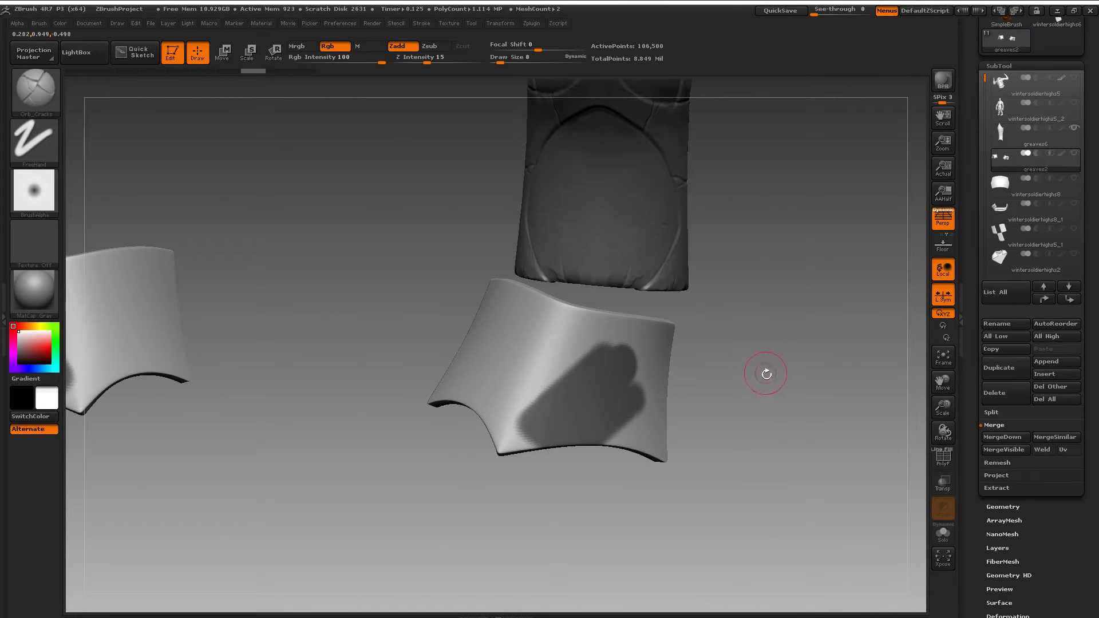
Extend the foot guard's mask to its lower rim, and try trimming the mask's rounded outline into a narrower shape.
{"action": "left_click_drag", "start_coordinate": [767, 374], "coordinate": [744, 375]}
{"action": "mouse_move", "coordinate": [532, 409]}
{"action": "left_mouse_down", "text": "ctrl"}
{"action": "mouse_move", "coordinate": [507, 444]}
{"action": "mouse_move", "coordinate": [529, 451]}
{"action": "left_mouse_up", "text": "ctrl"}
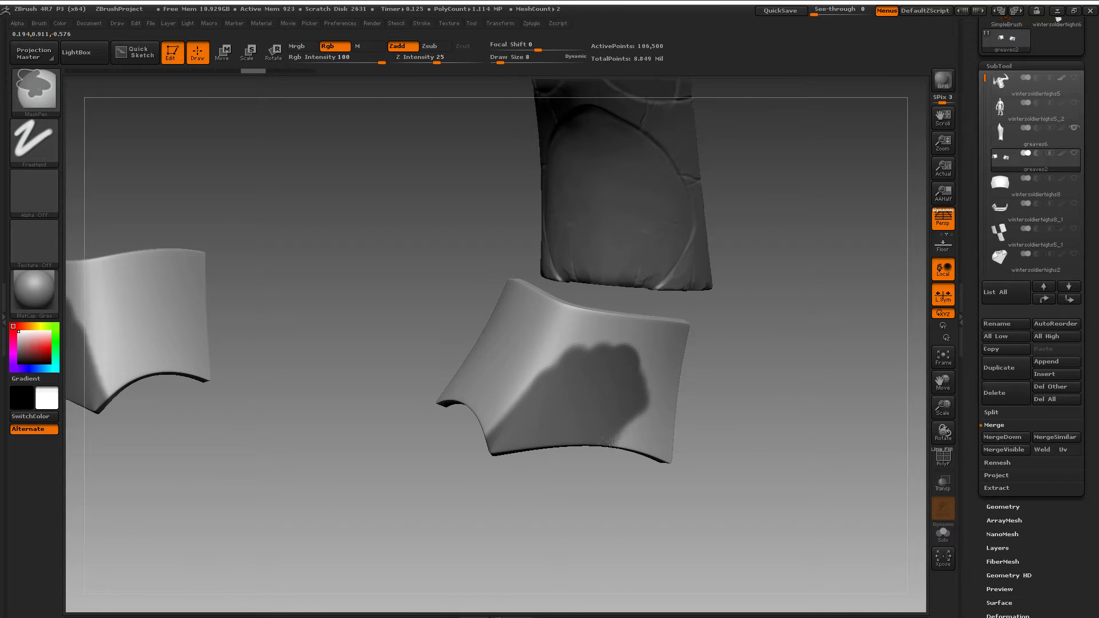
{"action": "left_click_drag", "start_coordinate": [610, 442], "coordinate": [640, 415], "text": "ctrl"}
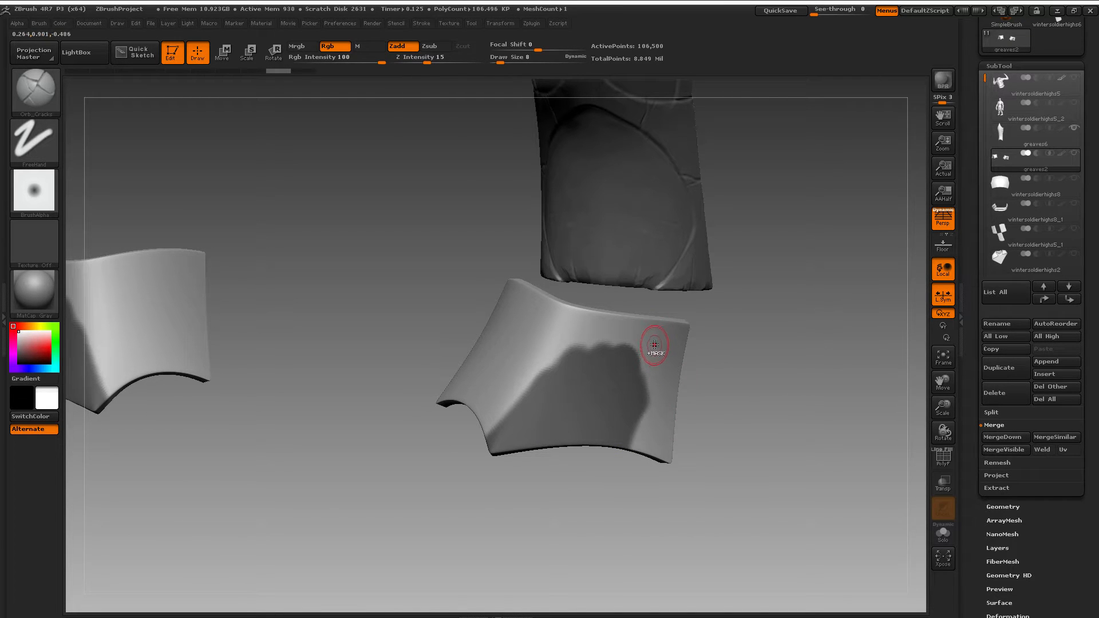
{"action": "key", "text": "ctrl"}
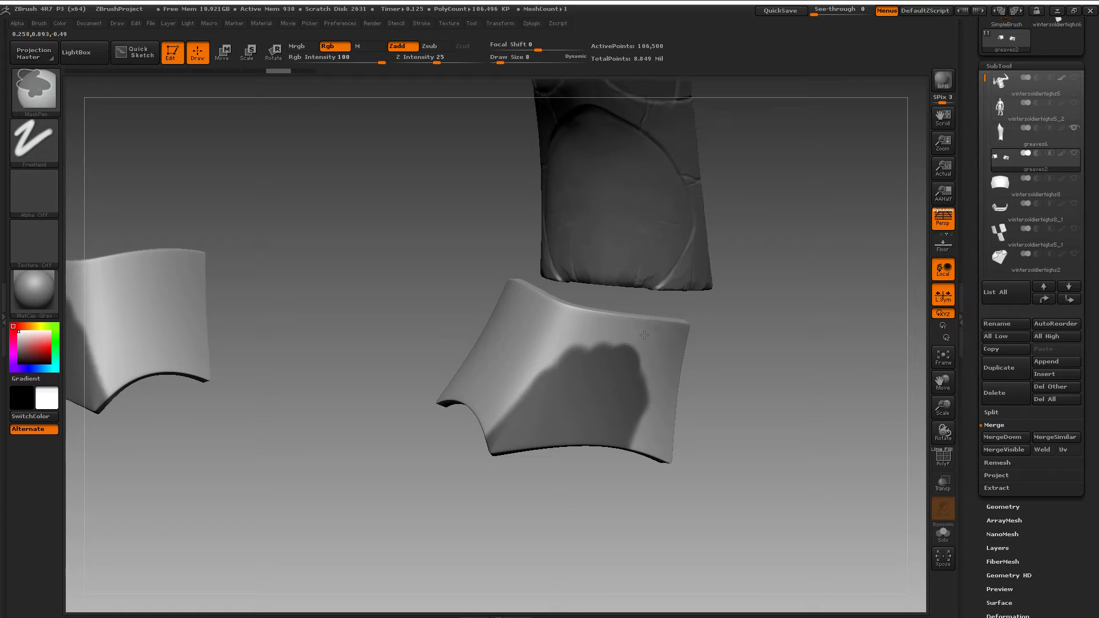
{"action": "mouse_move", "coordinate": [644, 335]}
{"action": "left_mouse_down", "text": "ctrl+alt"}
{"action": "mouse_move", "coordinate": [632, 401]}
{"action": "mouse_move", "coordinate": [643, 411]}
{"action": "left_mouse_up", "text": "ctrl+alt"}
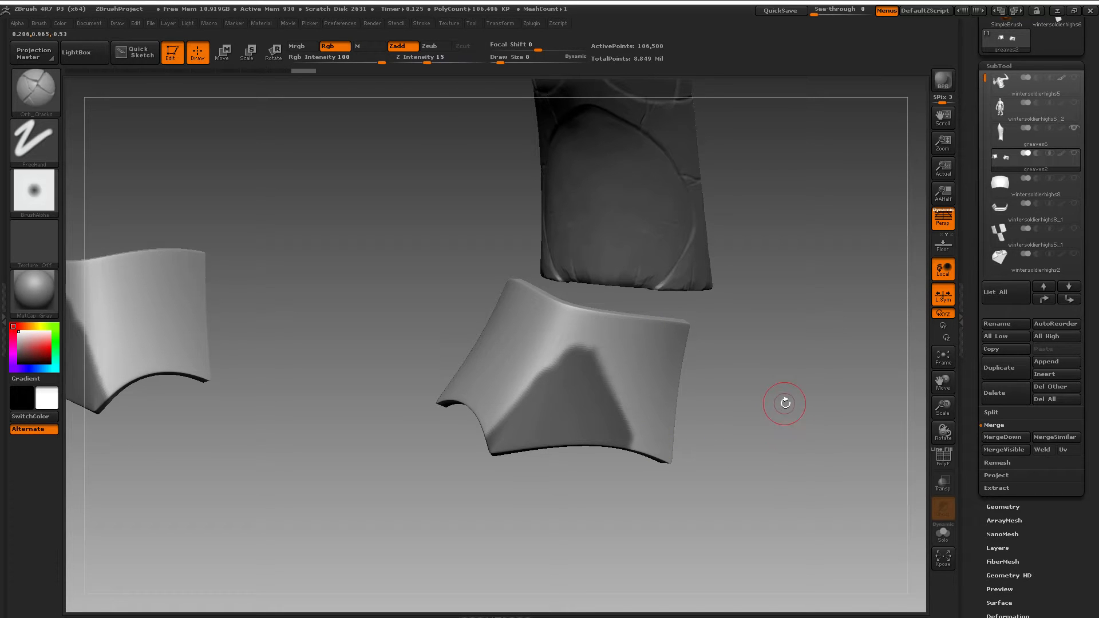
{"action": "key", "text": "ctrl+z"}
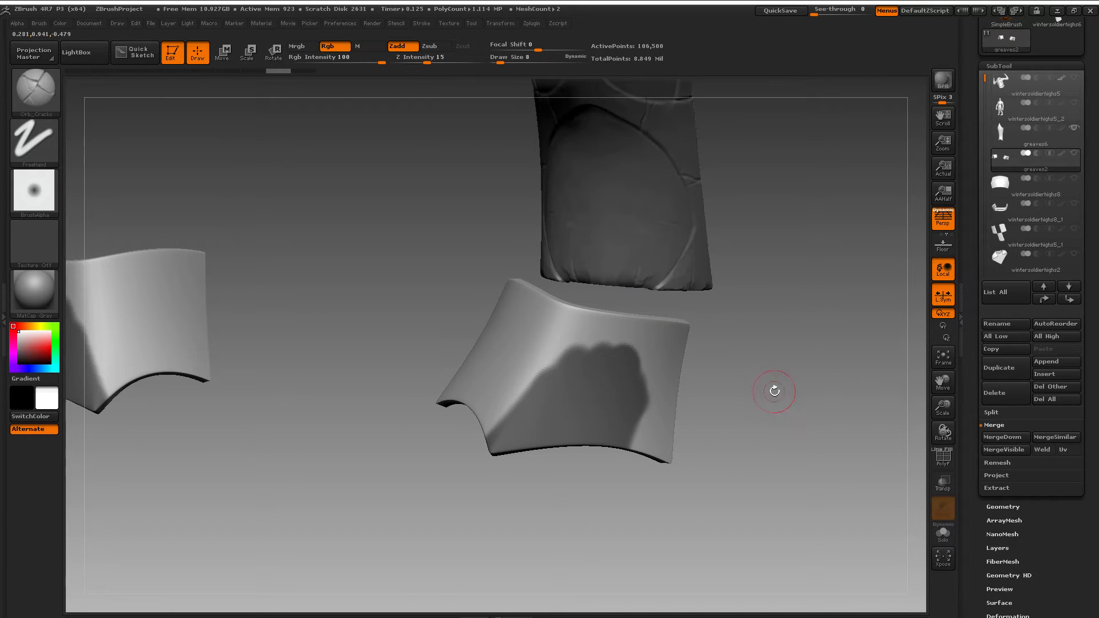
Clear the mask from the foot guards.
{"action": "left_click_drag", "start_coordinate": [773, 388], "coordinate": [741, 274]}
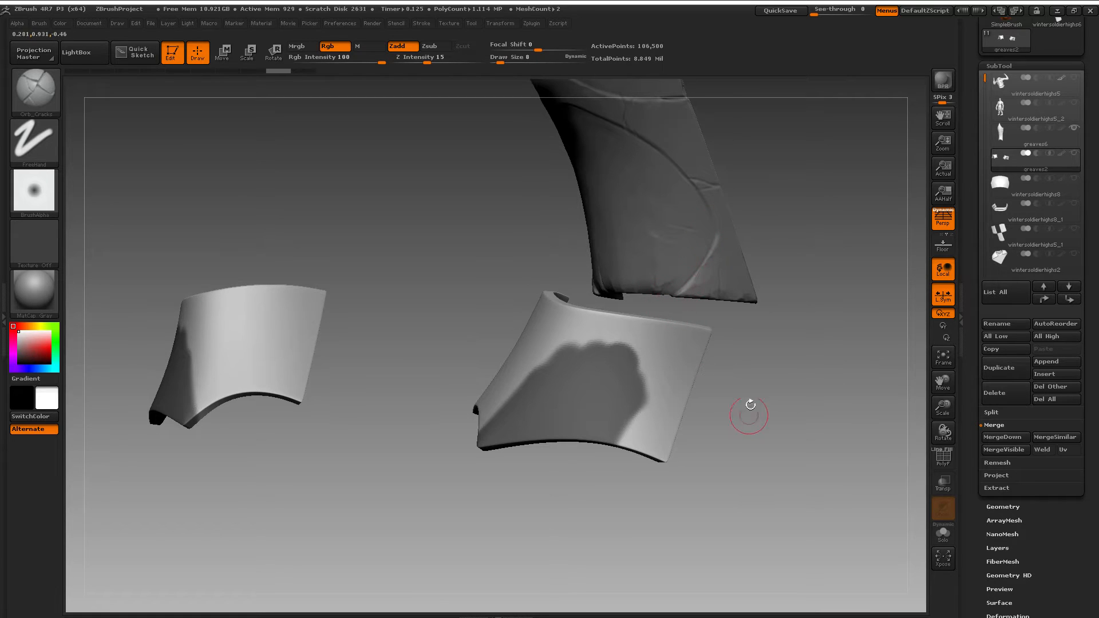
{"action": "left_click_drag", "start_coordinate": [784, 423], "coordinate": [780, 438]}
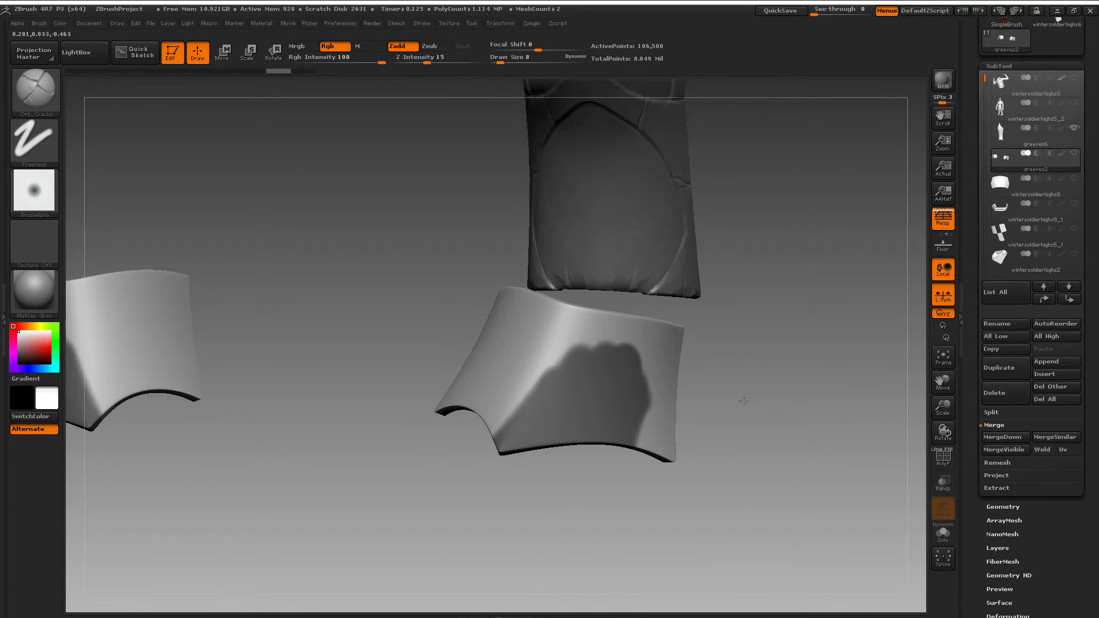
{"action": "left_click_drag", "start_coordinate": [743, 402], "coordinate": [786, 485]}
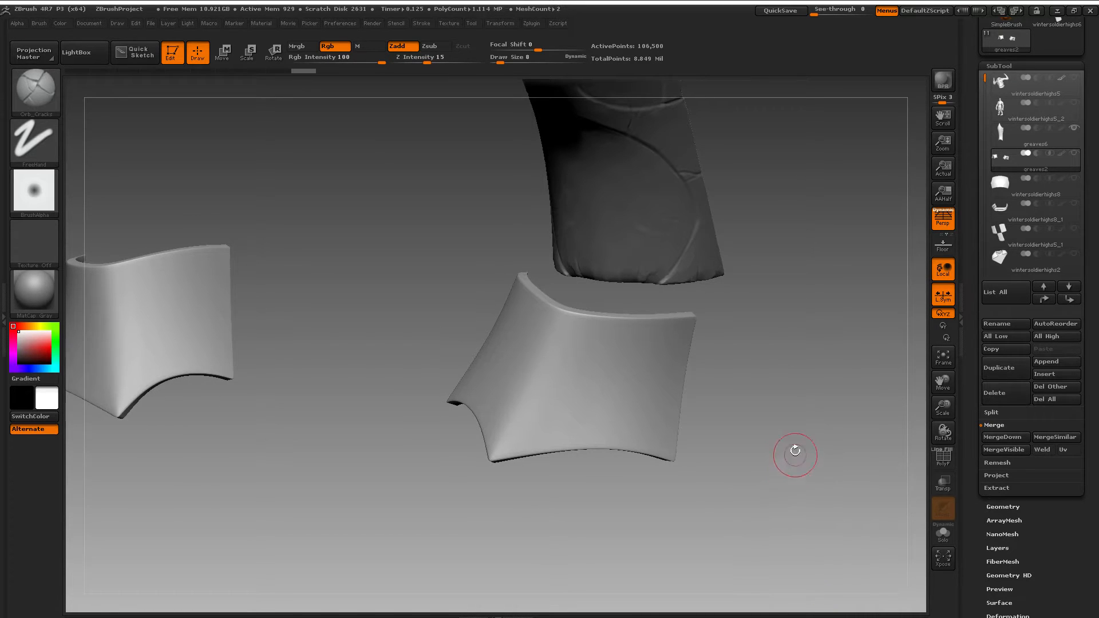
{"action": "mouse_move", "coordinate": [736, 458]}
{"action": "left_mouse_down", "text": "ctrl"}
{"action": "mouse_move", "coordinate": [856, 351]}
{"action": "mouse_move", "coordinate": [852, 375]}
{"action": "mouse_move", "coordinate": [813, 380]}
{"action": "left_mouse_up", "text": "ctrl"}
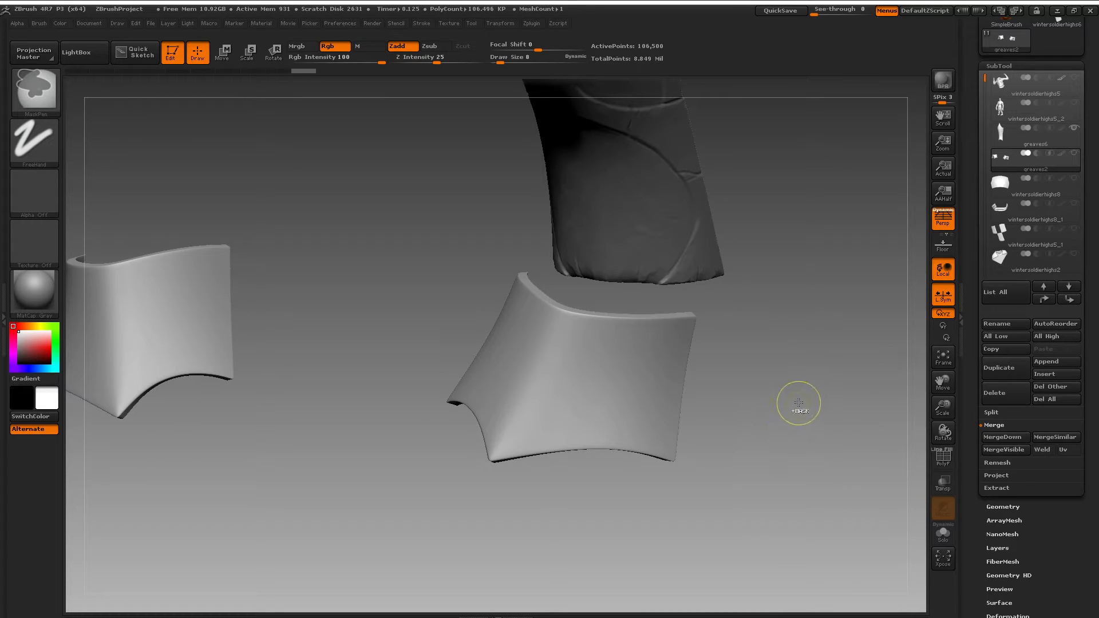
Mask a wide area on the lower side of the foot guard and trim its upper edge straight.
{"action": "mouse_move", "coordinate": [808, 405]}
{"action": "left_mouse_down"}
{"action": "mouse_move", "coordinate": [797, 407]}
{"action": "mouse_move", "coordinate": [799, 448]}
{"action": "mouse_move", "coordinate": [792, 441]}
{"action": "mouse_move", "coordinate": [834, 419]}
{"action": "mouse_move", "coordinate": [801, 452]}
{"action": "mouse_move", "coordinate": [764, 468]}
{"action": "left_mouse_up"}
{"action": "left_click_drag", "start_coordinate": [596, 510], "coordinate": [645, 497]}
{"action": "left_click_drag", "start_coordinate": [941, 407], "coordinate": [941, 419]}
{"action": "mouse_move", "coordinate": [847, 446]}
{"action": "left_mouse_down"}
{"action": "mouse_move", "coordinate": [748, 479]}
{"action": "mouse_move", "coordinate": [792, 476]}
{"action": "left_mouse_up"}
{"action": "mouse_move", "coordinate": [516, 409]}
{"action": "left_mouse_down", "text": "ctrl"}
{"action": "mouse_move", "coordinate": [499, 438]}
{"action": "mouse_move", "coordinate": [553, 370]}
{"action": "mouse_move", "coordinate": [573, 401]}
{"action": "mouse_move", "coordinate": [618, 378]}
{"action": "mouse_move", "coordinate": [608, 446]}
{"action": "mouse_move", "coordinate": [653, 401]}
{"action": "mouse_move", "coordinate": [675, 405]}
{"action": "left_mouse_up", "text": "ctrl"}
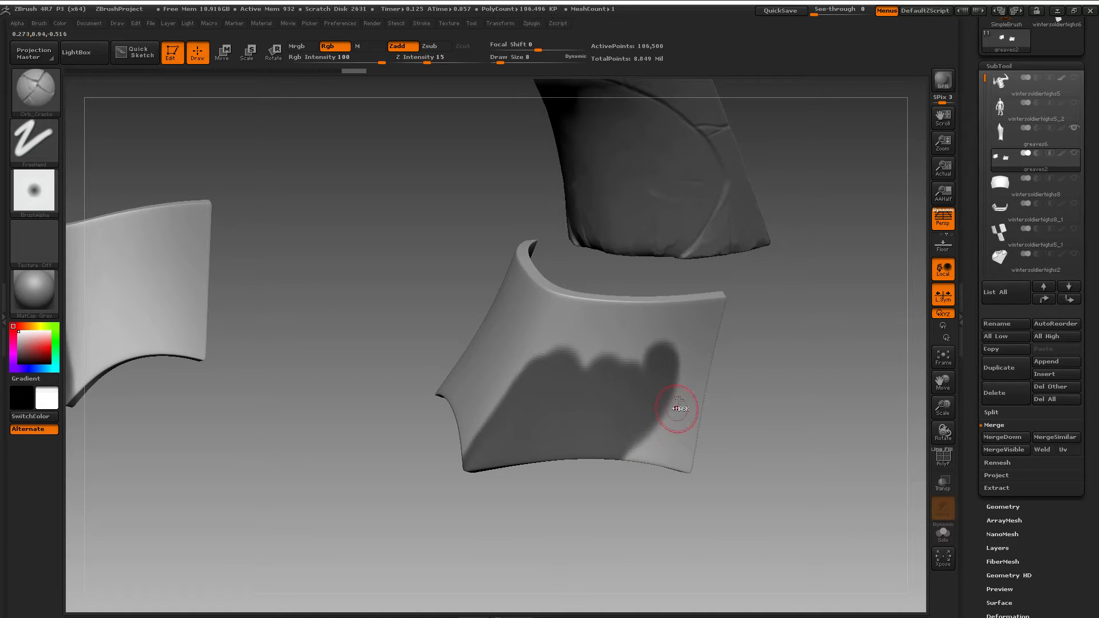
{"action": "mouse_move", "coordinate": [504, 417]}
{"action": "left_mouse_down", "text": "ctrl"}
{"action": "mouse_move", "coordinate": [595, 343]}
{"action": "mouse_move", "coordinate": [630, 354]}
{"action": "left_mouse_up", "text": "ctrl"}
{"action": "left_click_drag", "start_coordinate": [523, 312], "coordinate": [599, 319], "text": "ctrl+alt"}
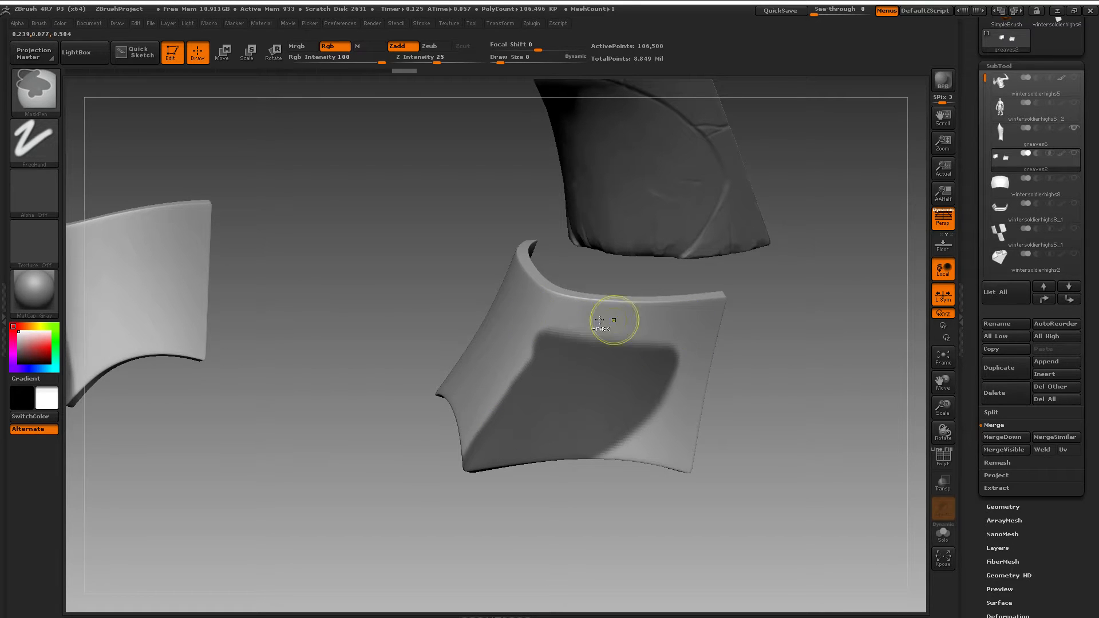
Trim the foot guard mask's upper corner into a curve and extend the mask out to the guard's side edge.
{"action": "mouse_move", "coordinate": [736, 355]}
{"action": "left_mouse_down"}
{"action": "mouse_move", "coordinate": [760, 387]}
{"action": "mouse_move", "coordinate": [738, 366]}
{"action": "left_mouse_up"}
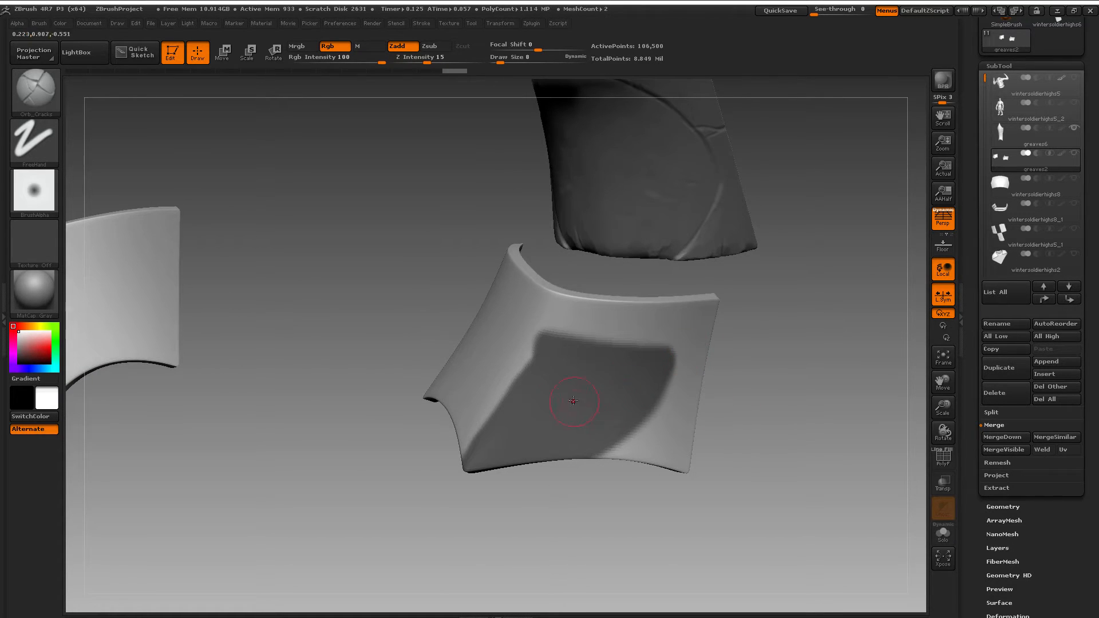
{"action": "mouse_move", "coordinate": [535, 351]}
{"action": "left_mouse_down", "text": "ctrl+alt"}
{"action": "mouse_move", "coordinate": [482, 456]}
{"action": "mouse_move", "coordinate": [505, 449]}
{"action": "mouse_move", "coordinate": [573, 355]}
{"action": "left_mouse_up", "text": "ctrl+alt"}
{"action": "key", "text": "ctrl"}
{"action": "mouse_move", "coordinate": [515, 405]}
{"action": "left_mouse_down", "text": "ctrl"}
{"action": "mouse_move", "coordinate": [534, 449]}
{"action": "mouse_move", "coordinate": [747, 372]}
{"action": "left_mouse_up", "text": "ctrl"}
{"action": "mouse_move", "coordinate": [644, 373]}
{"action": "left_mouse_down", "text": "ctrl"}
{"action": "mouse_move", "coordinate": [613, 455]}
{"action": "mouse_move", "coordinate": [650, 471]}
{"action": "mouse_move", "coordinate": [663, 503]}
{"action": "mouse_move", "coordinate": [719, 224]}
{"action": "mouse_move", "coordinate": [764, 248]}
{"action": "mouse_move", "coordinate": [753, 176]}
{"action": "mouse_move", "coordinate": [757, 392]}
{"action": "mouse_move", "coordinate": [435, 343]}
{"action": "mouse_move", "coordinate": [539, 312]}
{"action": "mouse_move", "coordinate": [683, 336]}
{"action": "mouse_move", "coordinate": [436, 349]}
{"action": "left_mouse_up", "text": "ctrl"}
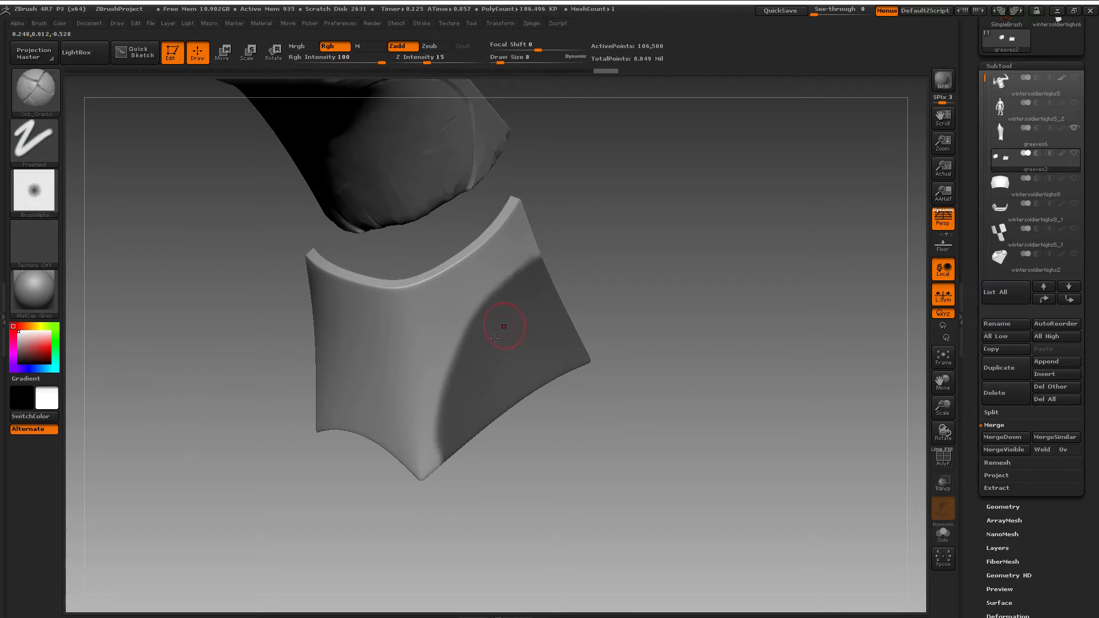
Mask a curved band on the foot guard's opposite face, running down to the lower rim, and trim its inner edge.
{"action": "mouse_move", "coordinate": [584, 300]}
{"action": "left_mouse_down"}
{"action": "mouse_move", "coordinate": [633, 309]}
{"action": "mouse_move", "coordinate": [627, 357]}
{"action": "mouse_move", "coordinate": [675, 370]}
{"action": "left_mouse_up"}
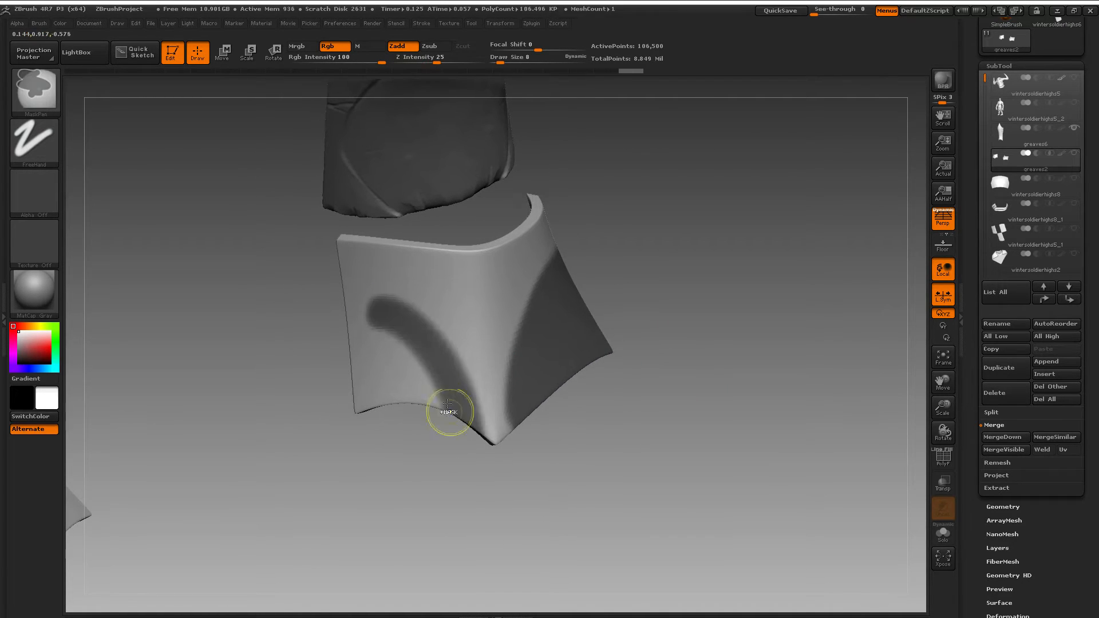
{"action": "left_click_drag", "start_coordinate": [430, 353], "coordinate": [463, 471], "text": "ctrl+alt"}
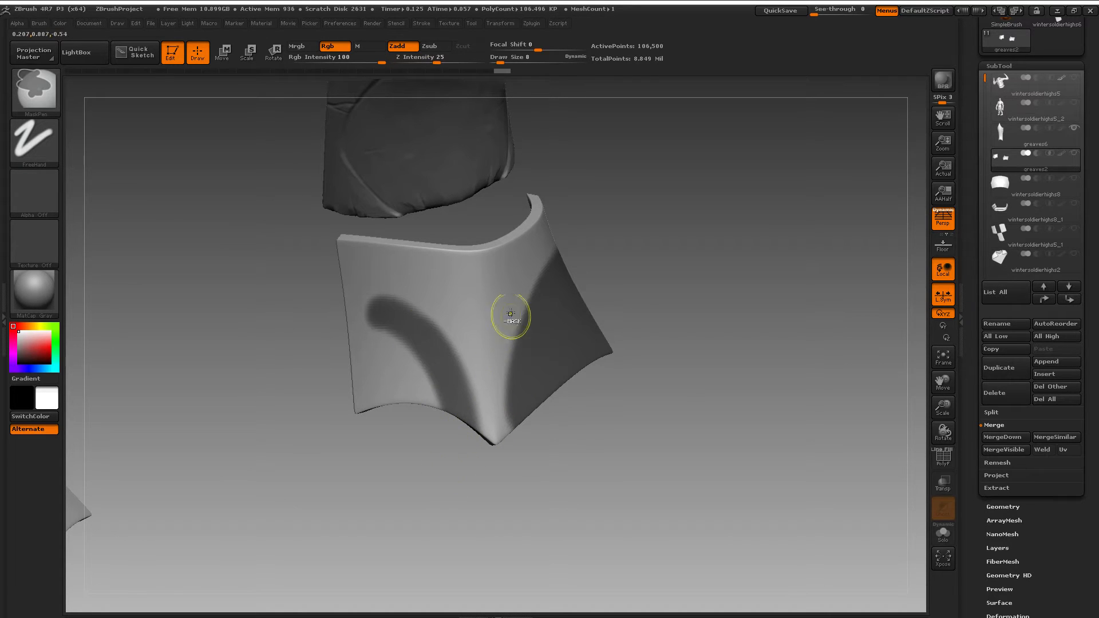
{"action": "right_click_drag", "start_coordinate": [517, 386], "coordinate": [517, 372]}
{"action": "mouse_move", "coordinate": [505, 331]}
{"action": "left_mouse_down", "text": "ctrl+alt"}
{"action": "mouse_move", "coordinate": [494, 409]}
{"action": "mouse_move", "coordinate": [505, 456]}
{"action": "left_mouse_up", "text": "ctrl+alt"}
{"action": "left_click_drag", "start_coordinate": [584, 459], "coordinate": [716, 494]}
{"action": "left_click_drag", "start_coordinate": [462, 320], "coordinate": [435, 380], "text": "ctrl"}
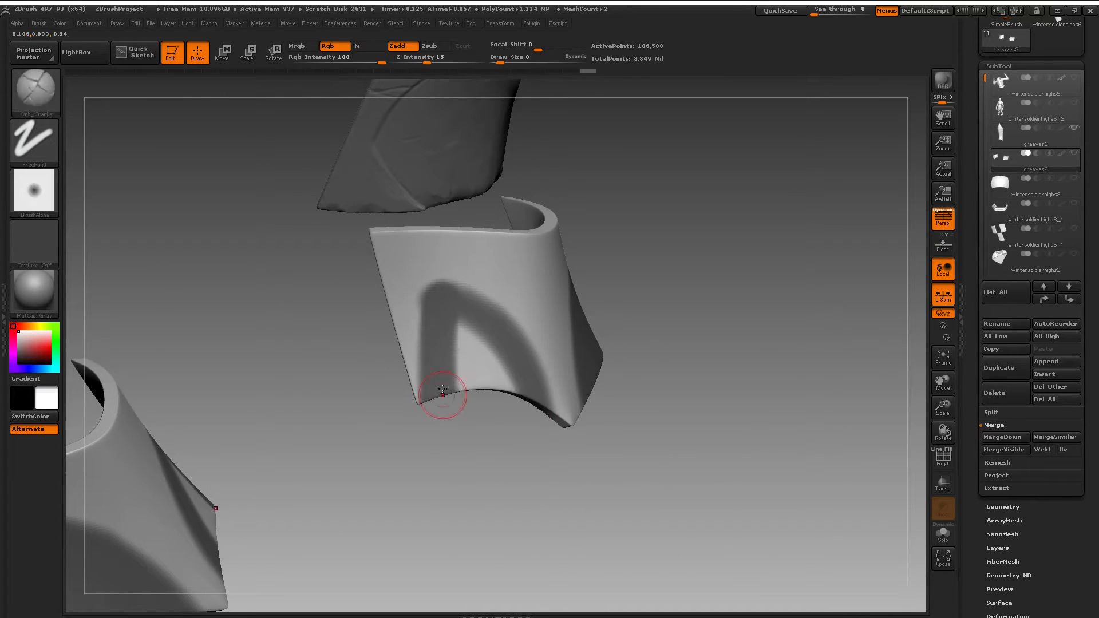
Undo the last mask stroke and fill the arched area between the curved band, the side edge and the lower rim.
{"action": "key", "text": "ctrl+z"}
{"action": "mouse_move", "coordinate": [501, 323]}
{"action": "left_mouse_down", "text": "ctrl"}
{"action": "mouse_move", "coordinate": [438, 362]}
{"action": "mouse_move", "coordinate": [441, 328]}
{"action": "mouse_move", "coordinate": [429, 364]}
{"action": "left_mouse_up", "text": "ctrl"}
{"action": "left_click_drag", "start_coordinate": [779, 338], "coordinate": [708, 330]}
{"action": "left_click_drag", "start_coordinate": [411, 316], "coordinate": [406, 316], "text": "ctrl"}
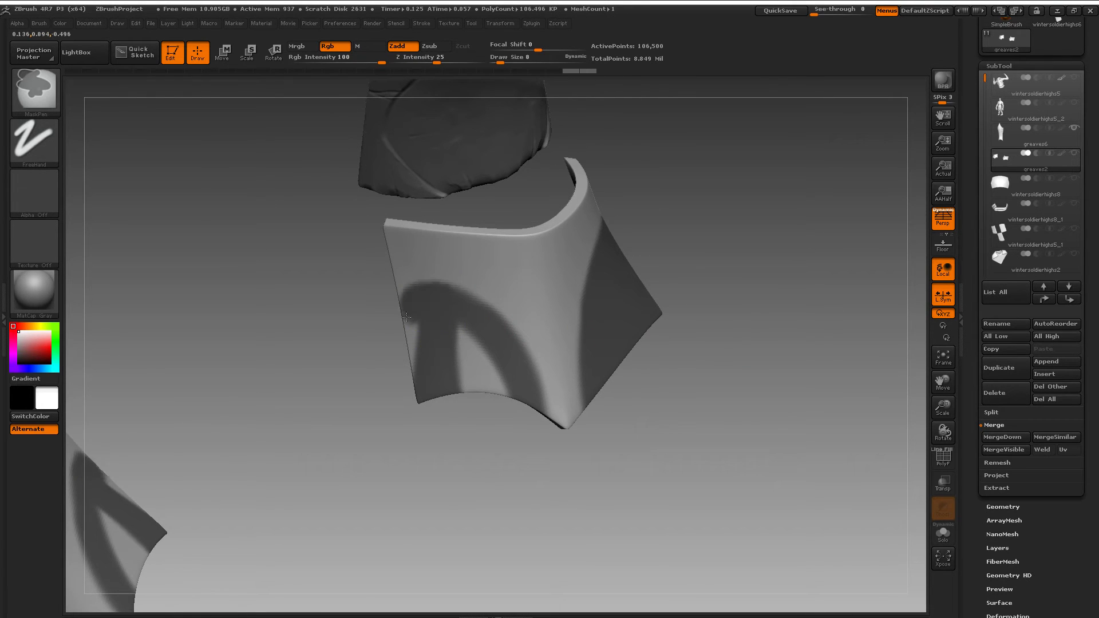
{"action": "left_click_drag", "start_coordinate": [403, 372], "coordinate": [501, 393], "text": "ctrl"}
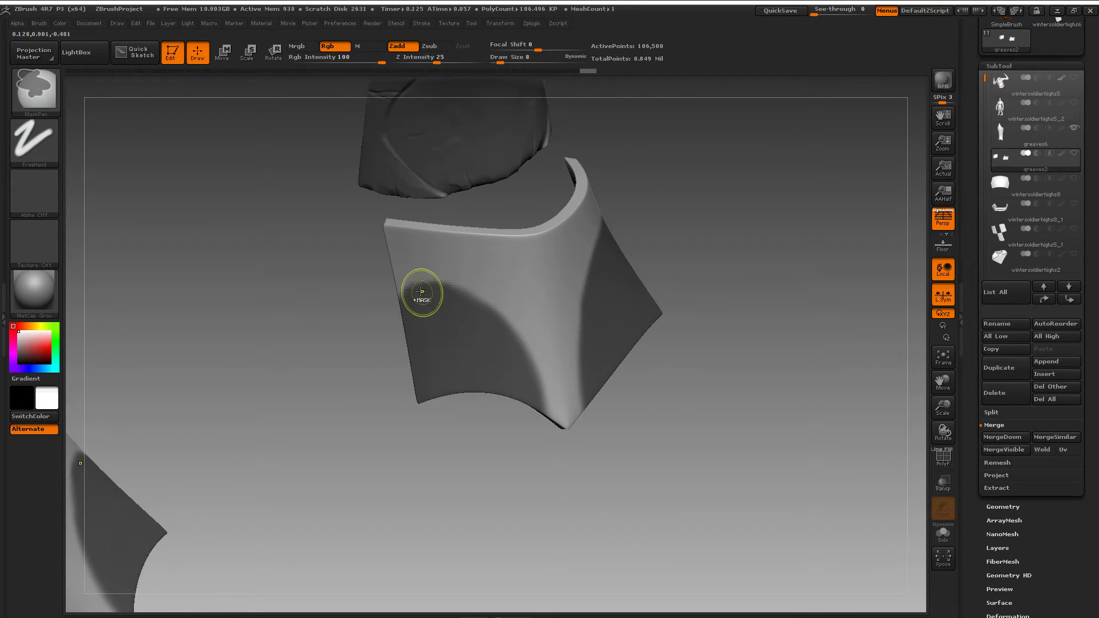
{"action": "mouse_move", "coordinate": [422, 292]}
{"action": "left_mouse_down", "text": "ctrl"}
{"action": "mouse_move", "coordinate": [493, 327]}
{"action": "mouse_move", "coordinate": [524, 375]}
{"action": "left_mouse_up", "text": "ctrl"}
Trim the curved edge of the new side mask along the central ridge and refine its upper end near the side edge.
{"action": "left_click_drag", "start_coordinate": [509, 301], "coordinate": [572, 460], "text": "ctrl+alt"}
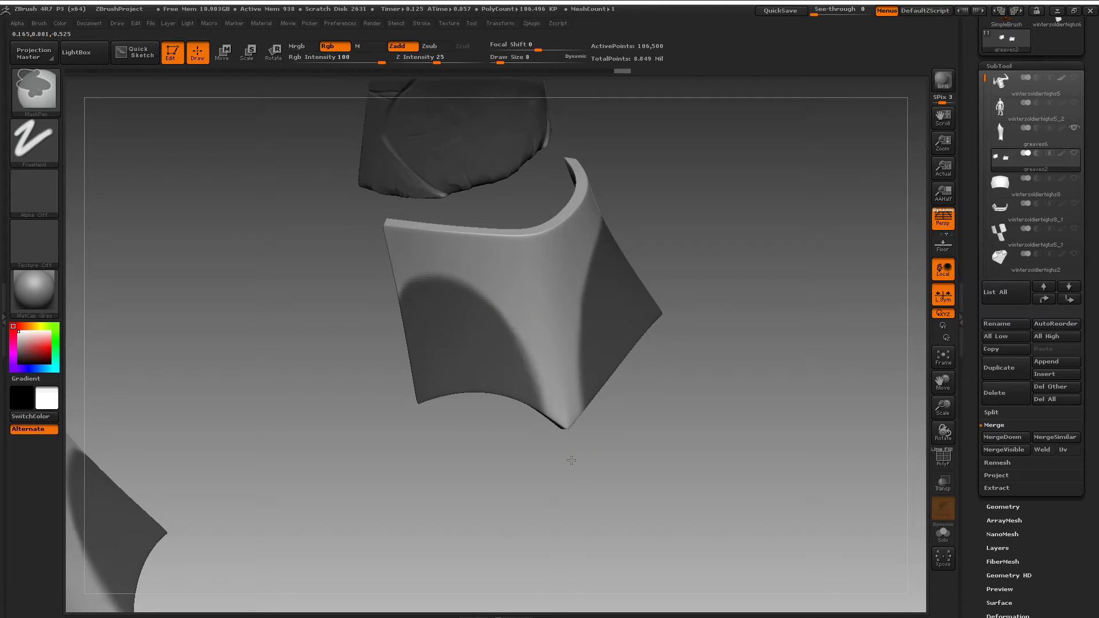
{"action": "left_click_drag", "start_coordinate": [658, 454], "coordinate": [637, 352]}
{"action": "mouse_move", "coordinate": [718, 462]}
{"action": "left_mouse_down"}
{"action": "mouse_move", "coordinate": [702, 439]}
{"action": "mouse_move", "coordinate": [734, 447]}
{"action": "left_mouse_up"}
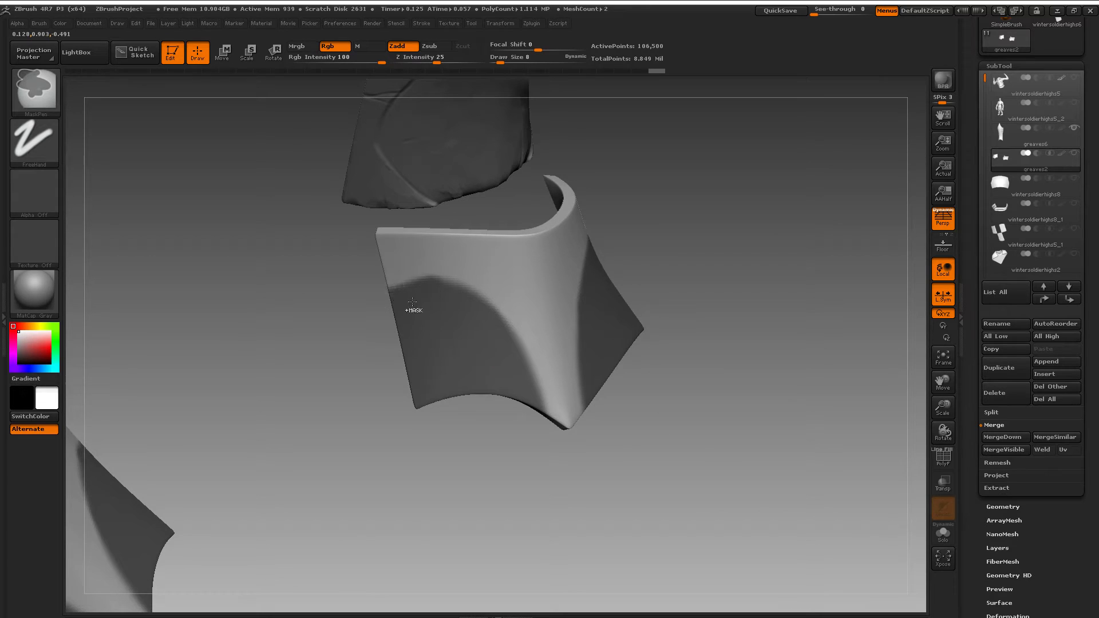
{"action": "mouse_move", "coordinate": [413, 304]}
{"action": "left_mouse_down", "text": "ctrl"}
{"action": "mouse_move", "coordinate": [418, 324]}
{"action": "mouse_move", "coordinate": [441, 312]}
{"action": "left_mouse_up", "text": "ctrl"}
{"action": "left_click_drag", "start_coordinate": [375, 329], "coordinate": [424, 308], "text": "ctrl"}
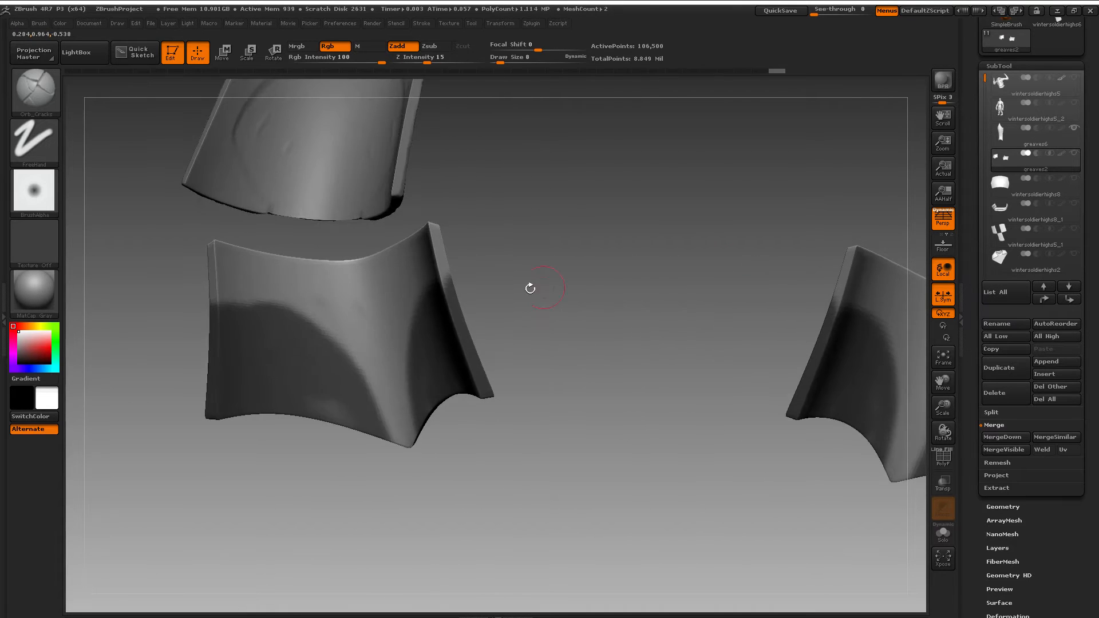
Check the masks from the back of the foot guard and fill in the side mask's upper curve and edge.
{"action": "mouse_move", "coordinate": [530, 287]}
{"action": "left_mouse_down"}
{"action": "mouse_move", "coordinate": [491, 287]}
{"action": "mouse_move", "coordinate": [479, 301]}
{"action": "mouse_move", "coordinate": [497, 290]}
{"action": "left_mouse_up"}
{"action": "key", "text": "ctrl"}
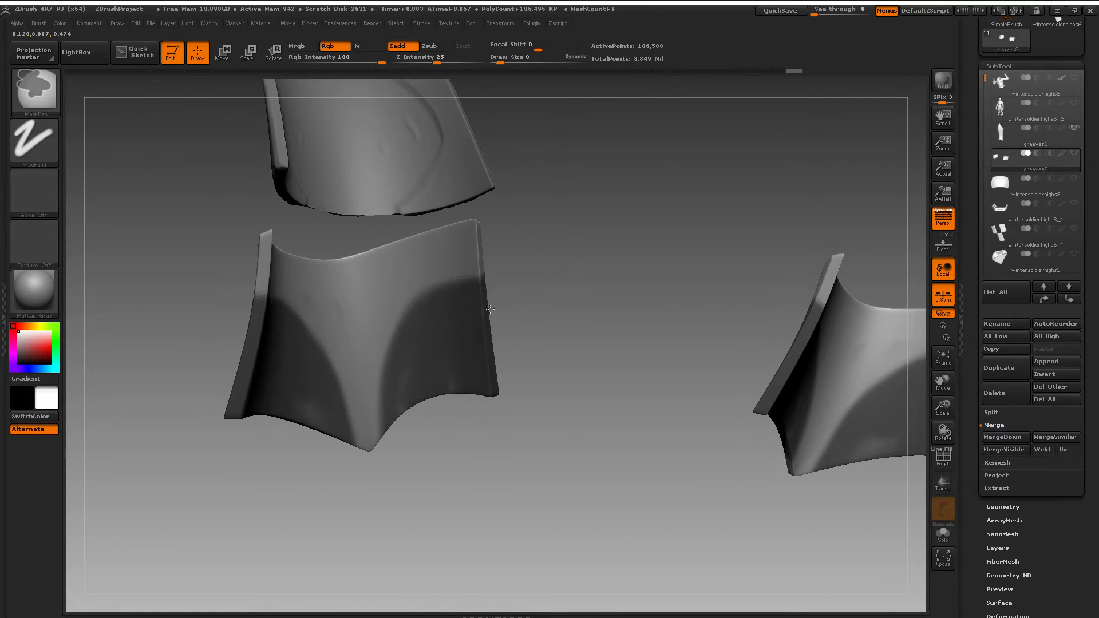
{"action": "mouse_move", "coordinate": [468, 357]}
{"action": "left_mouse_down"}
{"action": "mouse_move", "coordinate": [510, 366]}
{"action": "mouse_move", "coordinate": [533, 355]}
{"action": "mouse_move", "coordinate": [552, 372]}
{"action": "left_mouse_up"}
{"action": "key", "text": "ctrl"}
{"action": "mouse_move", "coordinate": [450, 289]}
{"action": "left_mouse_down", "text": "ctrl"}
{"action": "mouse_move", "coordinate": [557, 298]}
{"action": "mouse_move", "coordinate": [501, 360]}
{"action": "left_mouse_up", "text": "ctrl"}
{"action": "key", "text": "ctrl"}
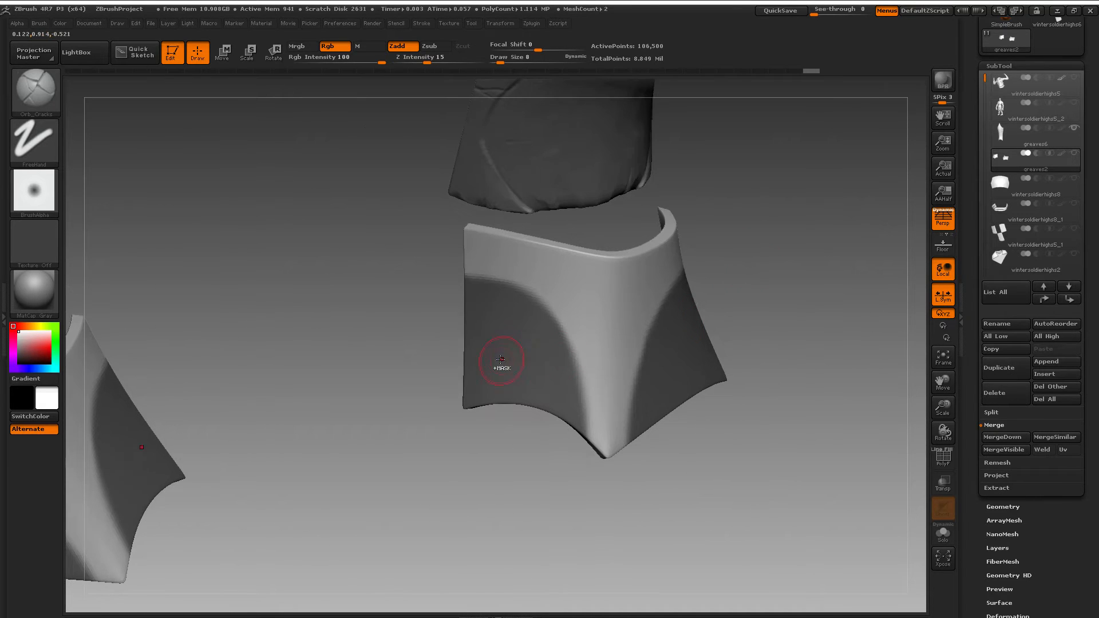
Try cutting a hooked scroll pattern into the foot guard's side mask with a smaller brush.
{"action": "left_click_drag", "start_coordinate": [613, 443], "coordinate": [765, 383]}
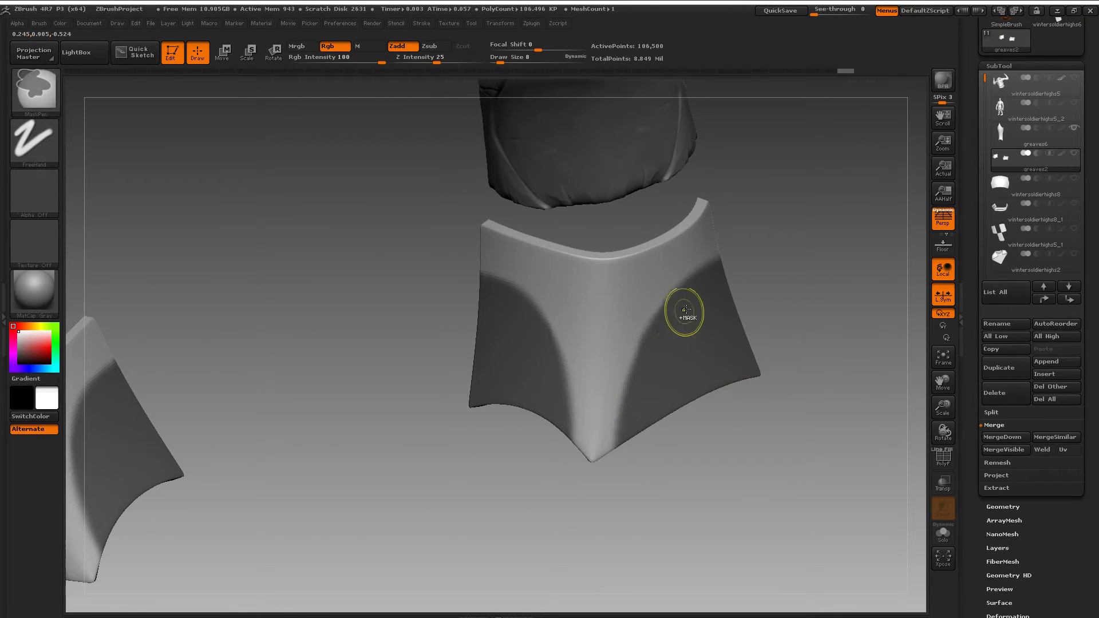
{"action": "left_click_drag", "start_coordinate": [734, 439], "coordinate": [633, 386]}
{"action": "key", "text": "ctrl"}
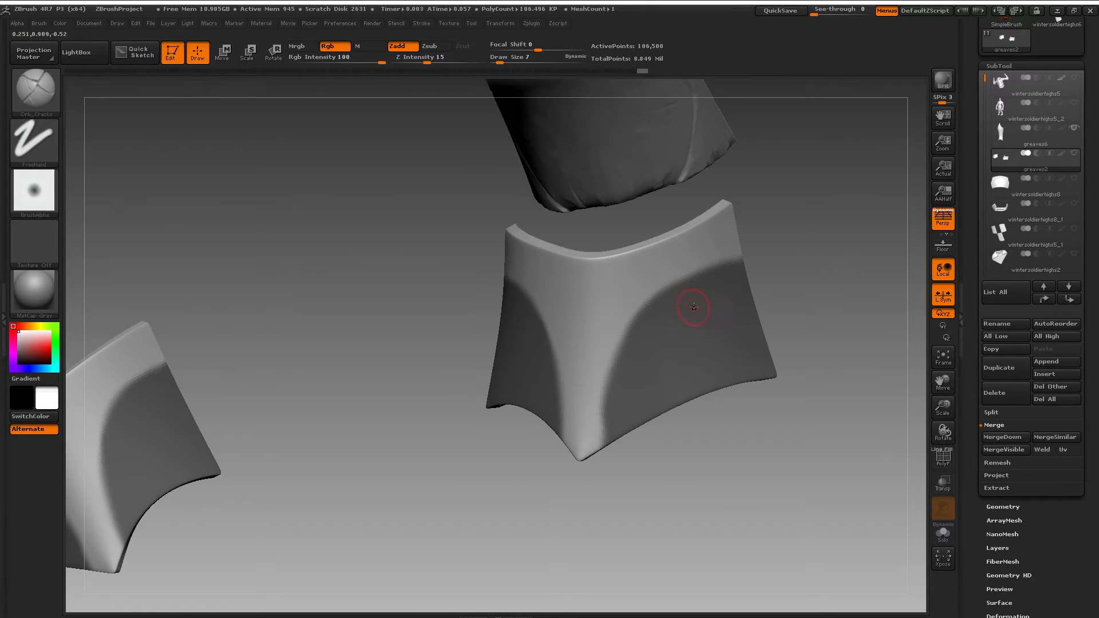
{"action": "mouse_move", "coordinate": [696, 260]}
{"action": "left_mouse_down", "text": "ctrl"}
{"action": "mouse_move", "coordinate": [724, 358]}
{"action": "mouse_move", "coordinate": [680, 324]}
{"action": "left_mouse_up", "text": "ctrl"}
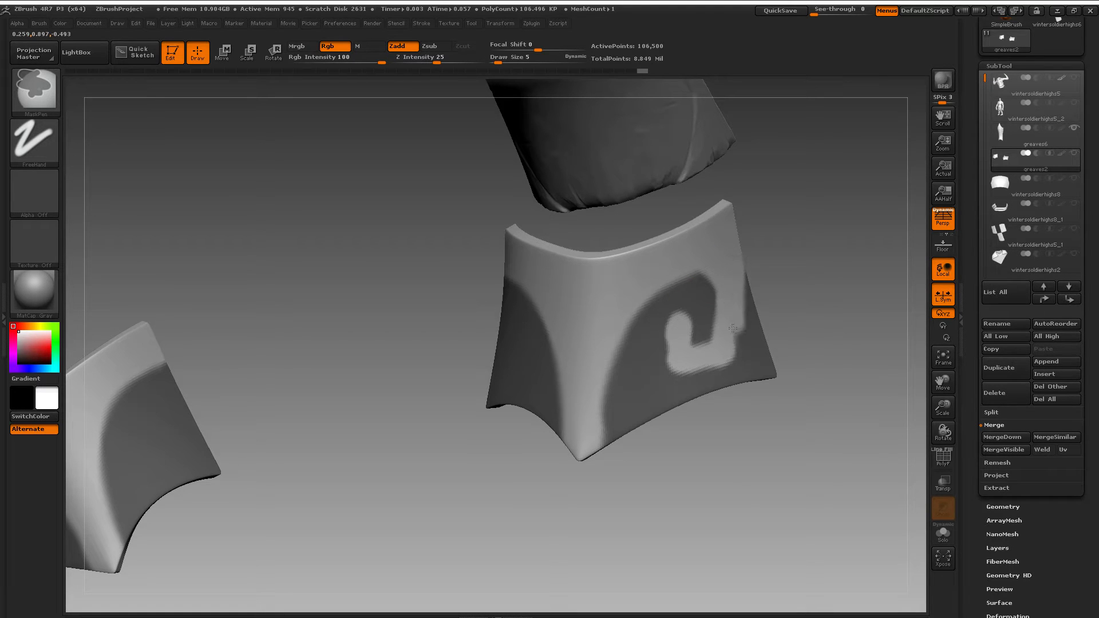
{"action": "left_click_drag", "start_coordinate": [827, 410], "coordinate": [785, 292]}
Show the whole character to examine its armour's carved ornaments, and isolate the foot guards and shin guard again.
{"action": "left_click", "coordinate": [1074, 129]}
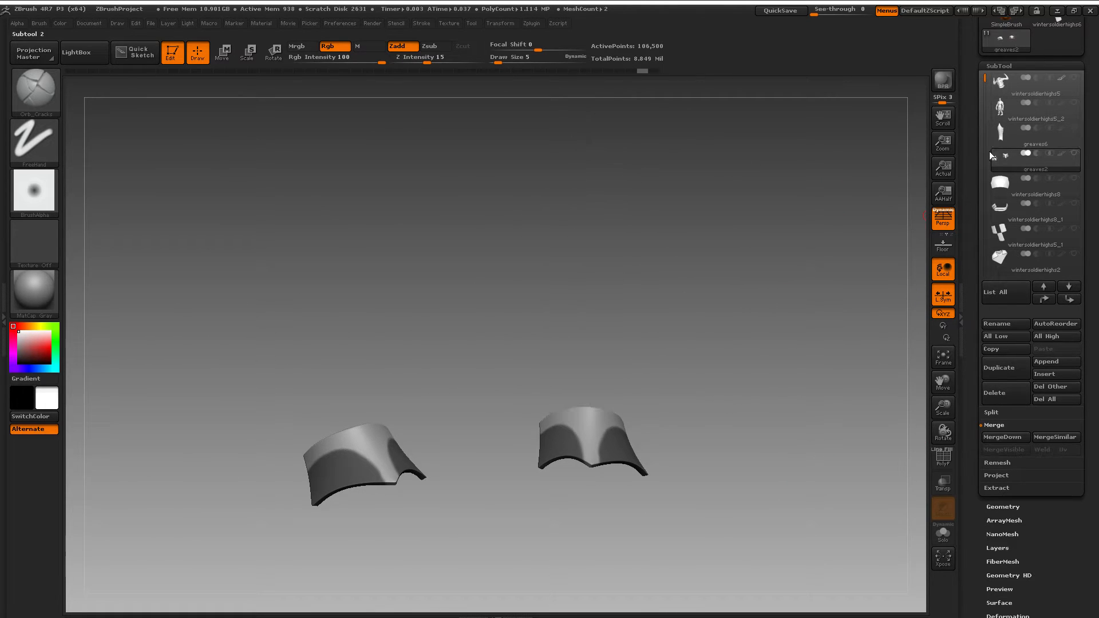
{"action": "left_click", "coordinate": [1057, 157], "text": "shift"}
{"action": "left_click_drag", "start_coordinate": [746, 390], "coordinate": [728, 407], "text": "alt"}
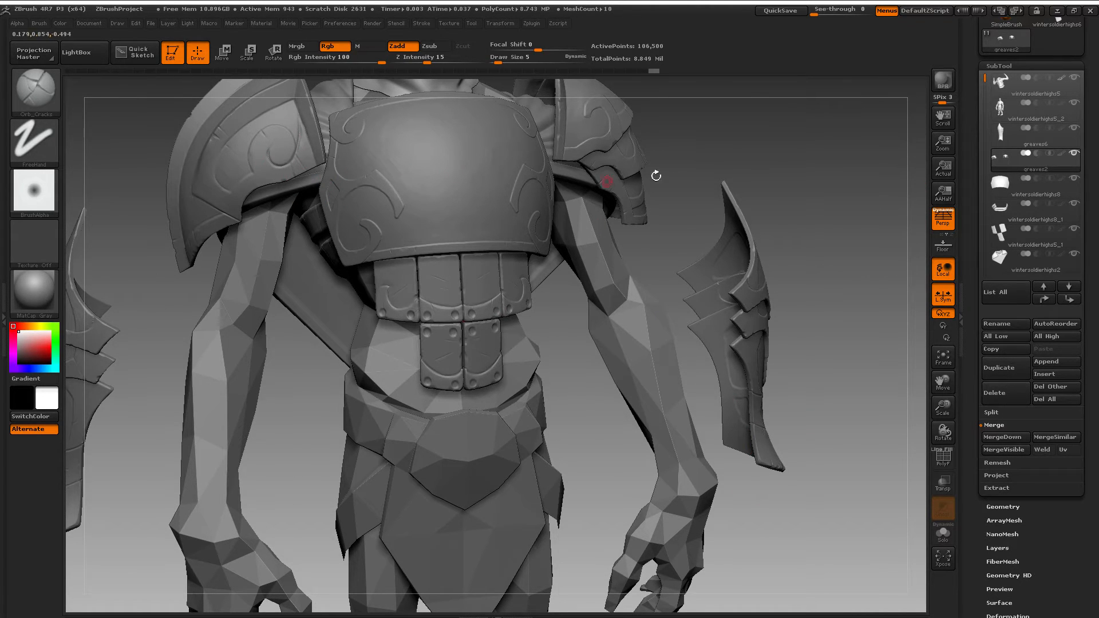
{"action": "left_click_drag", "start_coordinate": [656, 175], "coordinate": [681, 217]}
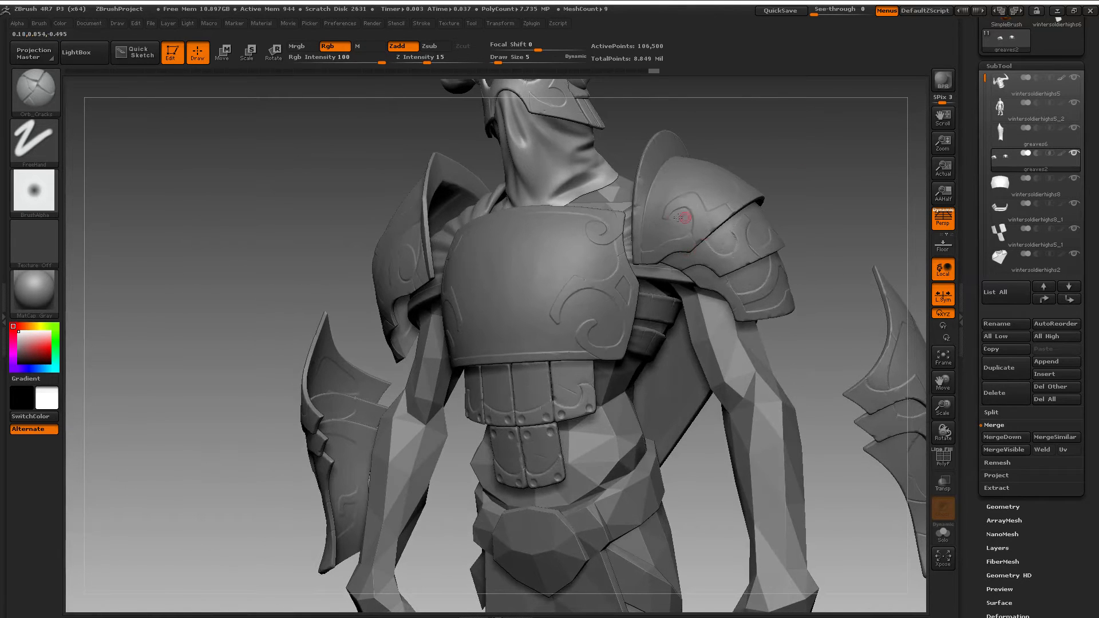
{"action": "left_click_drag", "start_coordinate": [805, 323], "coordinate": [790, 229], "text": "alt"}
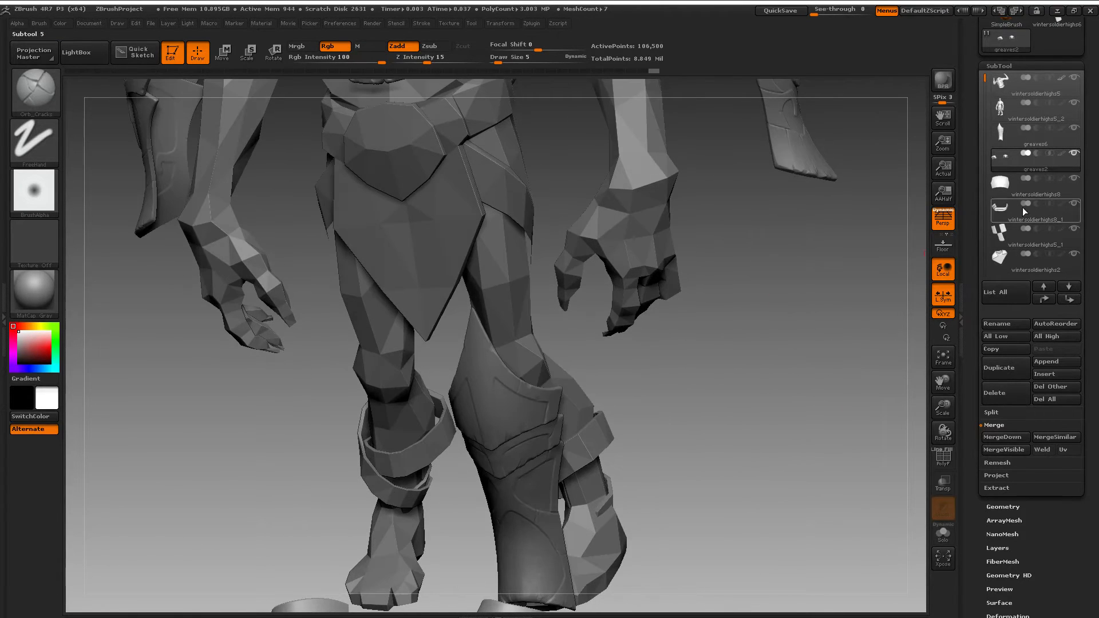
{"action": "left_click", "coordinate": [1075, 155], "text": "alt"}
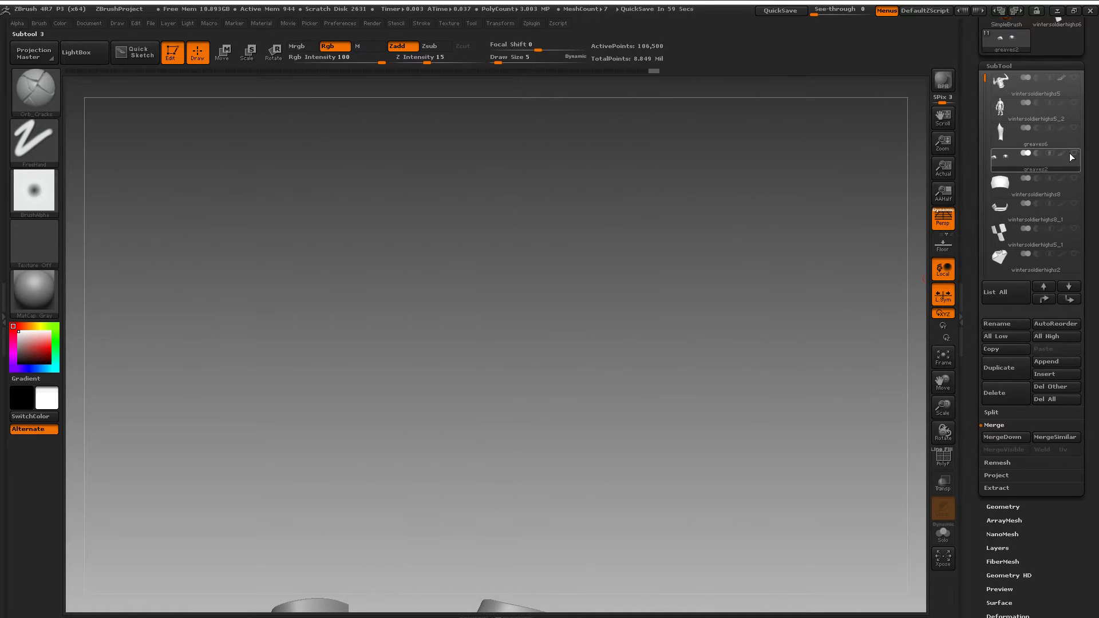
{"action": "left_click", "coordinate": [1074, 127]}
{"action": "left_click_drag", "start_coordinate": [916, 323], "coordinate": [753, 416]}
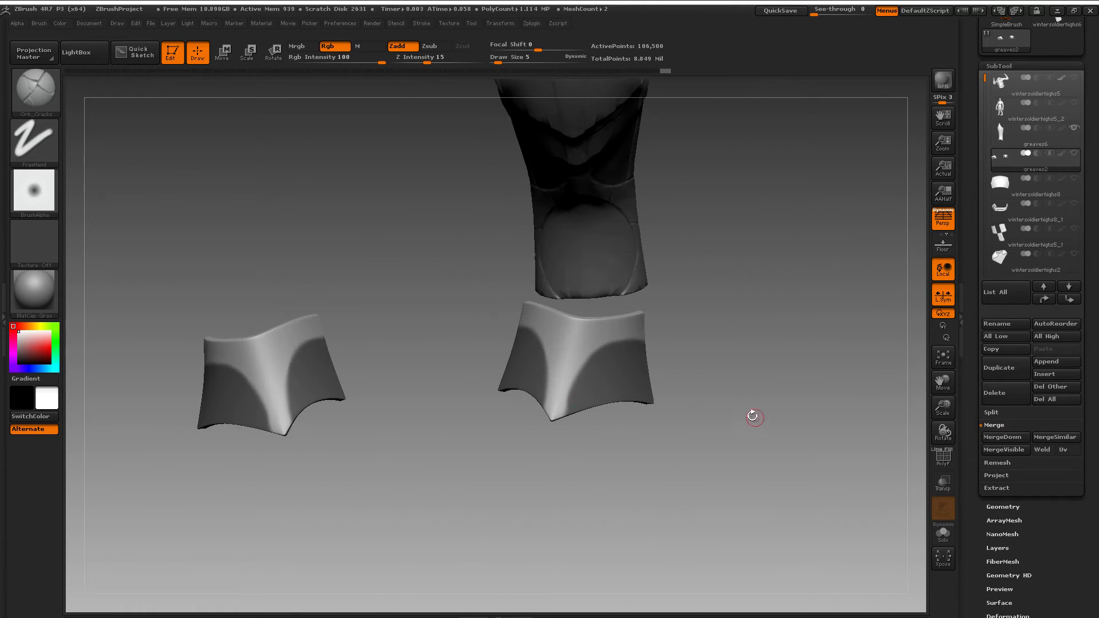
Sharpen the blurred borders of the curved masks on the foot guards.
{"action": "key", "text": "ctrl"}
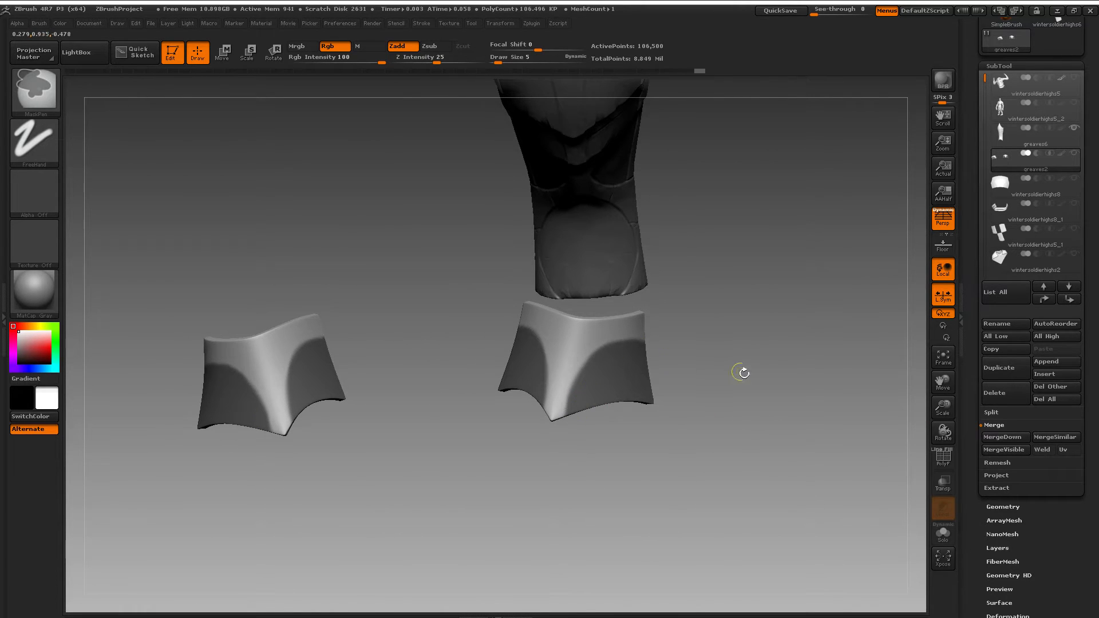
{"action": "mouse_move", "coordinate": [744, 373]}
{"action": "left_mouse_down"}
{"action": "mouse_move", "coordinate": [713, 366]}
{"action": "mouse_move", "coordinate": [787, 392]}
{"action": "mouse_move", "coordinate": [837, 181]}
{"action": "mouse_move", "coordinate": [813, 241]}
{"action": "mouse_move", "coordinate": [736, 343]}
{"action": "mouse_move", "coordinate": [581, 438]}
{"action": "mouse_move", "coordinate": [632, 453]}
{"action": "mouse_move", "coordinate": [657, 486]}
{"action": "mouse_move", "coordinate": [790, 479]}
{"action": "mouse_move", "coordinate": [756, 454]}
{"action": "left_mouse_up"}
{"action": "left_click", "coordinate": [584, 392], "text": "ctrl"}
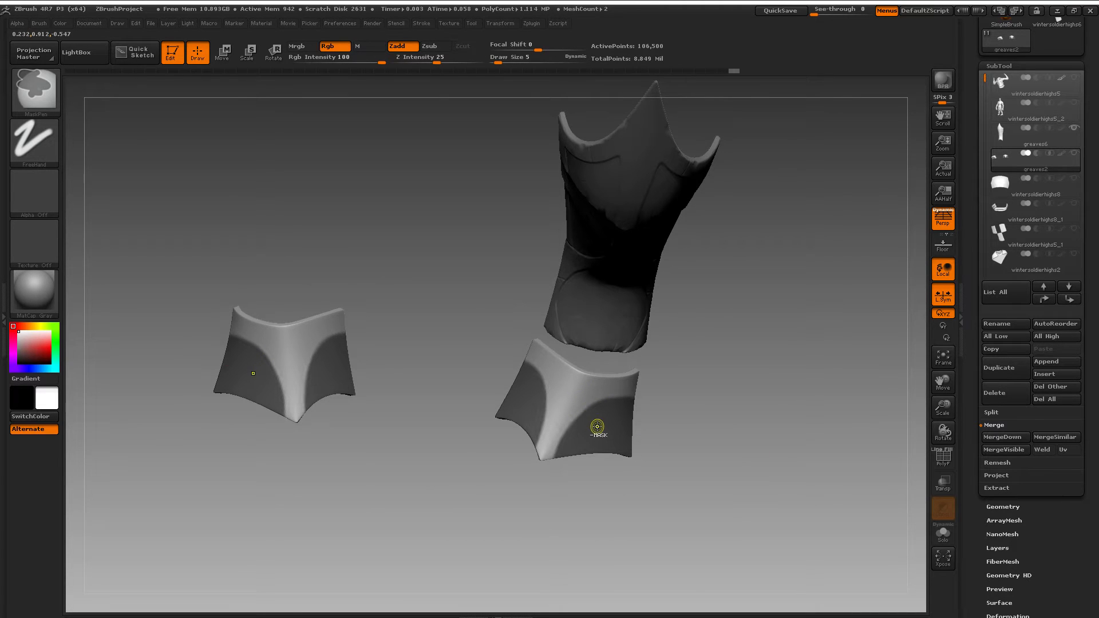
{"action": "left_click_drag", "start_coordinate": [942, 408], "coordinate": [938, 455]}
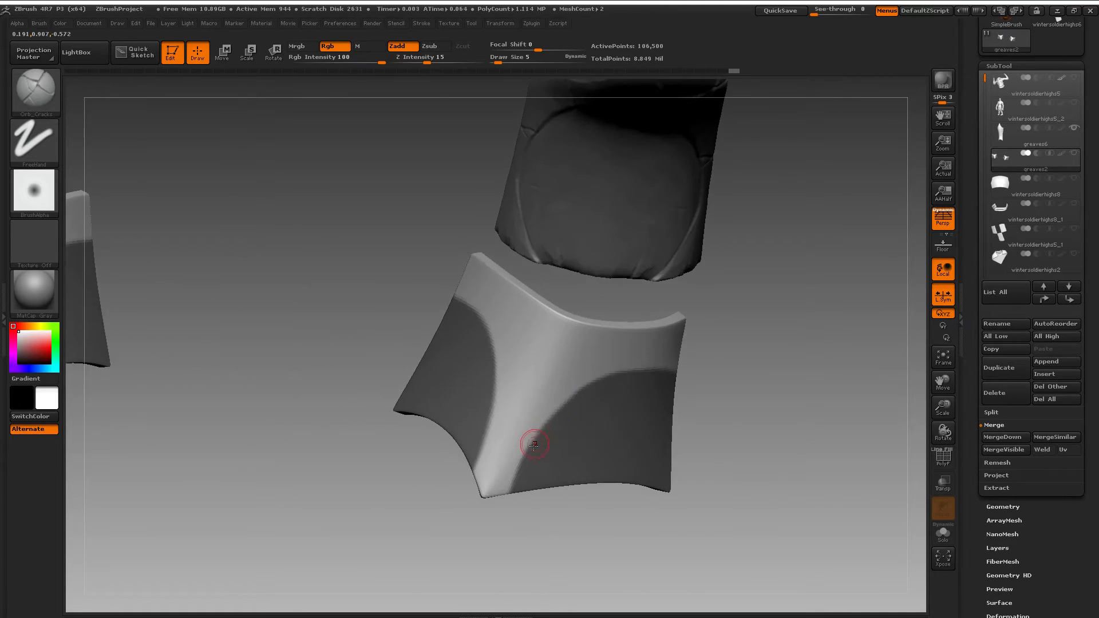
{"action": "left_click_drag", "start_coordinate": [755, 437], "coordinate": [747, 439]}
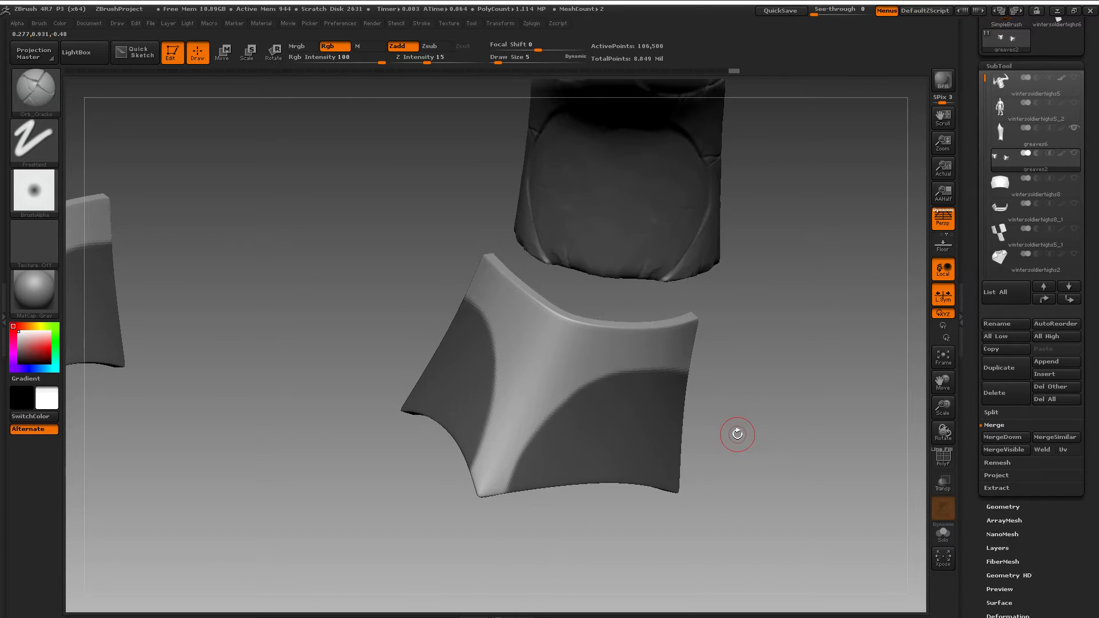
{"action": "key", "text": "ctrl"}
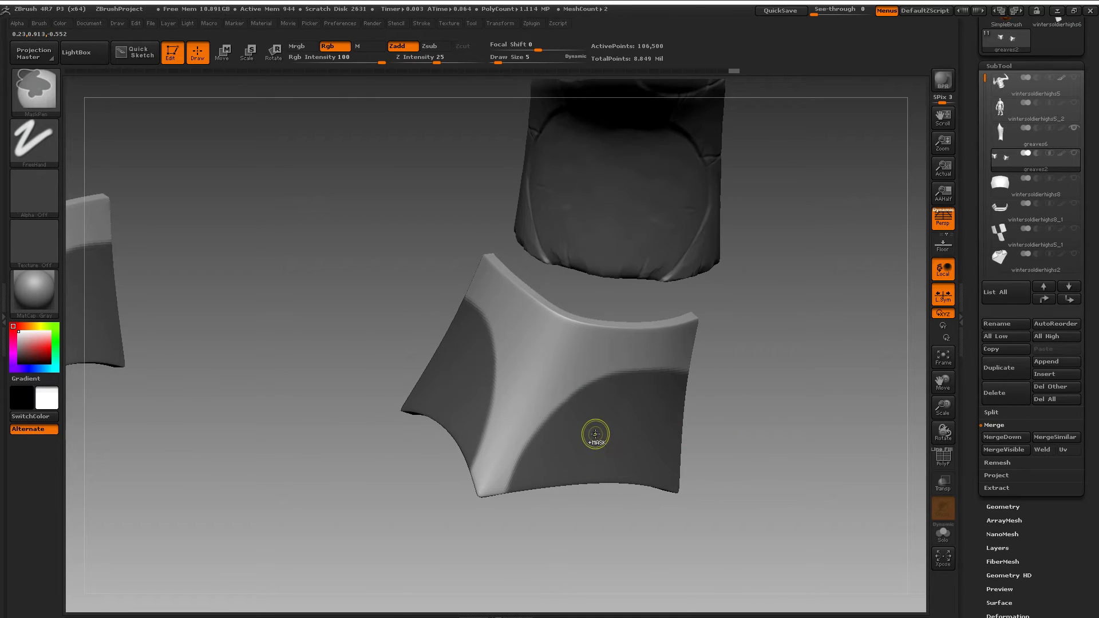
{"action": "left_click", "coordinate": [599, 433], "text": "ctrl"}
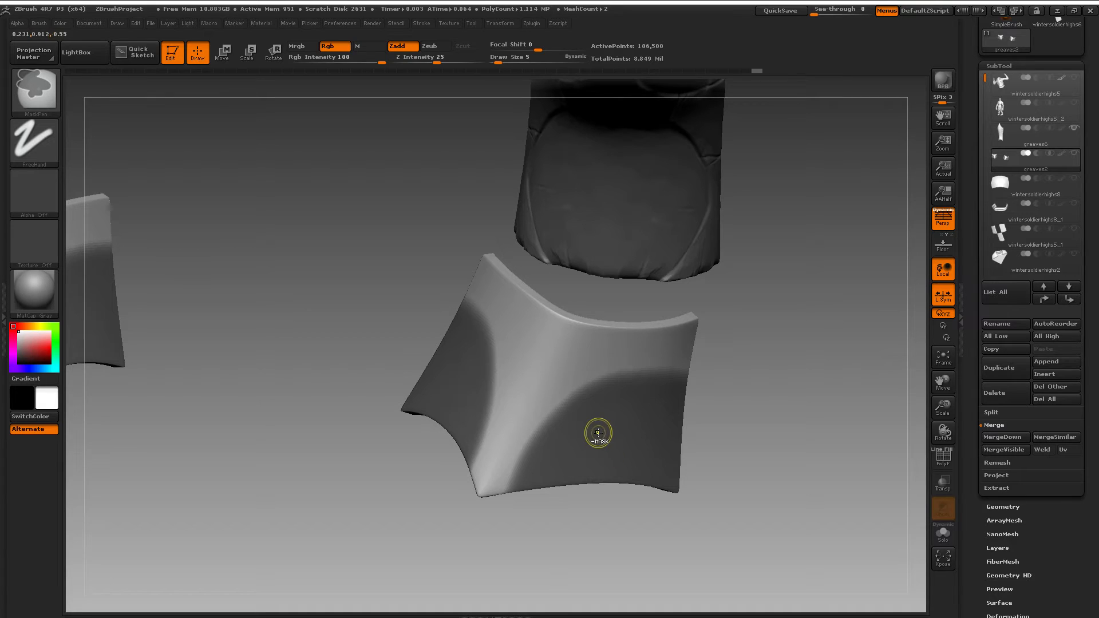
{"action": "left_click", "coordinate": [599, 430], "text": "ctrl"}
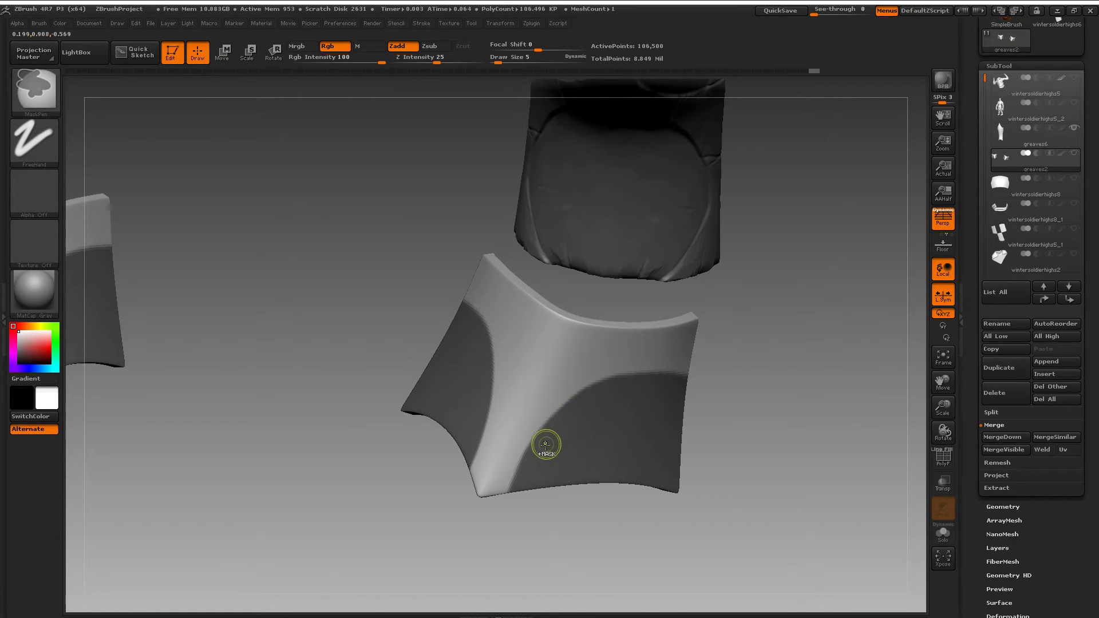
{"action": "mouse_move", "coordinate": [731, 410]}
{"action": "left_mouse_down"}
{"action": "mouse_move", "coordinate": [775, 417]}
{"action": "mouse_move", "coordinate": [779, 378]}
{"action": "mouse_move", "coordinate": [755, 429]}
{"action": "left_mouse_up"}
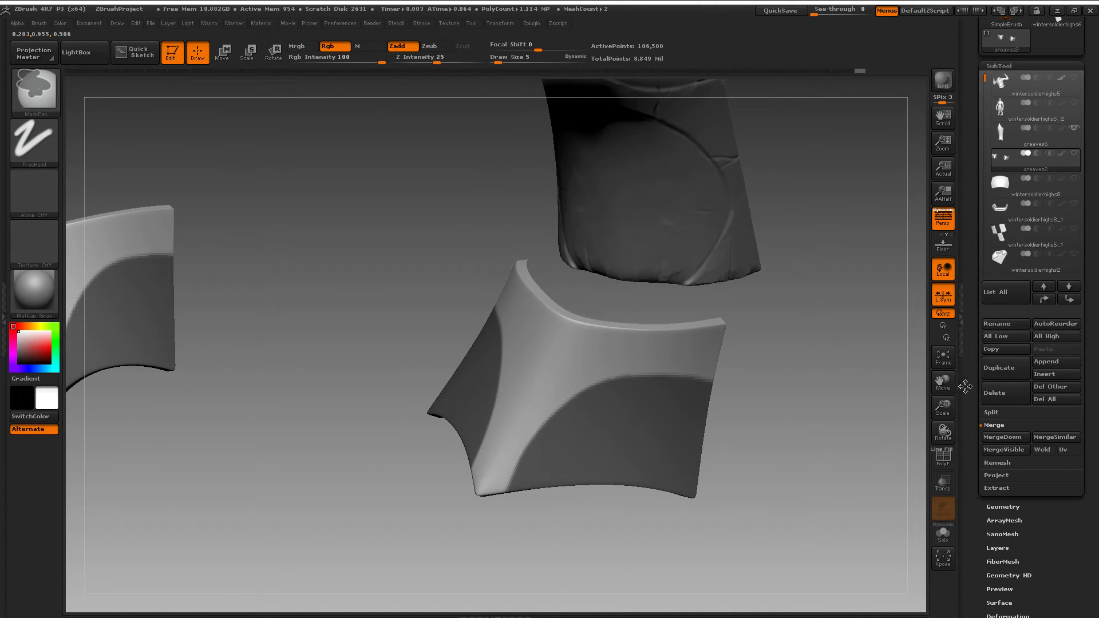
Try deflating the unmasked surface of the foot guards with an Inflate value of -1, and undo it.
{"action": "scroll", "coordinate": [1082, 364], "scroll_direction": "down", "scroll_amount": 5}
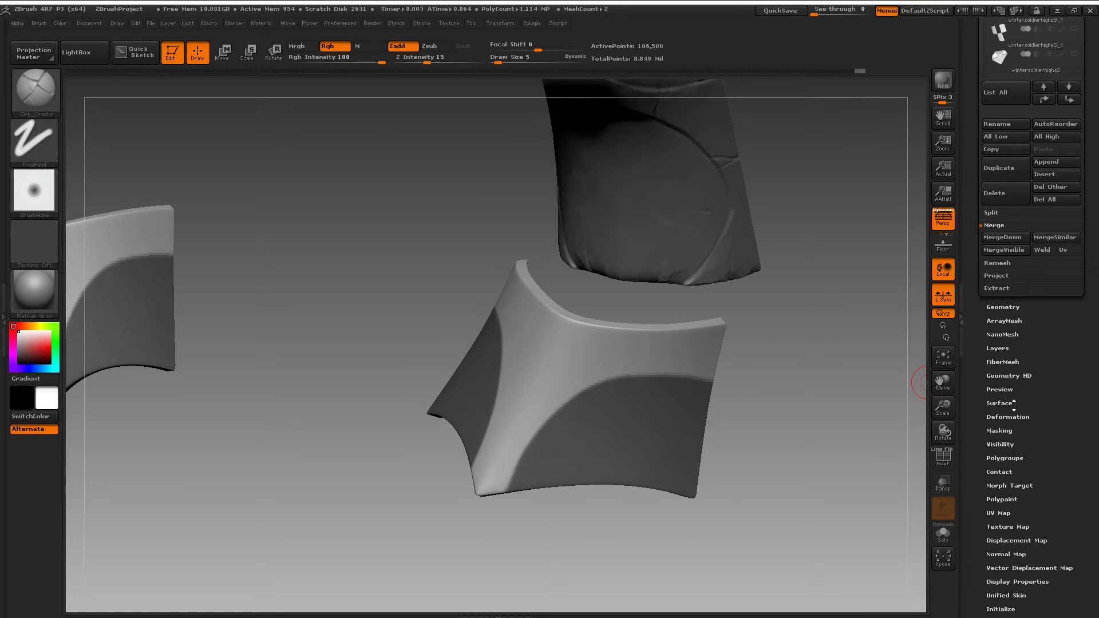
{"action": "left_click", "coordinate": [1009, 417]}
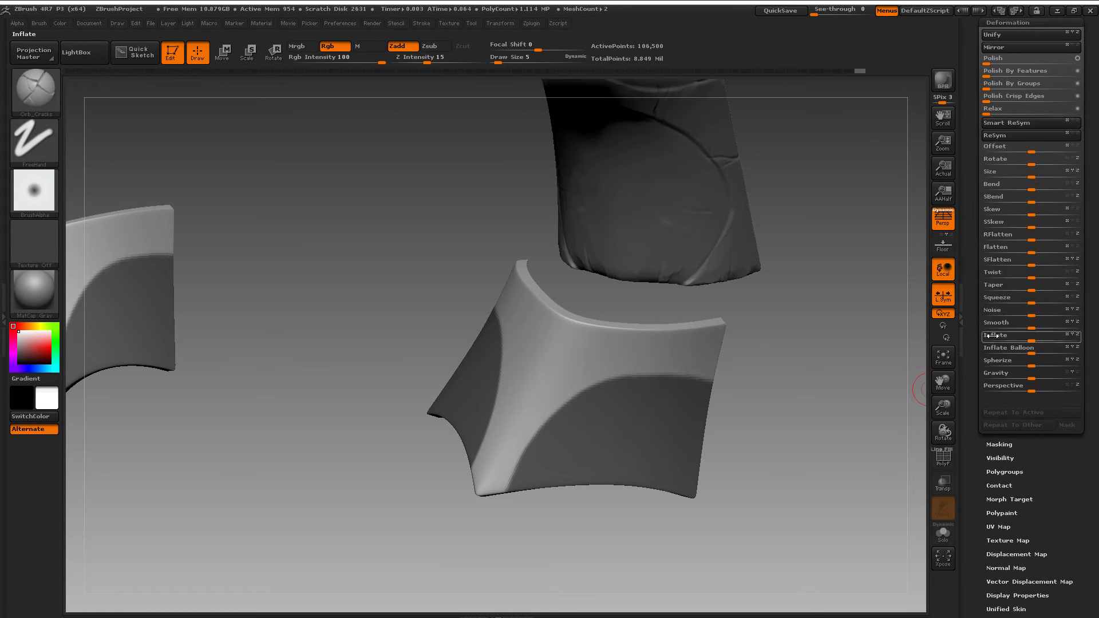
{"action": "left_click", "coordinate": [993, 336]}
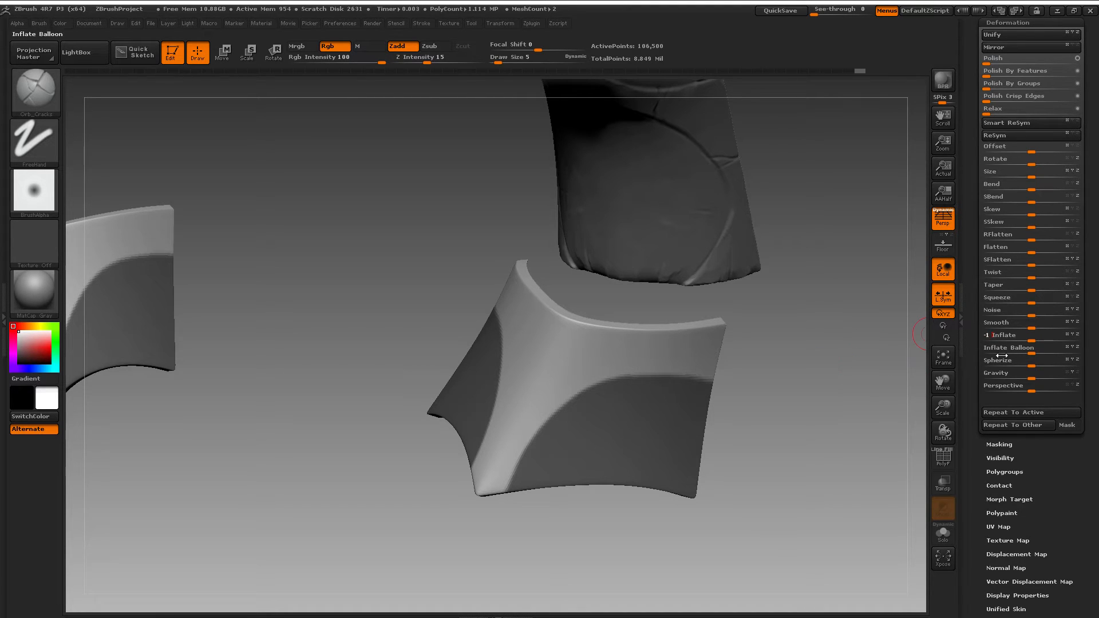
{"action": "mouse_move", "coordinate": [1031, 341]}
{"action": "left_mouse_down"}
{"action": "mouse_move", "coordinate": [1053, 340]}
{"action": "mouse_move", "coordinate": [1019, 347]}
{"action": "left_mouse_up"}
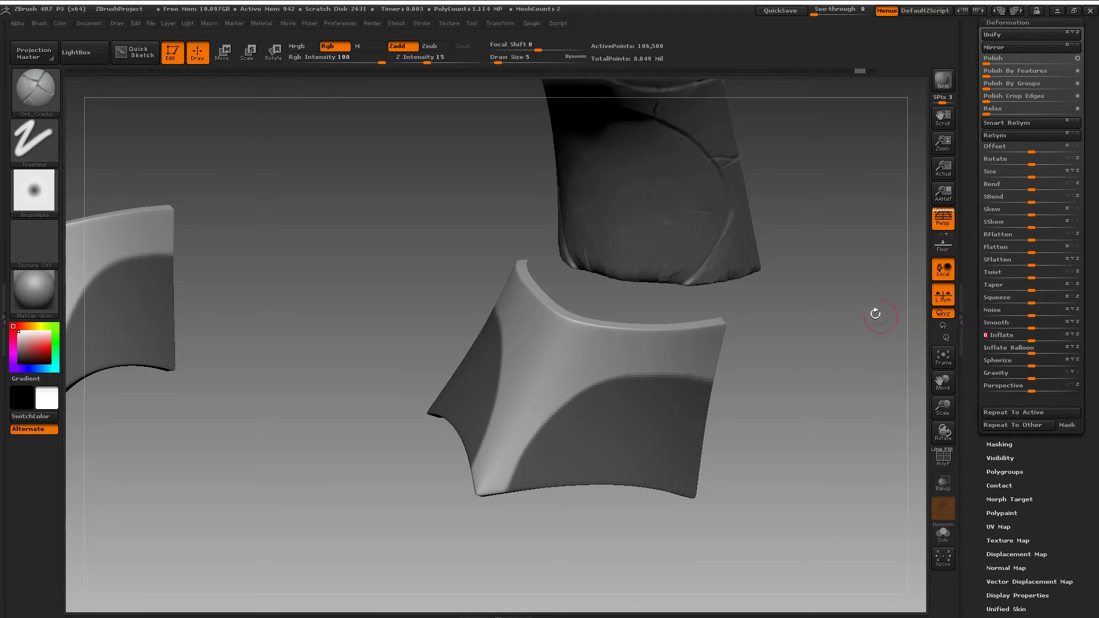
{"action": "key", "text": "ctrl+z"}
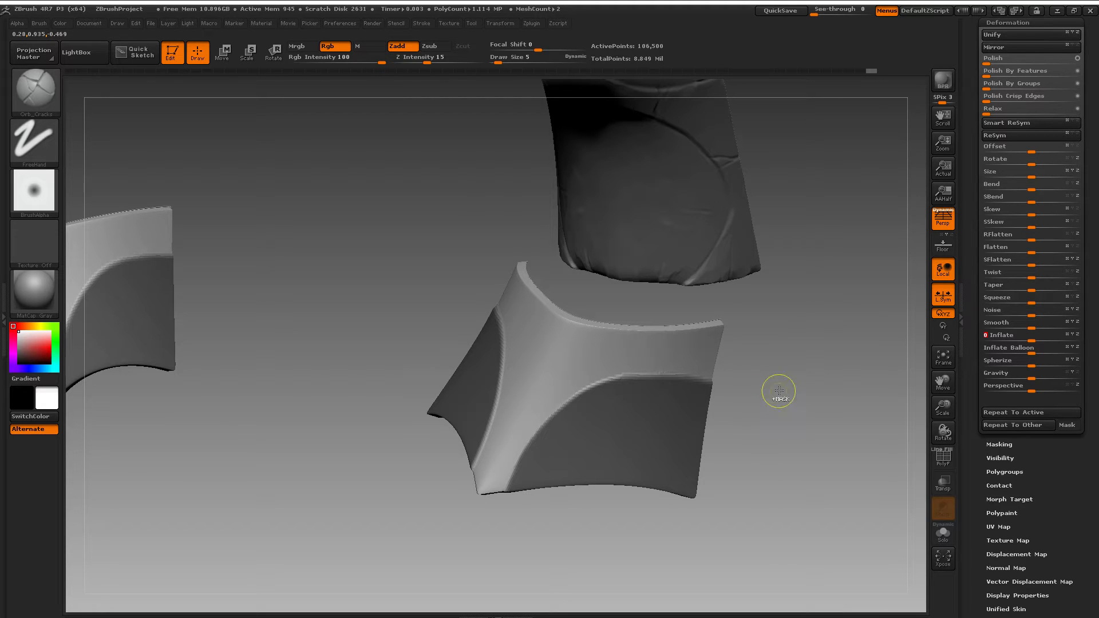
{"action": "key", "text": "ctrl+shift+z"}
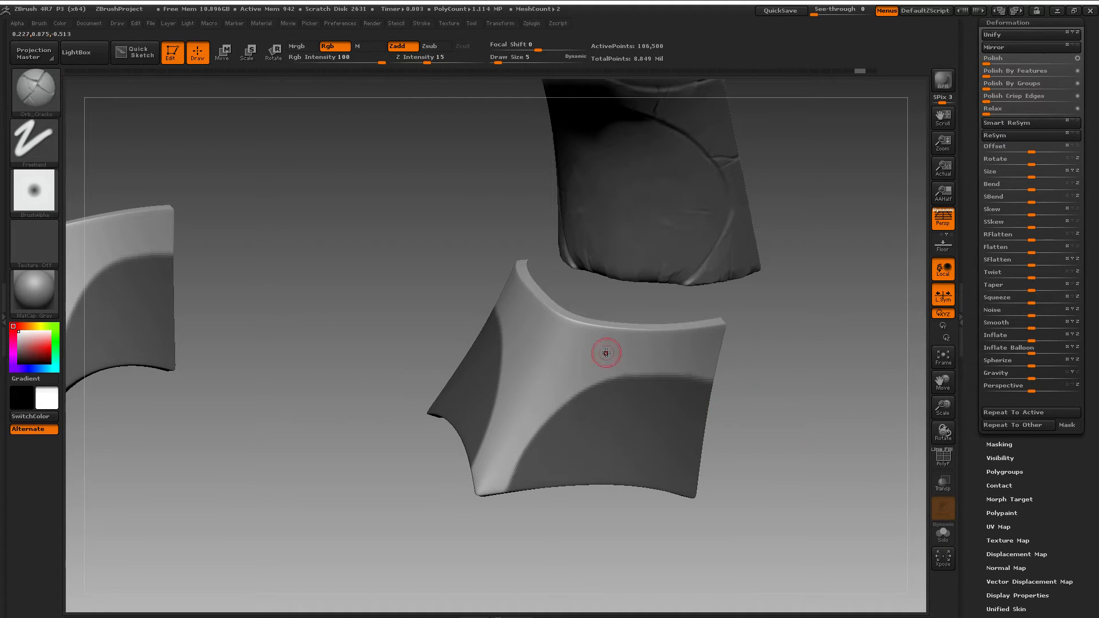
Invert the foot guards' mask, apply Inflate to the exposed curved side areas, and clear the mask.
{"action": "key", "text": "ctrl"}
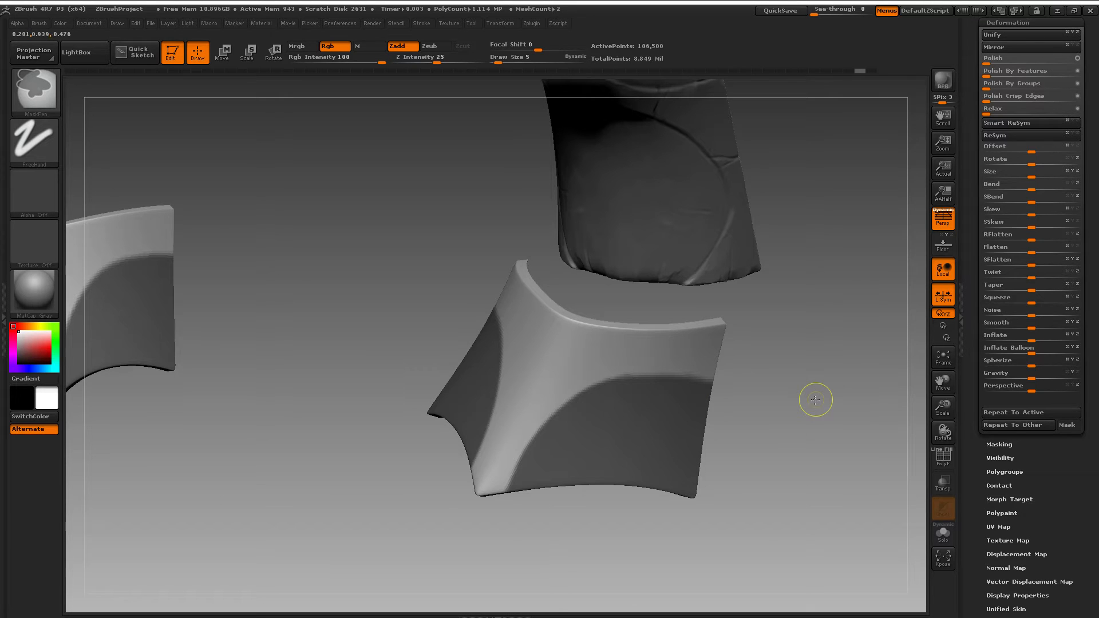
{"action": "left_click", "coordinate": [815, 400], "text": "ctrl"}
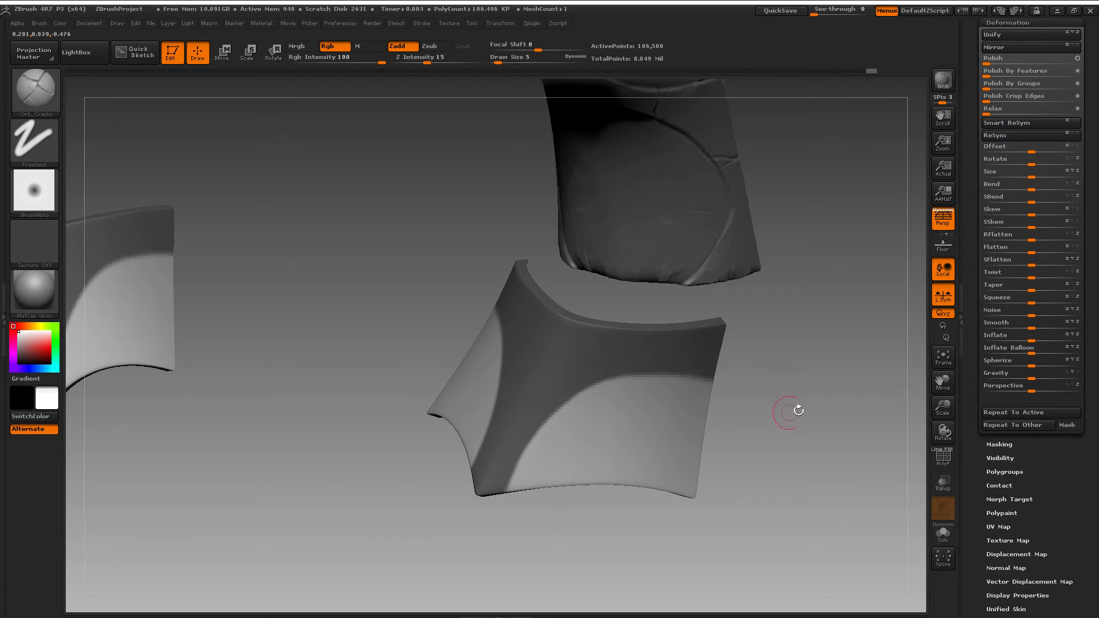
{"action": "left_click_drag", "start_coordinate": [778, 440], "coordinate": [847, 417]}
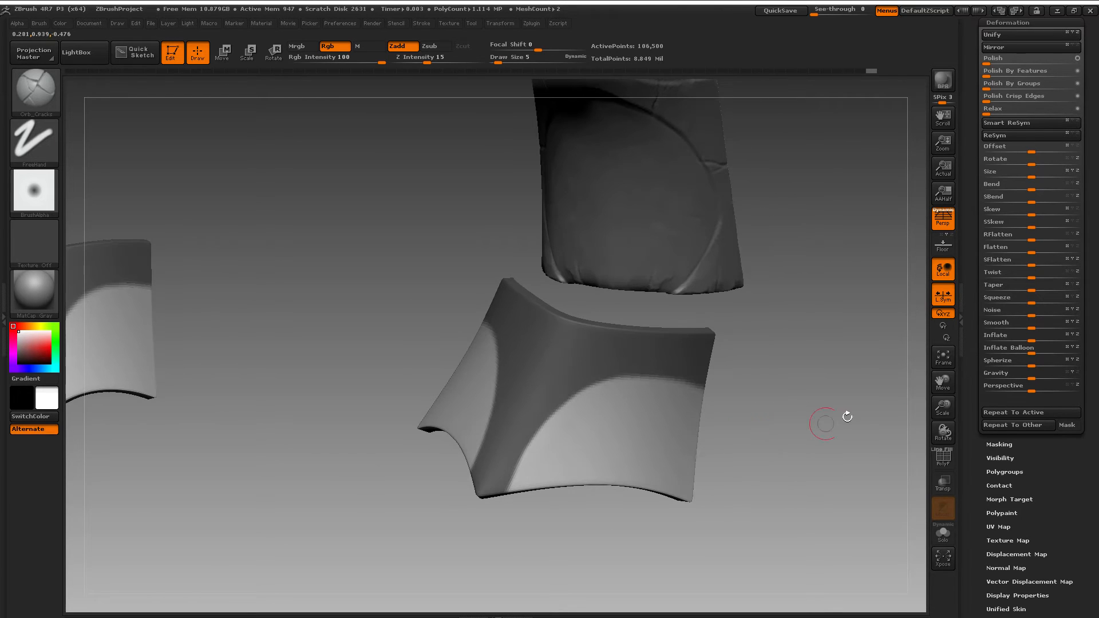
{"action": "left_click", "coordinate": [990, 338]}
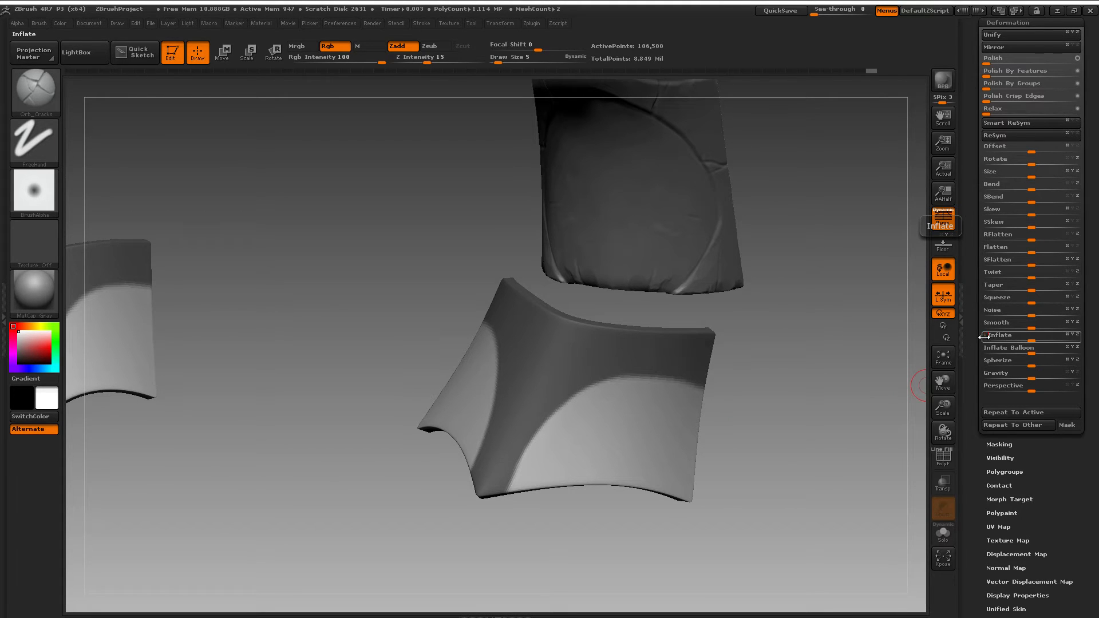
{"action": "left_click_drag", "start_coordinate": [731, 400], "coordinate": [732, 409]}
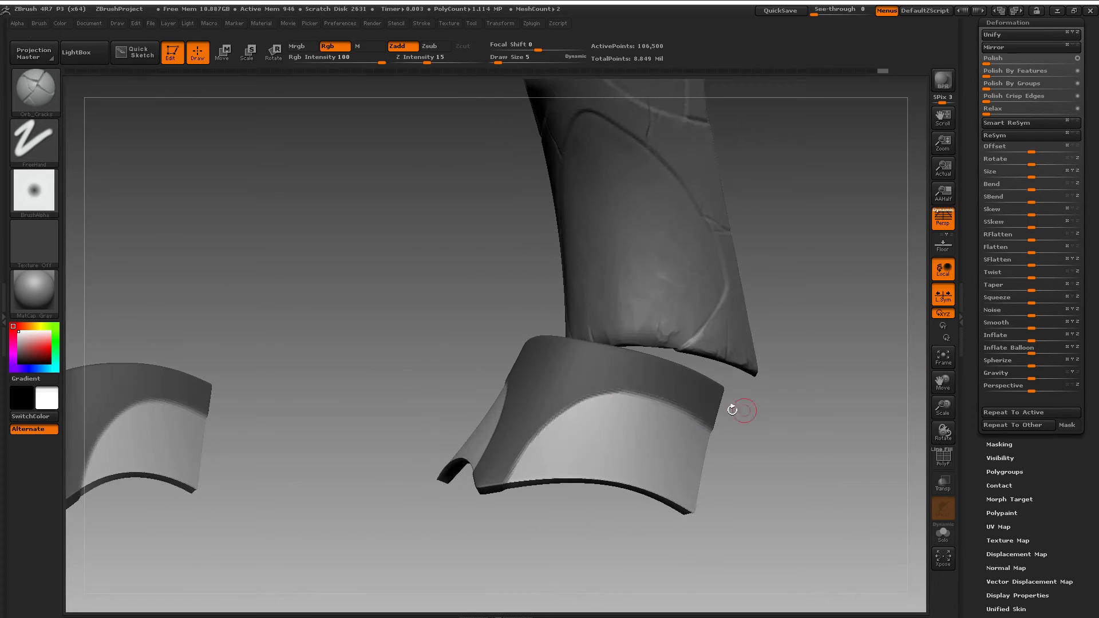
{"action": "mouse_move", "coordinate": [759, 457]}
{"action": "left_mouse_down"}
{"action": "mouse_move", "coordinate": [785, 454]}
{"action": "mouse_move", "coordinate": [744, 439]}
{"action": "mouse_move", "coordinate": [753, 527]}
{"action": "mouse_move", "coordinate": [926, 421]}
{"action": "mouse_move", "coordinate": [932, 404]}
{"action": "mouse_move", "coordinate": [947, 422]}
{"action": "left_mouse_up"}
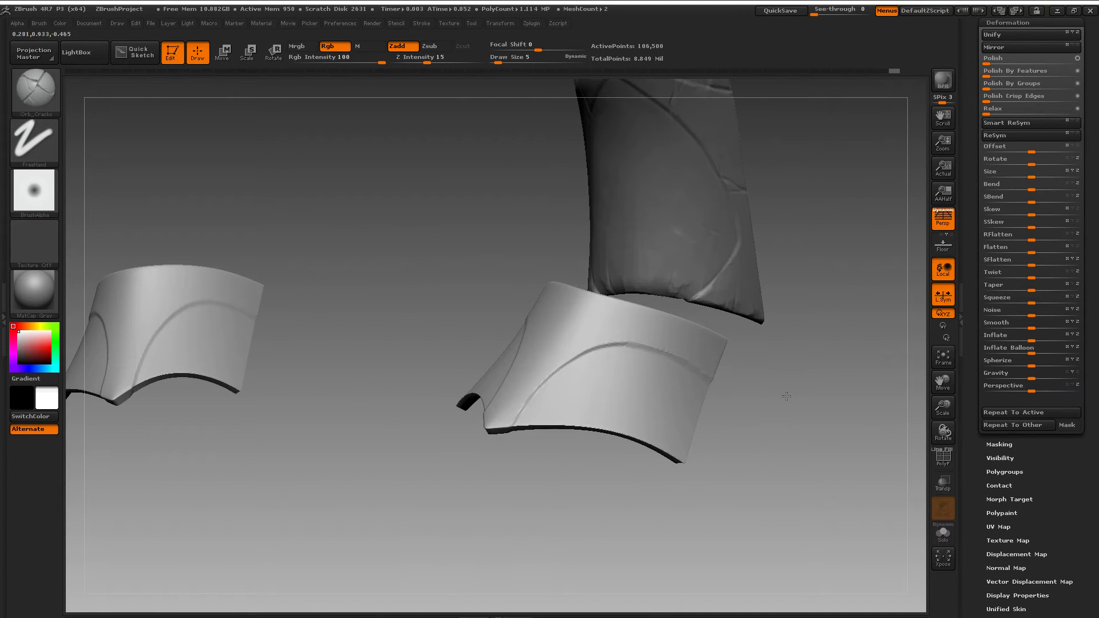
{"action": "left_click_drag", "start_coordinate": [787, 397], "coordinate": [789, 401]}
{"action": "left_click_drag", "start_coordinate": [922, 396], "coordinate": [917, 395]}
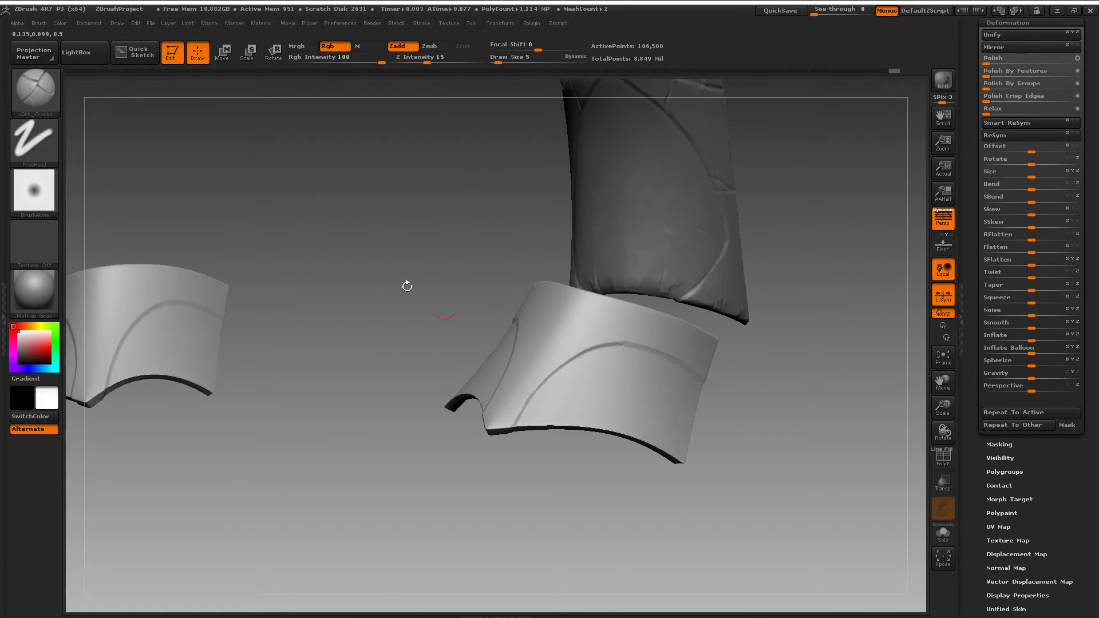
Switch to the TrimDynamic brush with a square alpha, and smooth the jagged lower rim of the foot guard.
{"action": "left_click", "coordinate": [34, 91]}
{"action": "left_click", "coordinate": [641, 332]}
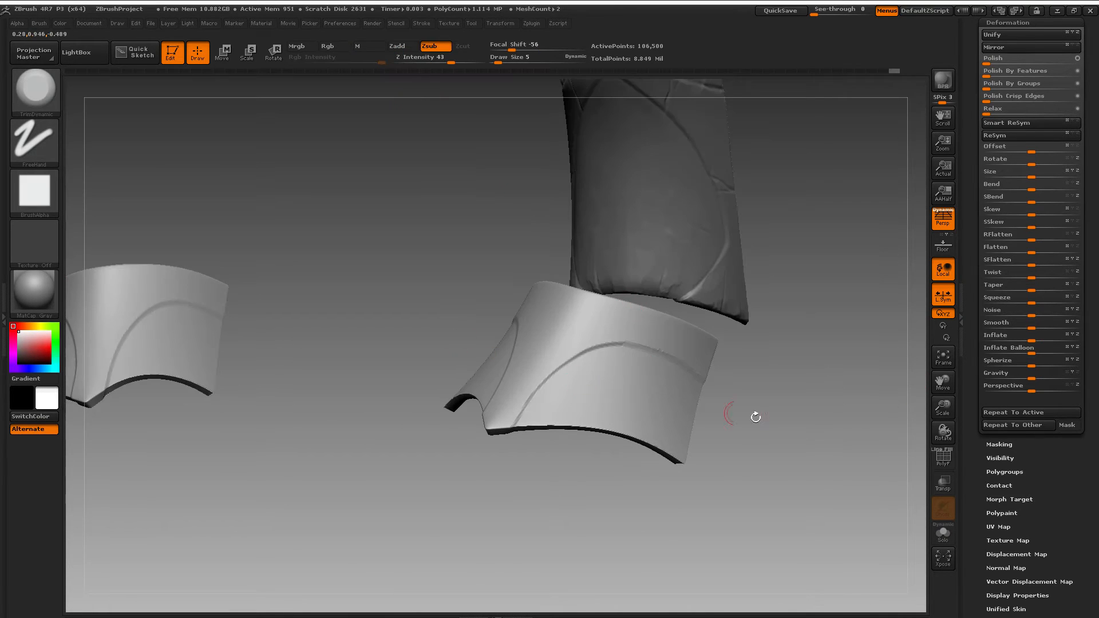
{"action": "left_click_drag", "start_coordinate": [756, 417], "coordinate": [727, 414]}
{"action": "left_click", "coordinate": [34, 192]}
{"action": "left_click", "coordinate": [243, 238]}
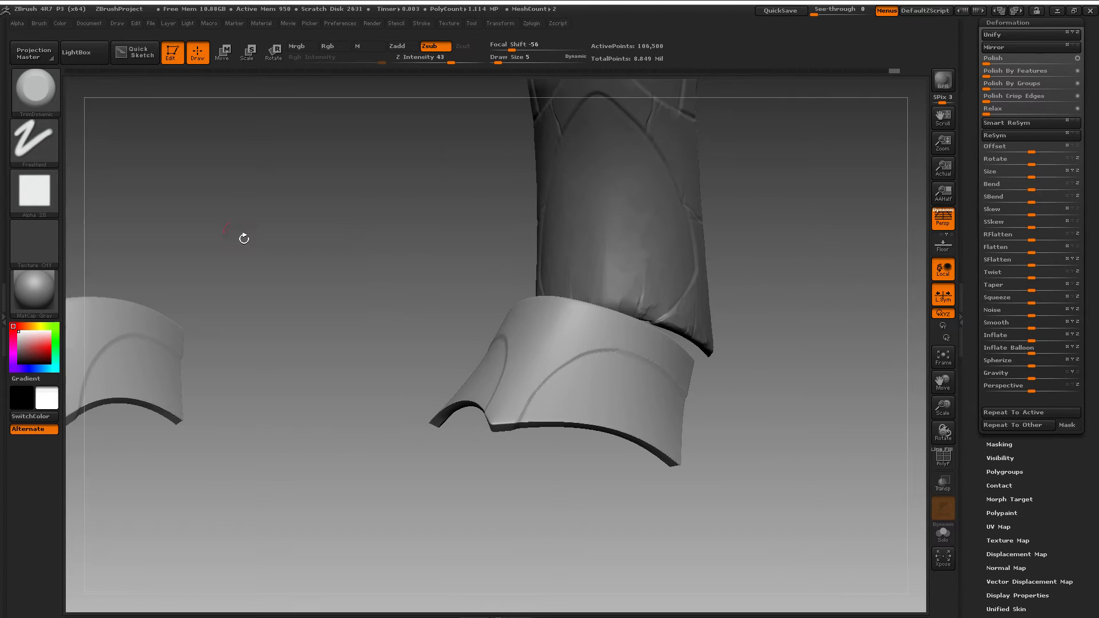
{"action": "left_click_drag", "start_coordinate": [773, 477], "coordinate": [773, 422], "text": "alt"}
{"action": "left_click_drag", "start_coordinate": [945, 406], "coordinate": [939, 455]}
{"action": "left_click_drag", "start_coordinate": [611, 486], "coordinate": [593, 441]}
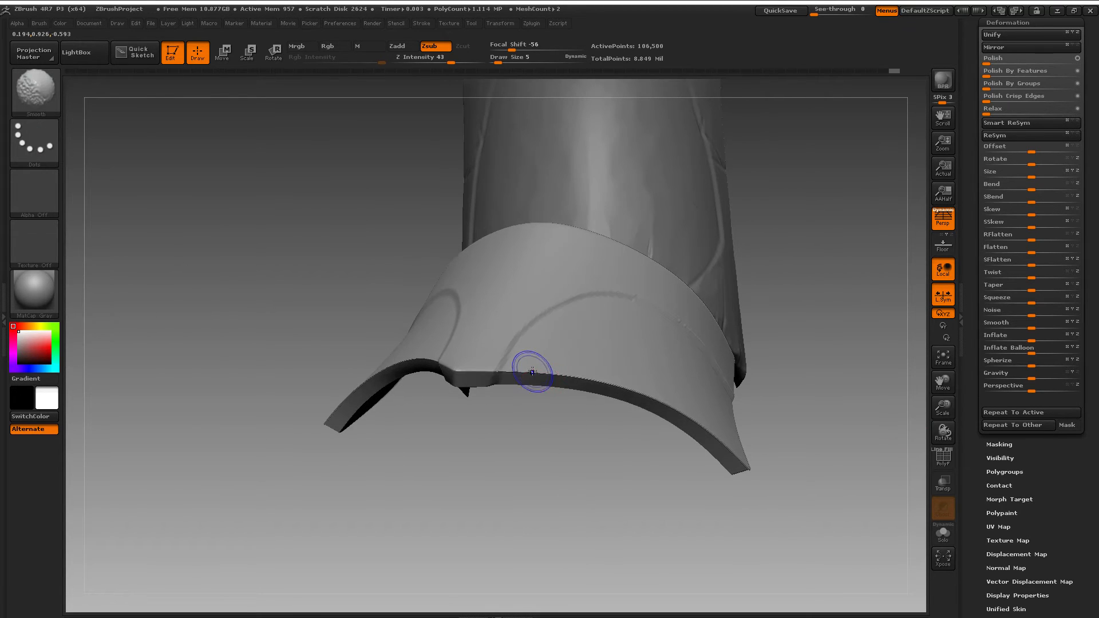
{"action": "left_click_drag", "start_coordinate": [532, 371], "coordinate": [529, 372], "text": "shift"}
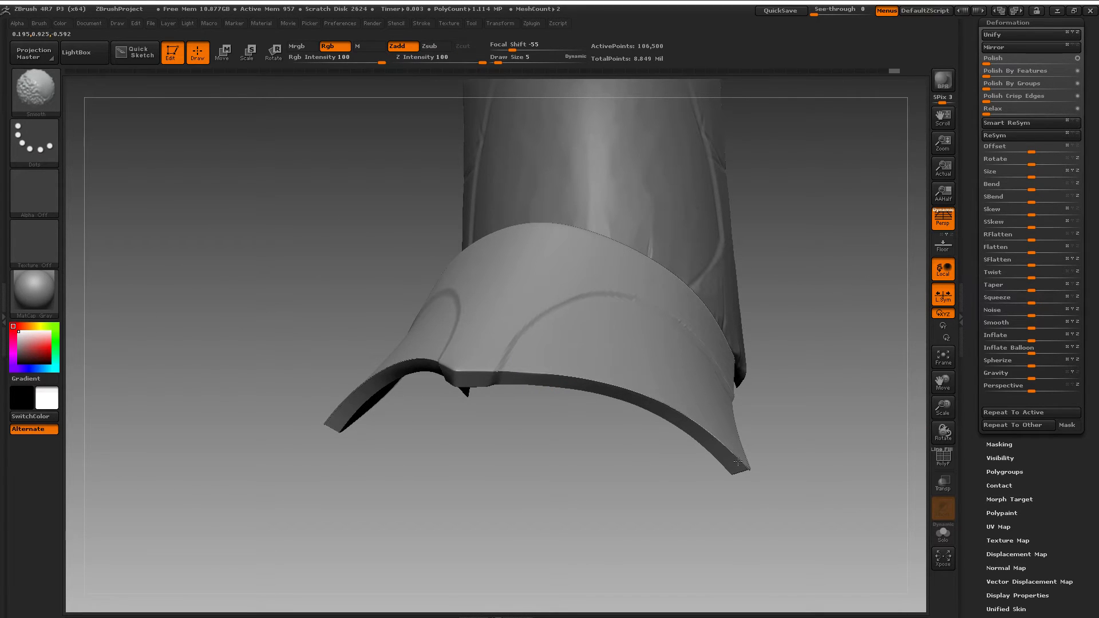
{"action": "left_click_drag", "start_coordinate": [767, 474], "coordinate": [667, 479]}
{"action": "mouse_move", "coordinate": [783, 503]}
{"action": "left_mouse_down", "text": "alt"}
{"action": "mouse_move", "coordinate": [722, 506]}
{"action": "mouse_move", "coordinate": [719, 484]}
{"action": "left_mouse_up", "text": "alt"}
{"action": "mouse_move", "coordinate": [601, 460]}
{"action": "left_mouse_down", "text": "shift"}
{"action": "mouse_move", "coordinate": [652, 440]}
{"action": "mouse_move", "coordinate": [601, 461]}
{"action": "left_mouse_up", "text": "shift"}
Smooth the foot guard's lower rim and corners around its remaining sides.
{"action": "left_click_drag", "start_coordinate": [715, 496], "coordinate": [638, 494]}
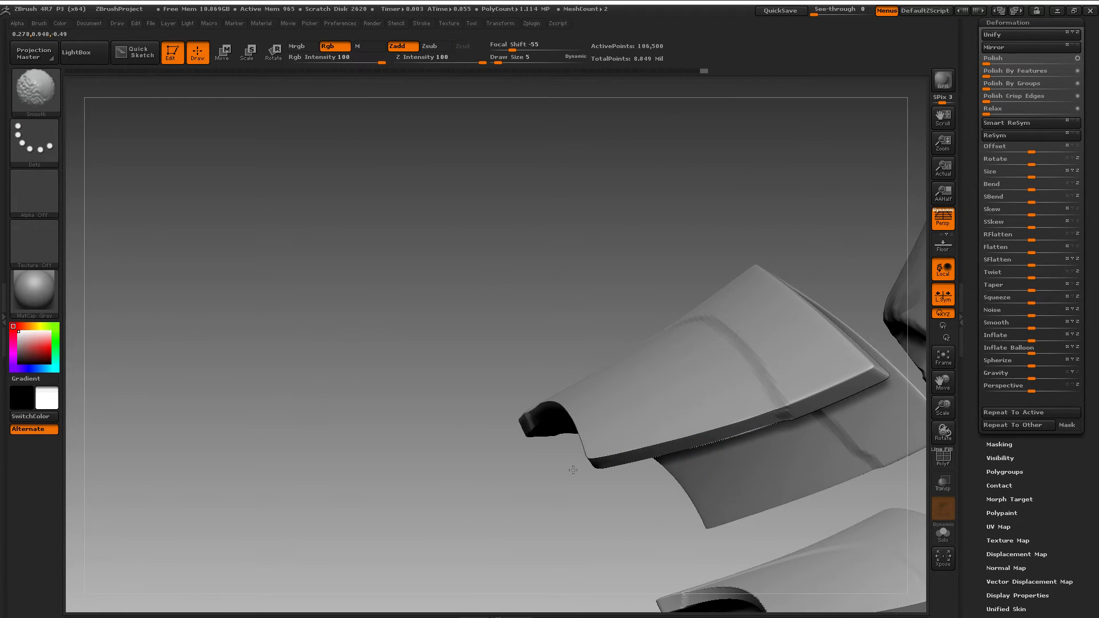
{"action": "left_click_drag", "start_coordinate": [573, 469], "coordinate": [762, 456]}
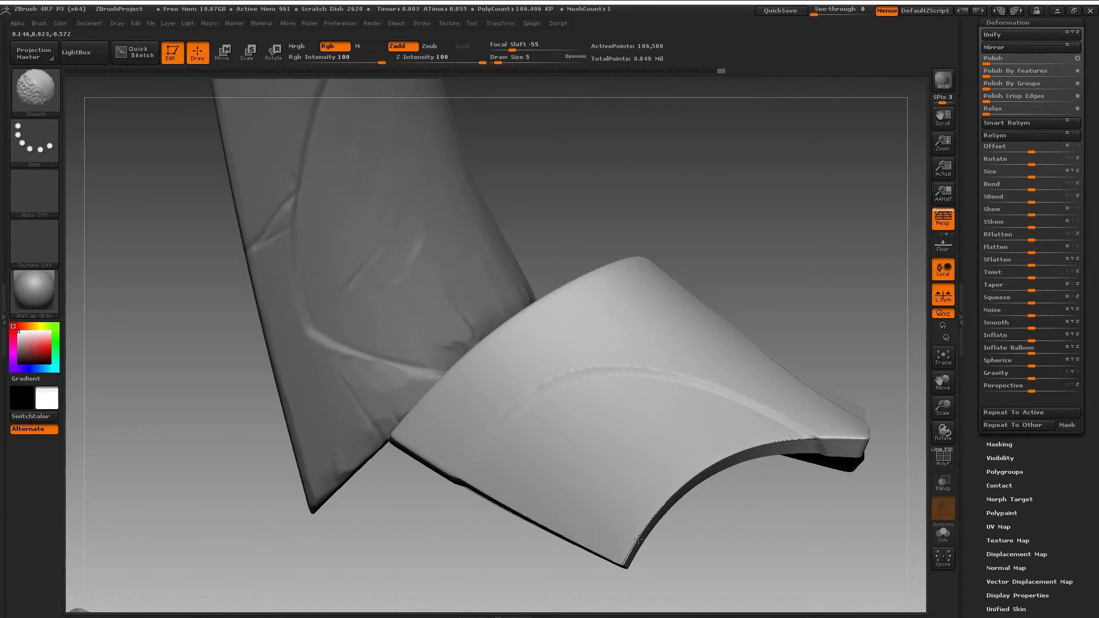
{"action": "left_click_drag", "start_coordinate": [637, 558], "coordinate": [739, 527]}
{"action": "left_click_drag", "start_coordinate": [830, 338], "coordinate": [743, 453]}
{"action": "mouse_move", "coordinate": [790, 487]}
{"action": "left_mouse_down"}
{"action": "mouse_move", "coordinate": [785, 461]}
{"action": "mouse_move", "coordinate": [829, 437]}
{"action": "mouse_move", "coordinate": [811, 424]}
{"action": "left_mouse_up"}
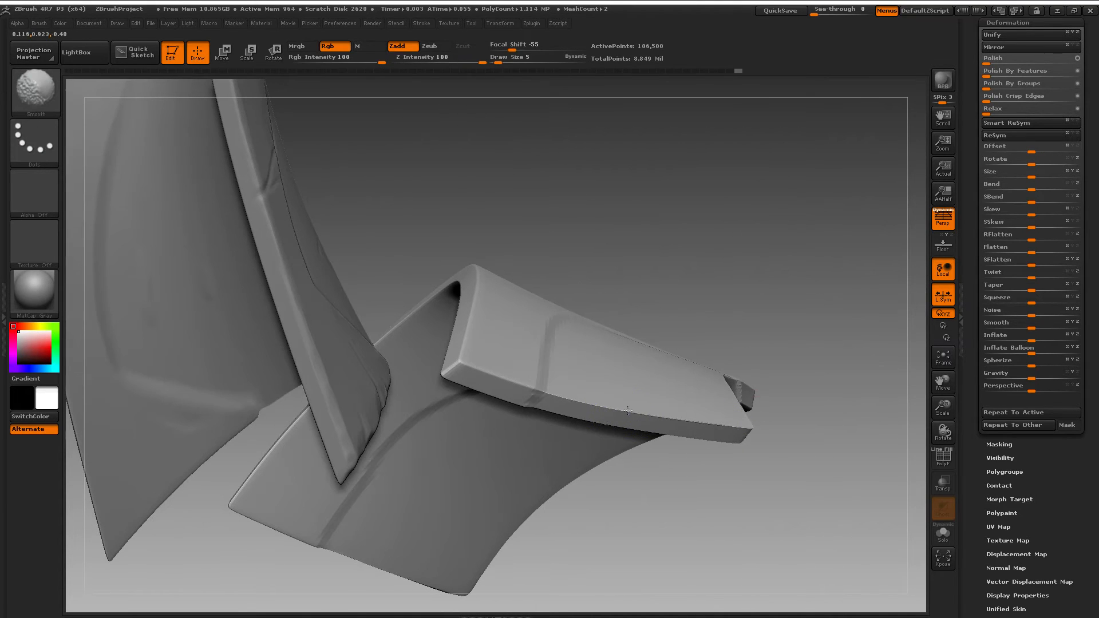
{"action": "mouse_move", "coordinate": [785, 481]}
{"action": "left_mouse_down"}
{"action": "mouse_move", "coordinate": [776, 449]}
{"action": "mouse_move", "coordinate": [670, 510]}
{"action": "mouse_move", "coordinate": [730, 551]}
{"action": "mouse_move", "coordinate": [694, 499]}
{"action": "left_mouse_up"}
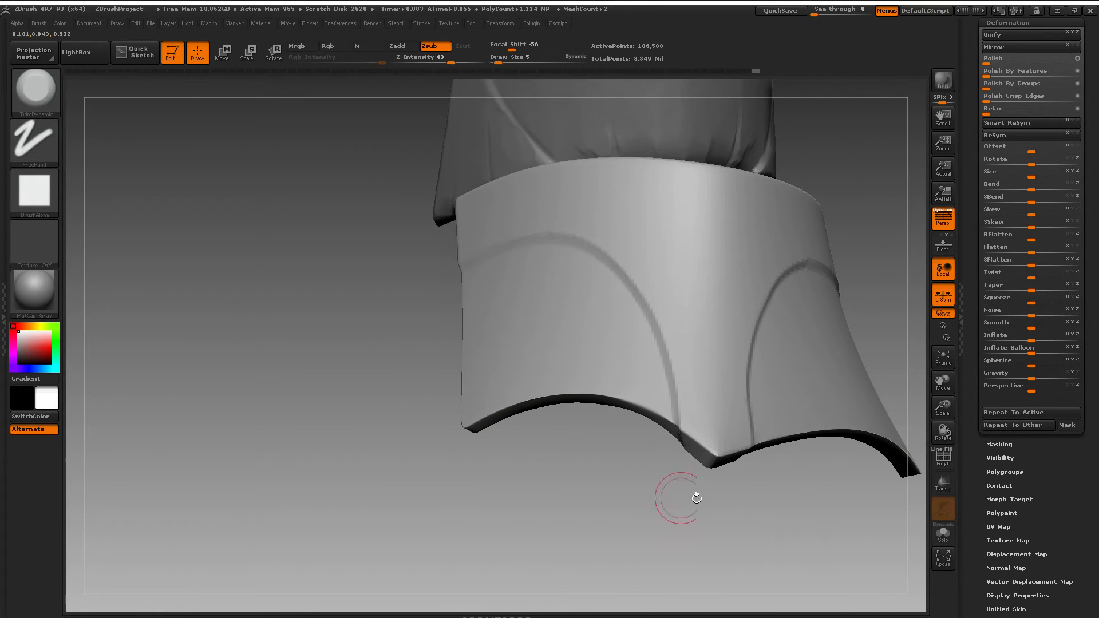
Smooth the lower edges beside the foot guard's front point and undo the last stroke.
{"action": "left_click_drag", "start_coordinate": [945, 387], "coordinate": [943, 350]}
{"action": "mouse_move", "coordinate": [825, 412]}
{"action": "left_mouse_down"}
{"action": "mouse_move", "coordinate": [782, 496]}
{"action": "mouse_move", "coordinate": [820, 477]}
{"action": "mouse_move", "coordinate": [748, 410]}
{"action": "left_mouse_up"}
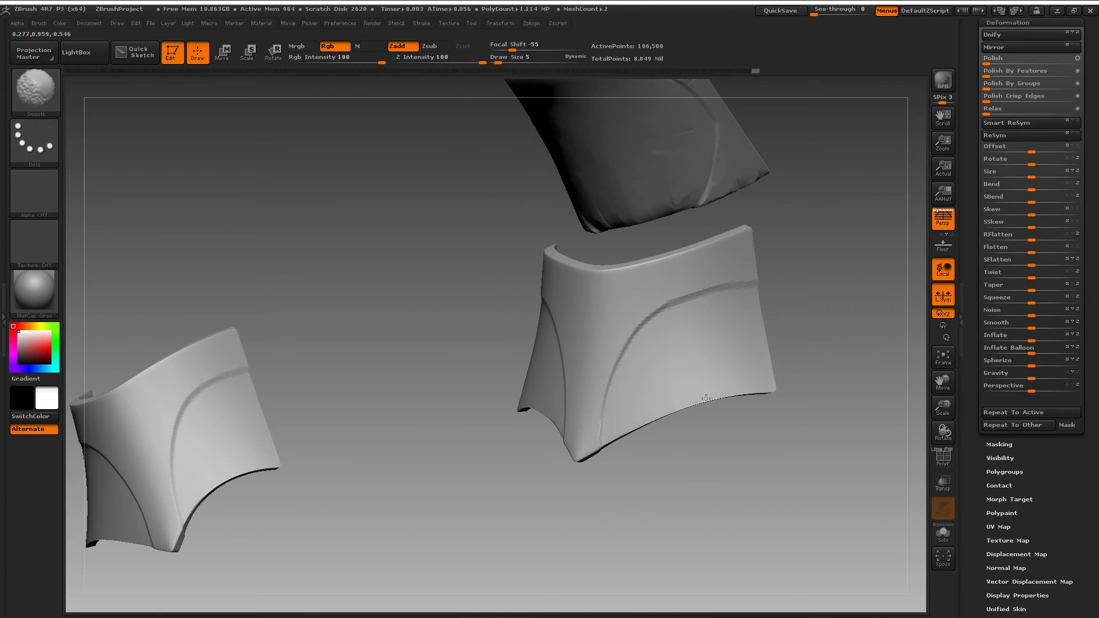
{"action": "left_click_drag", "start_coordinate": [744, 479], "coordinate": [672, 372]}
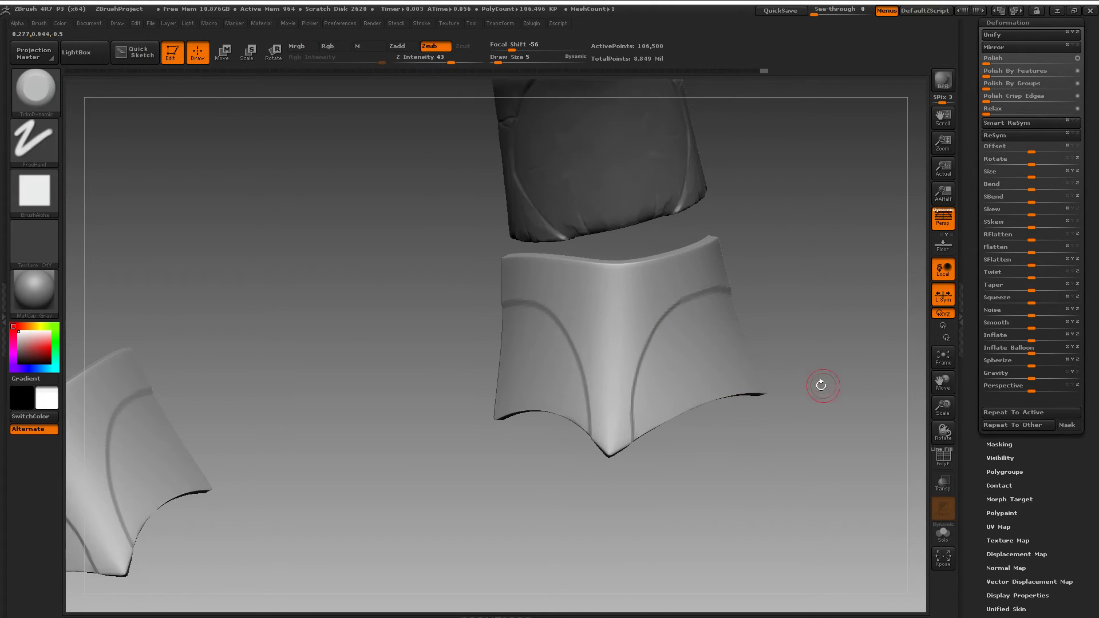
{"action": "mouse_move", "coordinate": [821, 385]}
{"action": "left_mouse_down"}
{"action": "mouse_move", "coordinate": [748, 383]}
{"action": "mouse_move", "coordinate": [836, 356]}
{"action": "left_mouse_up"}
{"action": "mouse_move", "coordinate": [827, 312]}
{"action": "left_mouse_down", "text": "alt"}
{"action": "mouse_move", "coordinate": [778, 500]}
{"action": "mouse_move", "coordinate": [789, 323]}
{"action": "mouse_move", "coordinate": [812, 395]}
{"action": "mouse_move", "coordinate": [802, 338]}
{"action": "mouse_move", "coordinate": [818, 382]}
{"action": "mouse_move", "coordinate": [710, 341]}
{"action": "mouse_move", "coordinate": [748, 397]}
{"action": "left_mouse_up", "text": "alt"}
{"action": "left_click_drag", "start_coordinate": [799, 470], "coordinate": [822, 430]}
{"action": "key", "text": "ctrl+z"}
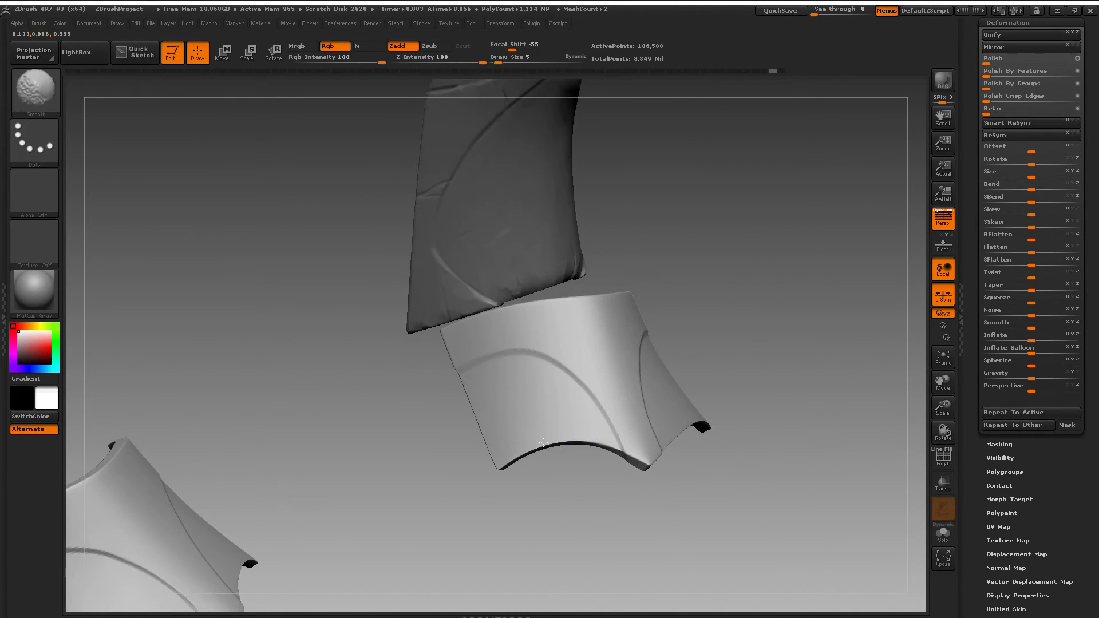
{"action": "mouse_move", "coordinate": [711, 508]}
{"action": "left_mouse_down"}
{"action": "mouse_move", "coordinate": [731, 501]}
{"action": "mouse_move", "coordinate": [782, 517]}
{"action": "mouse_move", "coordinate": [903, 415]}
{"action": "mouse_move", "coordinate": [680, 448]}
{"action": "mouse_move", "coordinate": [662, 481]}
{"action": "left_mouse_up"}
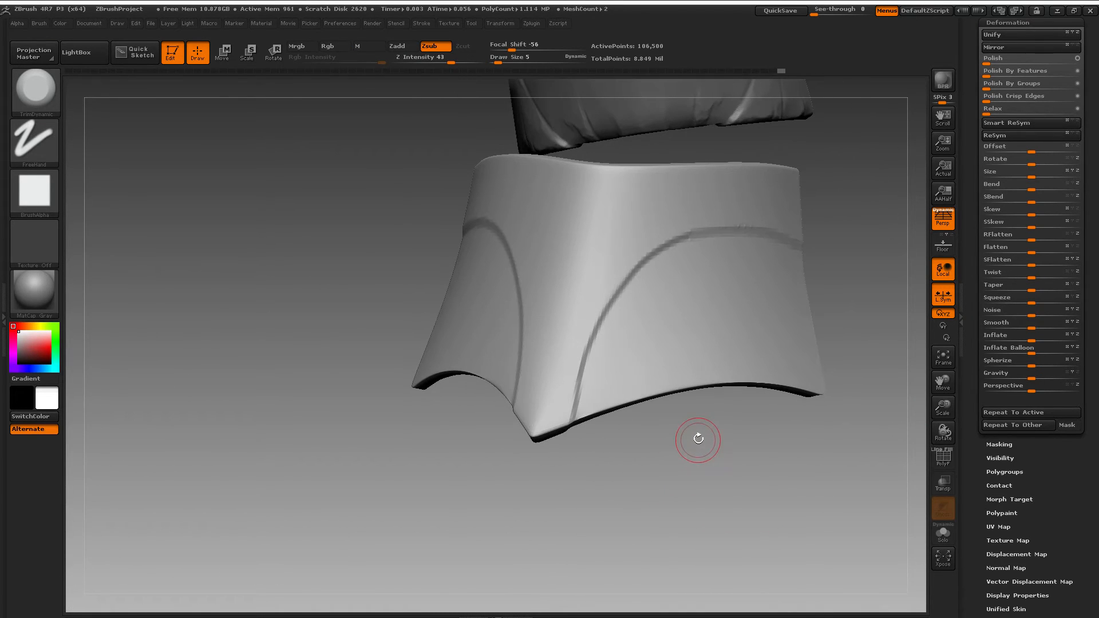
Subdivide the foot guards once and carve along the curved side border with the Orb_Cracks brush.
{"action": "key", "text": "ctrl+d"}
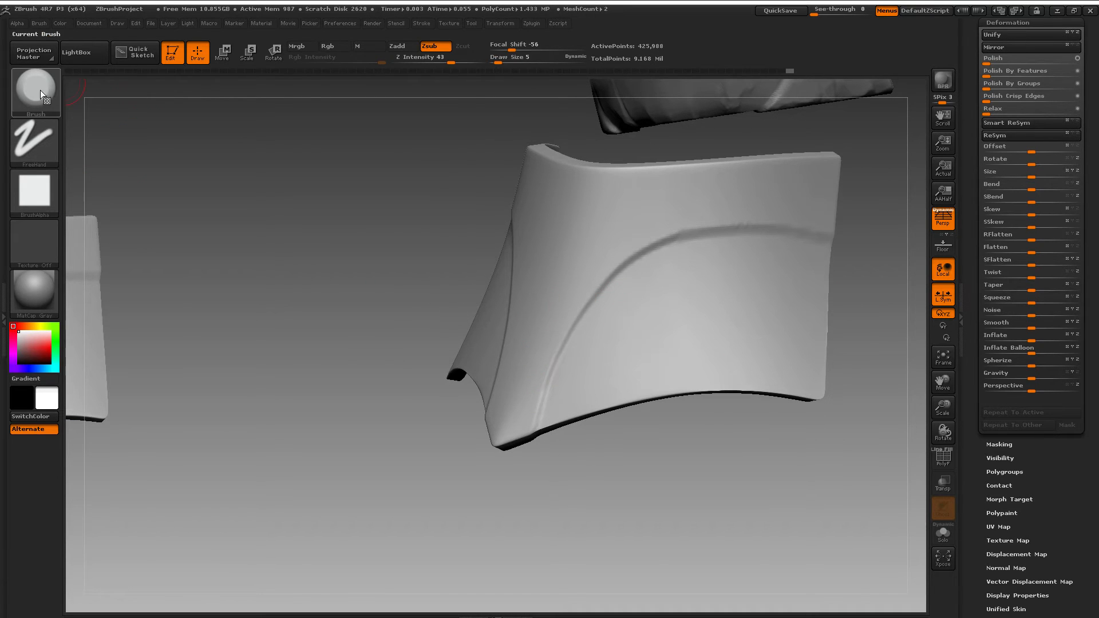
{"action": "left_click", "coordinate": [34, 89]}
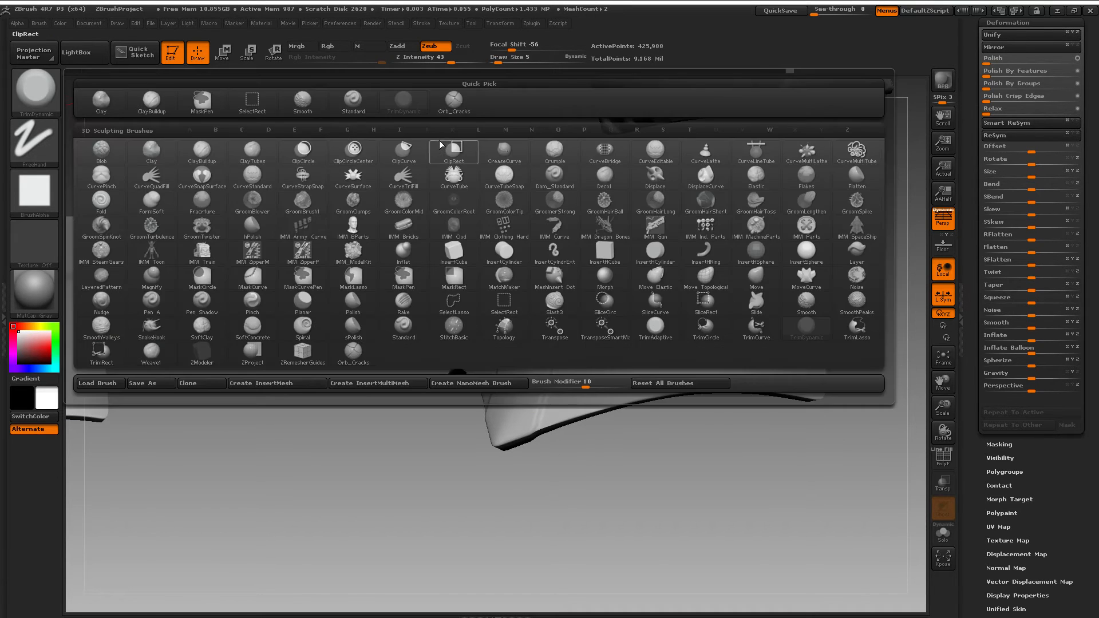
{"action": "left_click", "coordinate": [454, 99]}
{"action": "left_click_drag", "start_coordinate": [642, 201], "coordinate": [595, 249]}
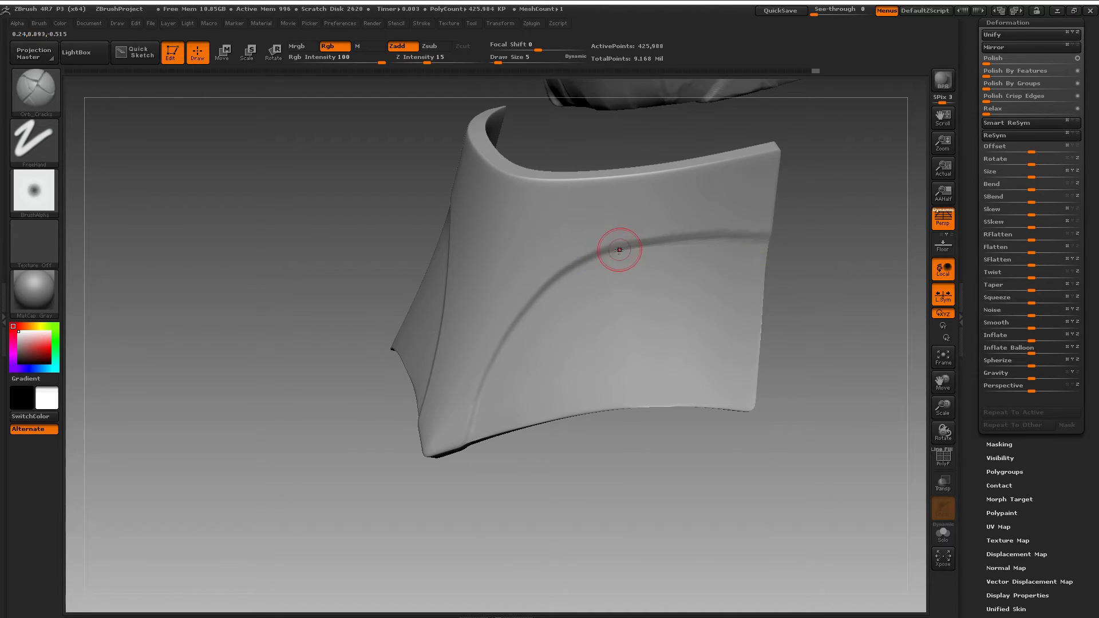
Try carving a short diagonal crack across the foot guard's side area, and undo it.
{"action": "mouse_move", "coordinate": [792, 280]}
{"action": "left_mouse_down"}
{"action": "mouse_move", "coordinate": [811, 269]}
{"action": "mouse_move", "coordinate": [793, 265]}
{"action": "left_mouse_up"}
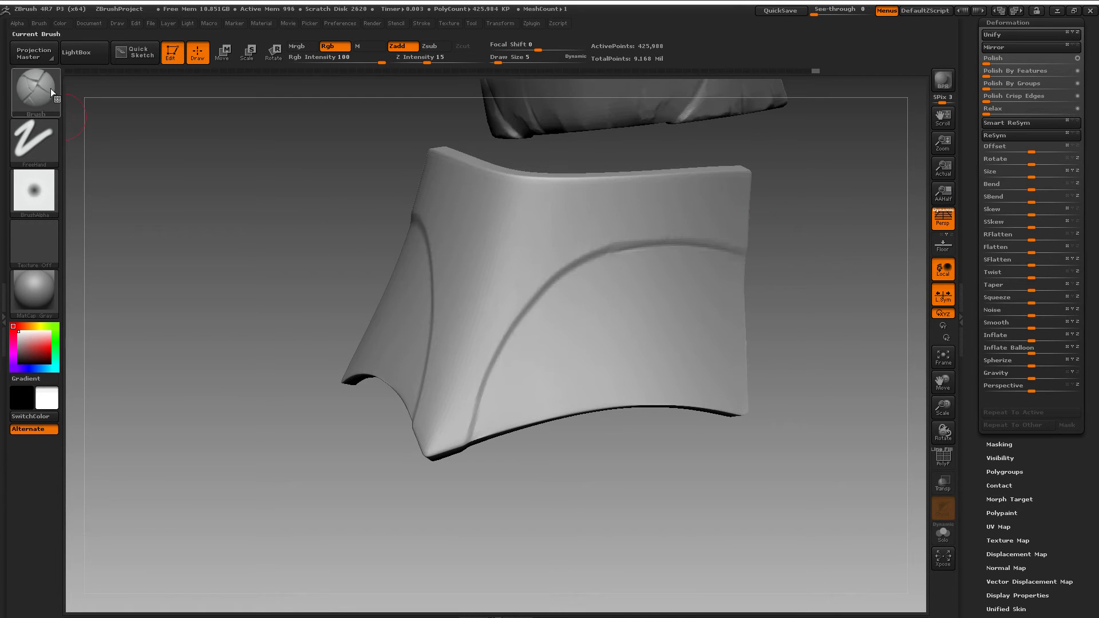
{"action": "mouse_move", "coordinate": [728, 413]}
{"action": "left_mouse_down"}
{"action": "mouse_move", "coordinate": [589, 363]}
{"action": "mouse_move", "coordinate": [607, 318]}
{"action": "left_mouse_up"}
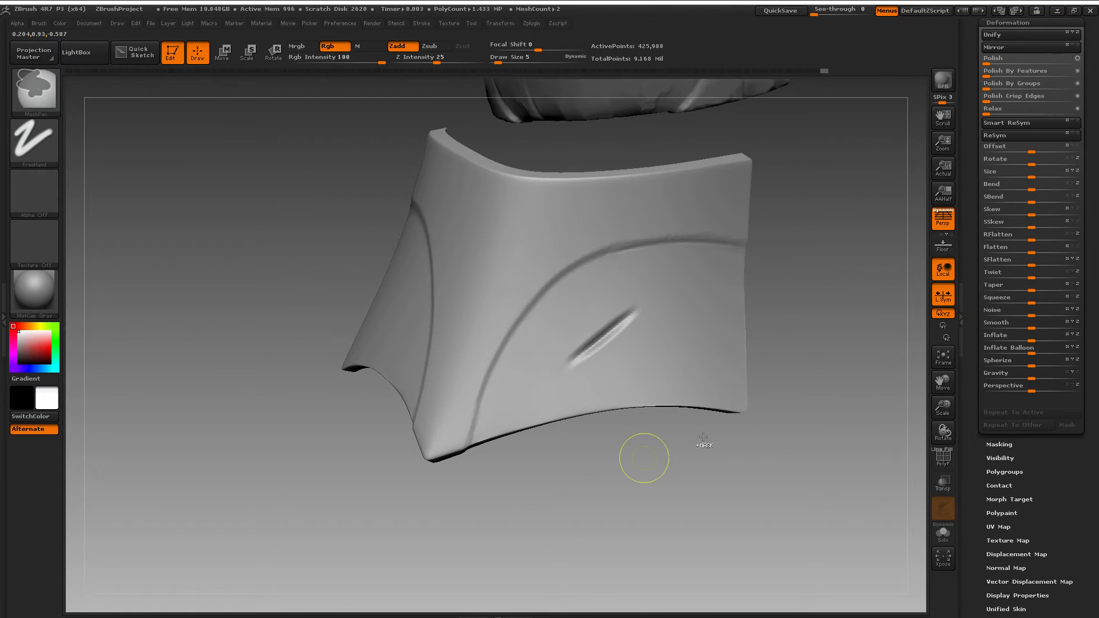
{"action": "key", "text": "ctrl+z"}
Deepen the curved borders on both sides of the foot guards out to their edges with the Orb_Cracks brush.
{"action": "left_click_drag", "start_coordinate": [837, 353], "coordinate": [836, 353]}
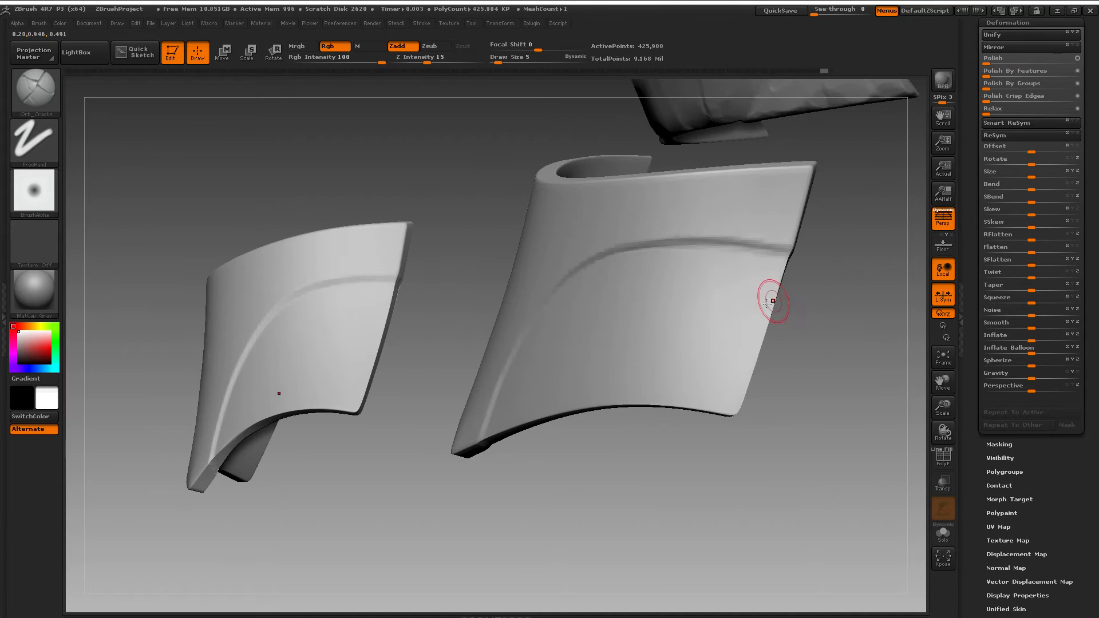
{"action": "left_click_drag", "start_coordinate": [798, 260], "coordinate": [775, 297]}
{"action": "left_click_drag", "start_coordinate": [844, 286], "coordinate": [527, 238]}
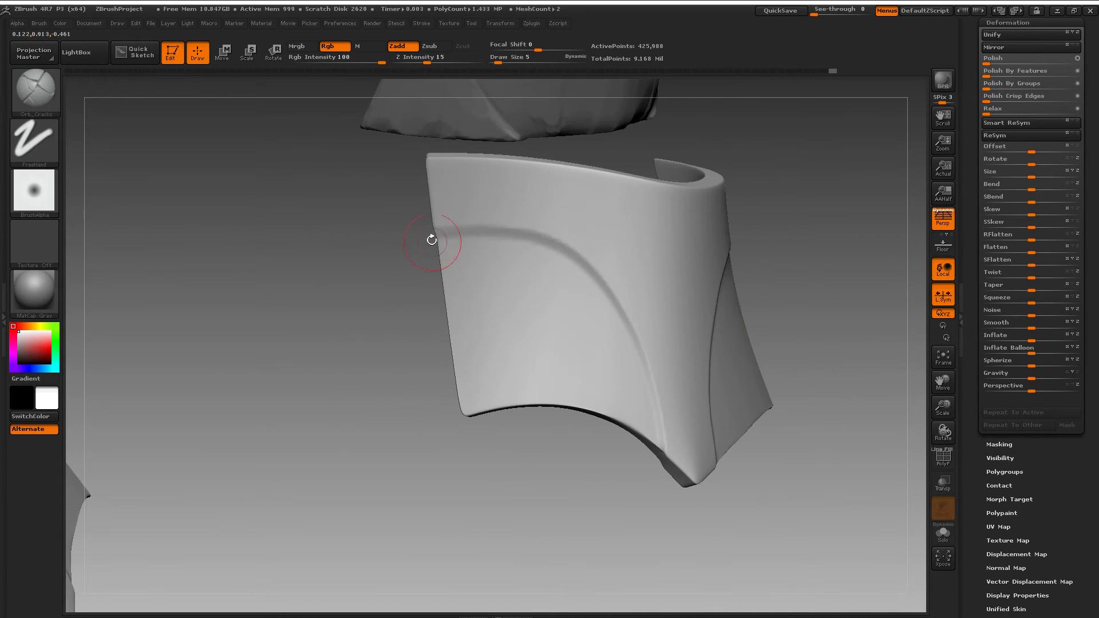
{"action": "mouse_move", "coordinate": [435, 239]}
{"action": "left_mouse_down"}
{"action": "mouse_move", "coordinate": [589, 265]}
{"action": "mouse_move", "coordinate": [577, 265]}
{"action": "left_mouse_up"}
{"action": "mouse_move", "coordinate": [668, 282]}
{"action": "left_mouse_down"}
{"action": "mouse_move", "coordinate": [658, 448]}
{"action": "mouse_move", "coordinate": [647, 406]}
{"action": "mouse_move", "coordinate": [638, 487]}
{"action": "left_mouse_up"}
{"action": "left_click", "coordinate": [658, 393], "text": "alt"}
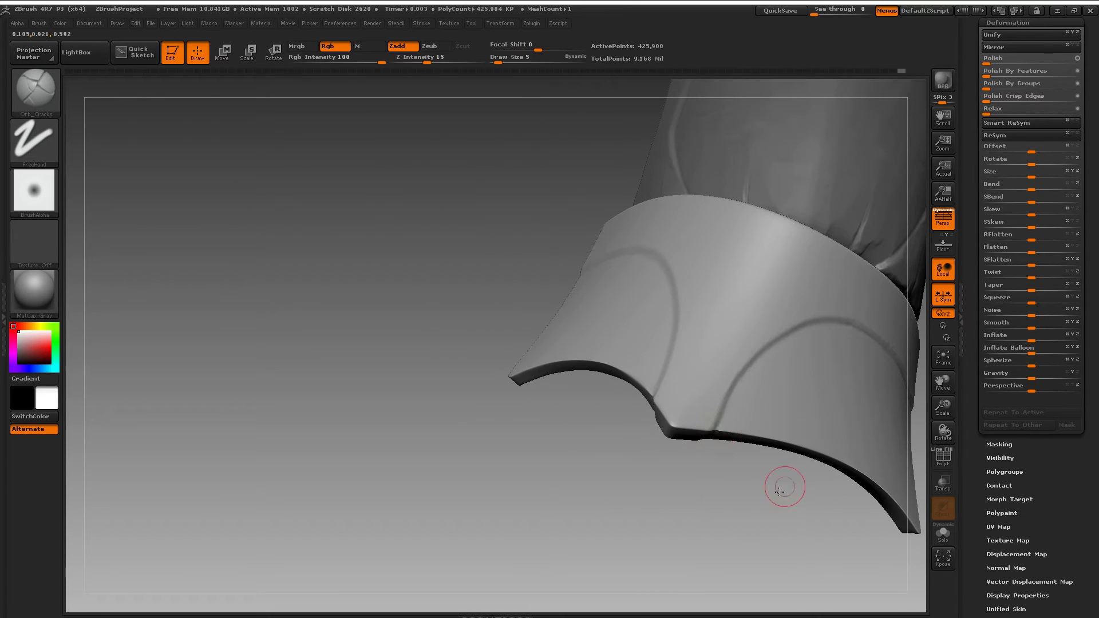
{"action": "left_click_drag", "start_coordinate": [779, 491], "coordinate": [591, 454]}
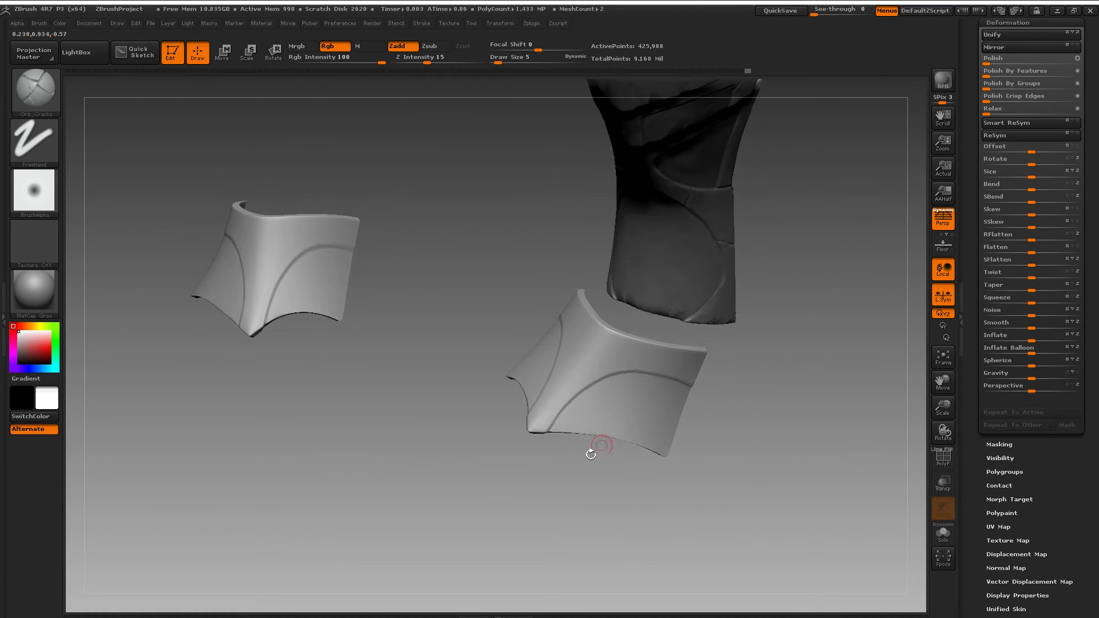
Trim the foot guard's lower rear corner with the TrimDynamic brush at a draw size of 7.
{"action": "mouse_move", "coordinate": [694, 459]}
{"action": "left_mouse_down"}
{"action": "mouse_move", "coordinate": [732, 477]}
{"action": "mouse_move", "coordinate": [701, 428]}
{"action": "mouse_move", "coordinate": [721, 433]}
{"action": "left_mouse_up"}
{"action": "key", "text": "b"}
{"action": "key", "text": "t"}
{"action": "key", "text": "d"}
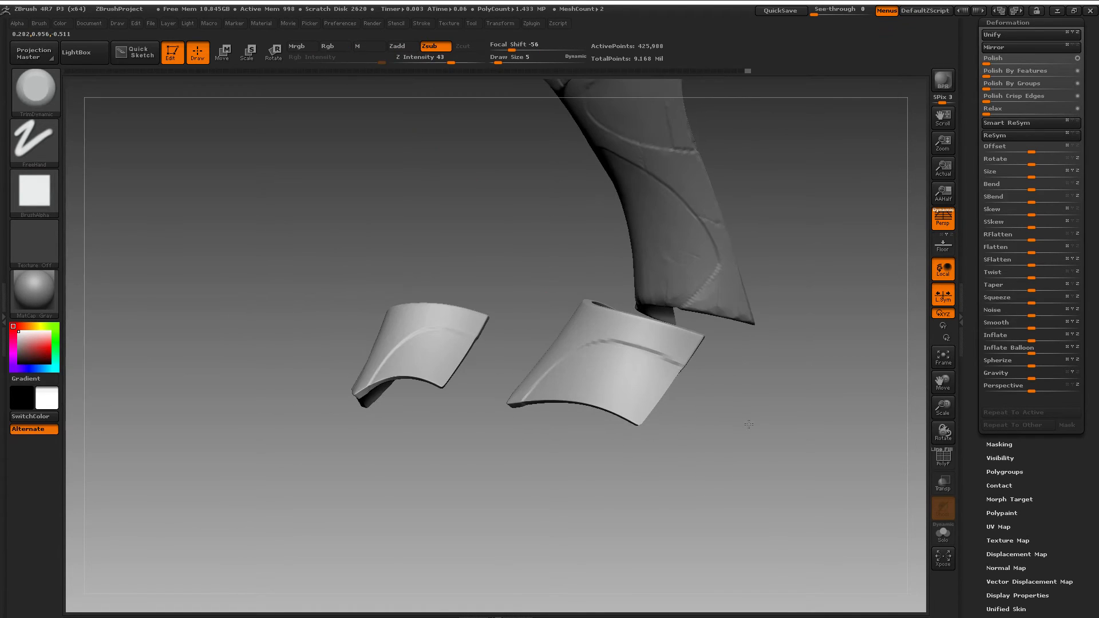
{"action": "left_click_drag", "start_coordinate": [920, 418], "coordinate": [736, 388]}
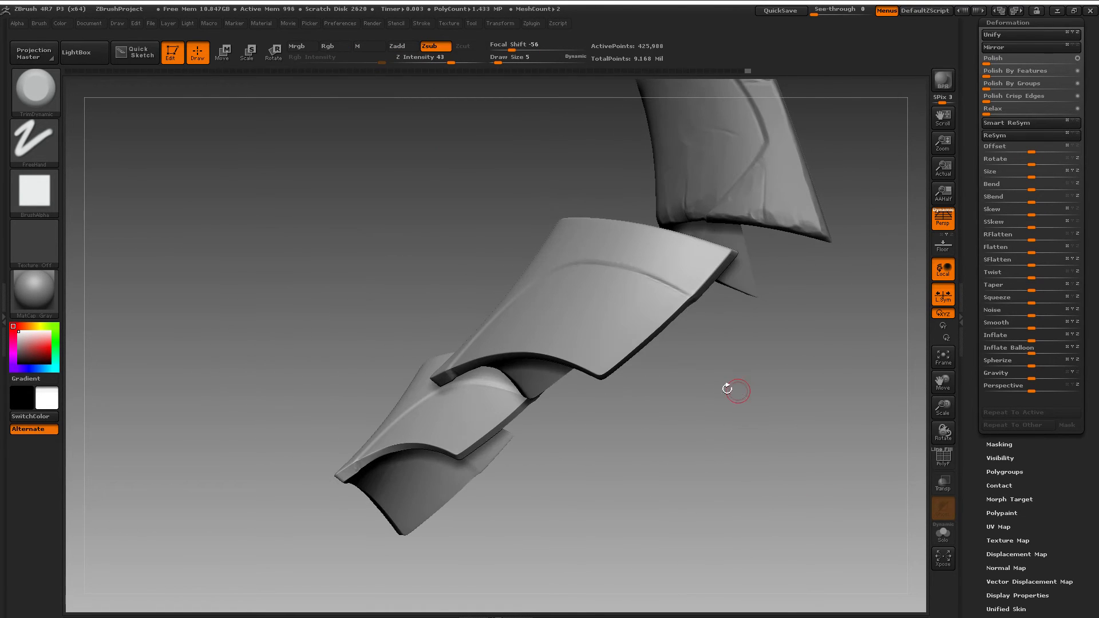
{"action": "left_click_drag", "start_coordinate": [666, 403], "coordinate": [945, 433], "text": "alt"}
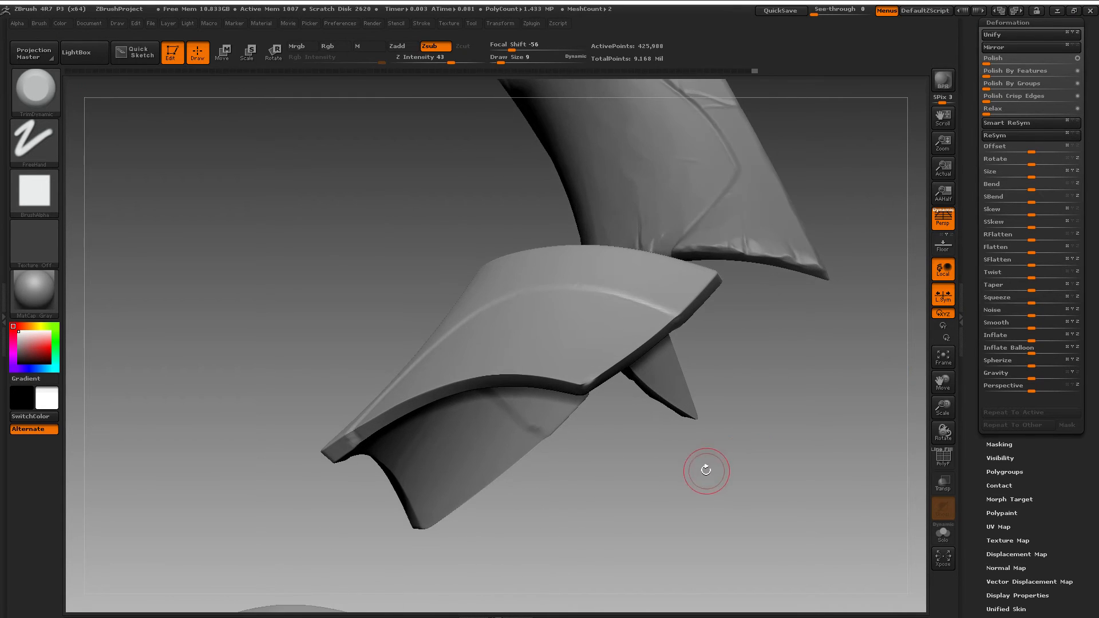
{"action": "left_click_drag", "start_coordinate": [707, 470], "coordinate": [608, 445]}
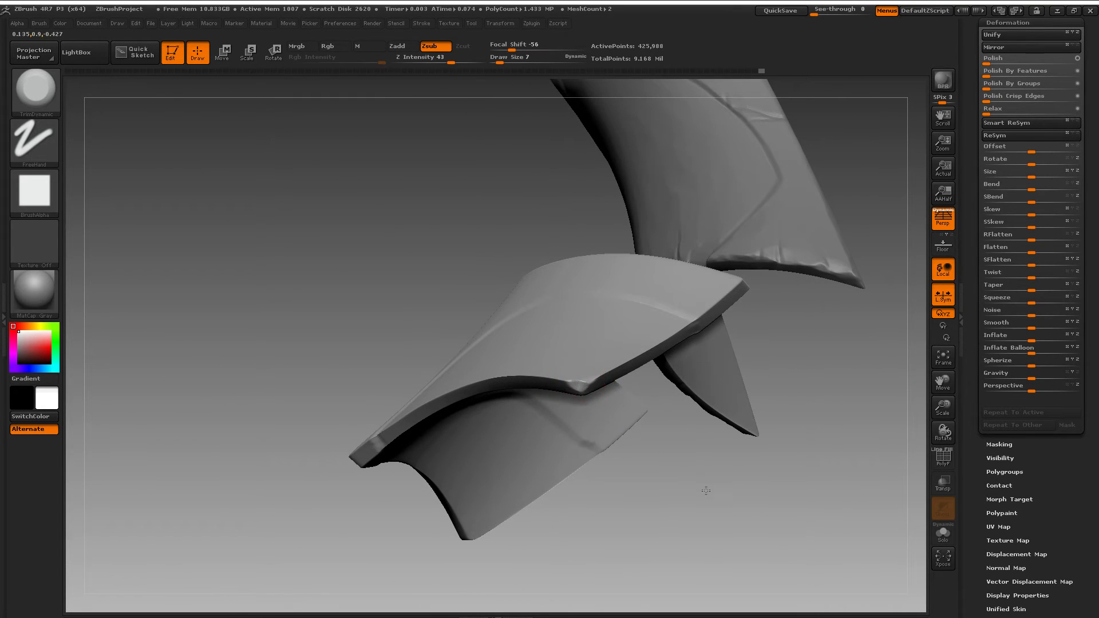
Chip the foot guard's rear edge and lower rear corner with the TrimDynamic brush at a draw size of 5.
{"action": "left_click_drag", "start_coordinate": [706, 490], "coordinate": [611, 390]}
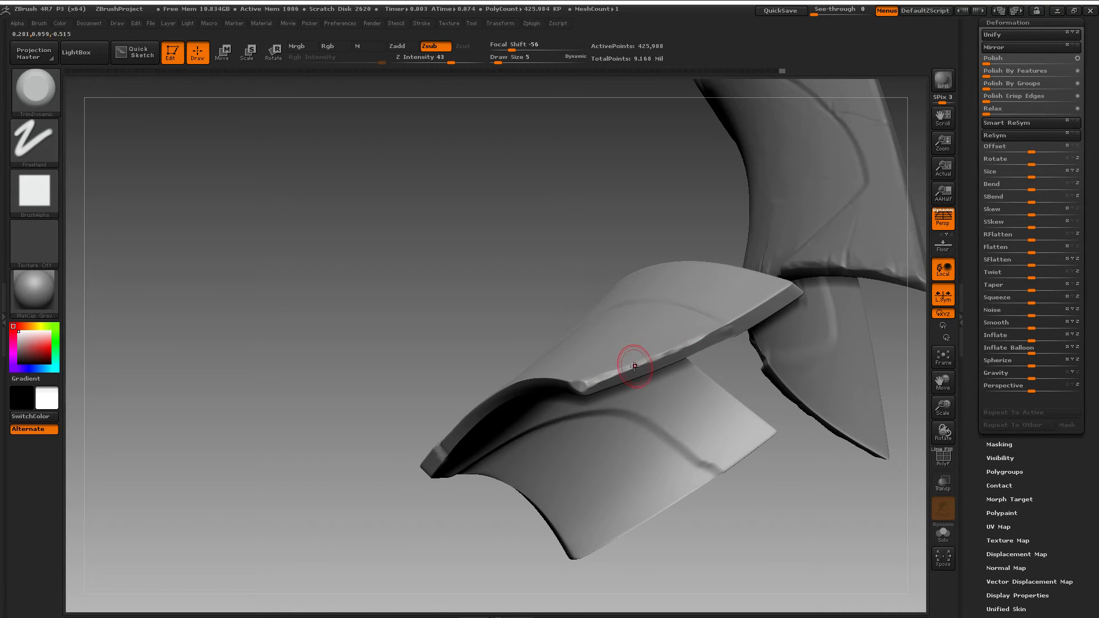
{"action": "left_click_drag", "start_coordinate": [734, 490], "coordinate": [686, 444]}
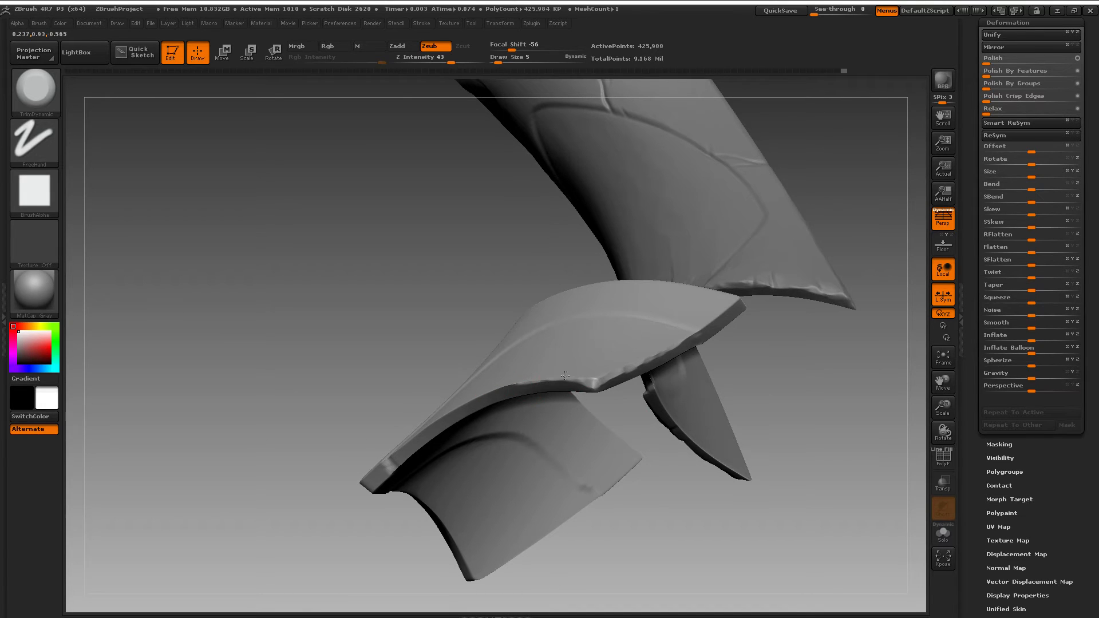
{"action": "left_click_drag", "start_coordinate": [672, 567], "coordinate": [571, 393]}
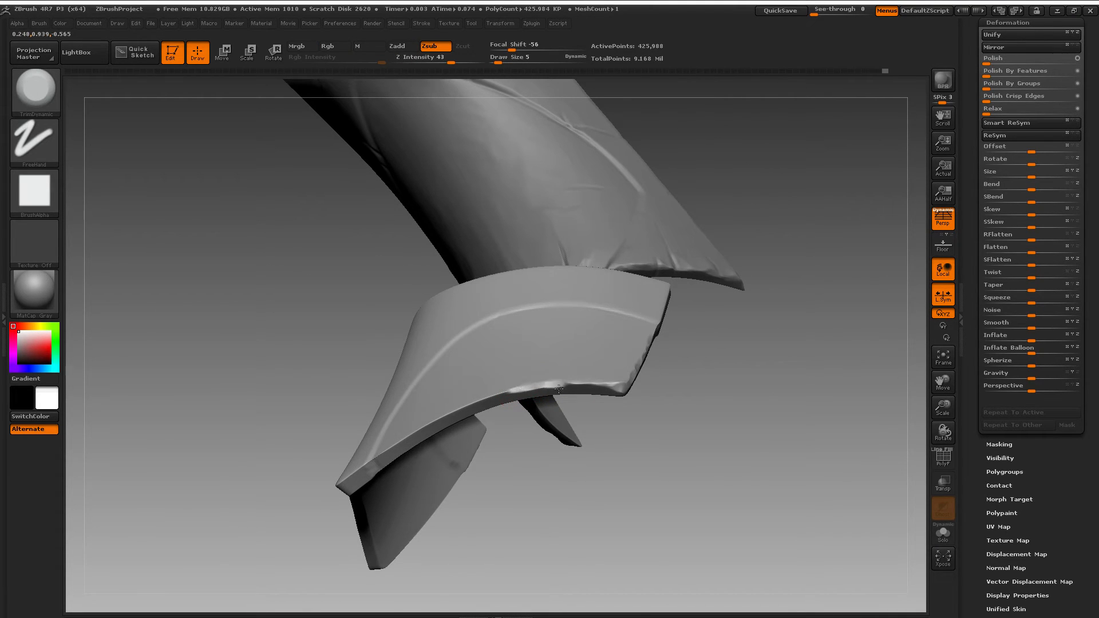
{"action": "mouse_move", "coordinate": [735, 461]}
{"action": "left_mouse_down"}
{"action": "mouse_move", "coordinate": [661, 421]}
{"action": "mouse_move", "coordinate": [720, 399]}
{"action": "left_mouse_up"}
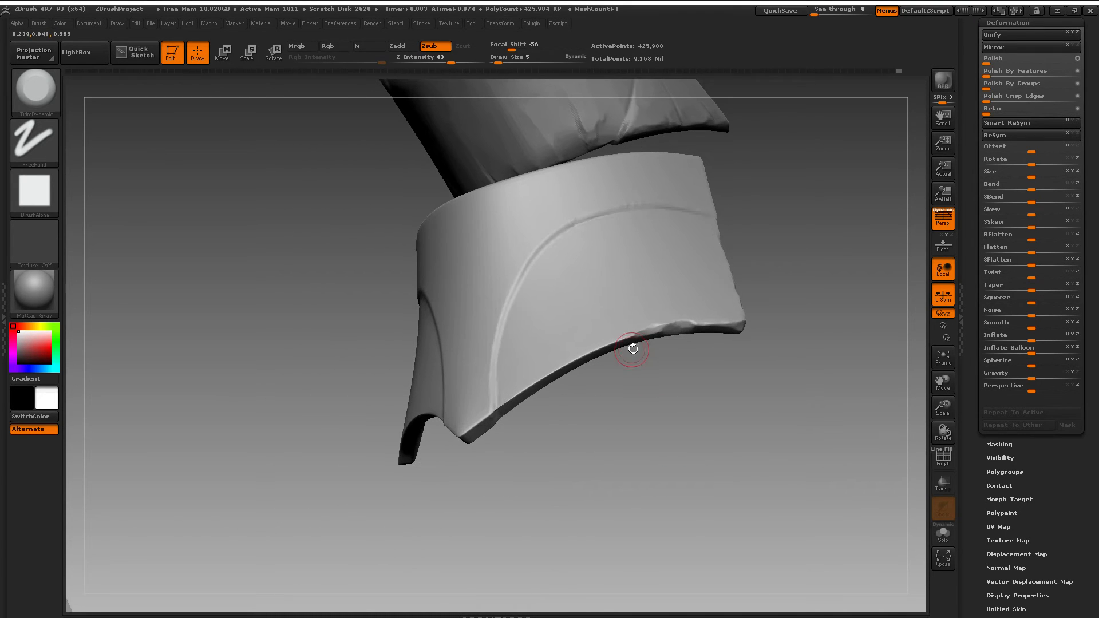
Extend the chipped wear along the same side's lower edge up to the pointed front tip.
{"action": "left_click_drag", "start_coordinate": [638, 336], "coordinate": [607, 345]}
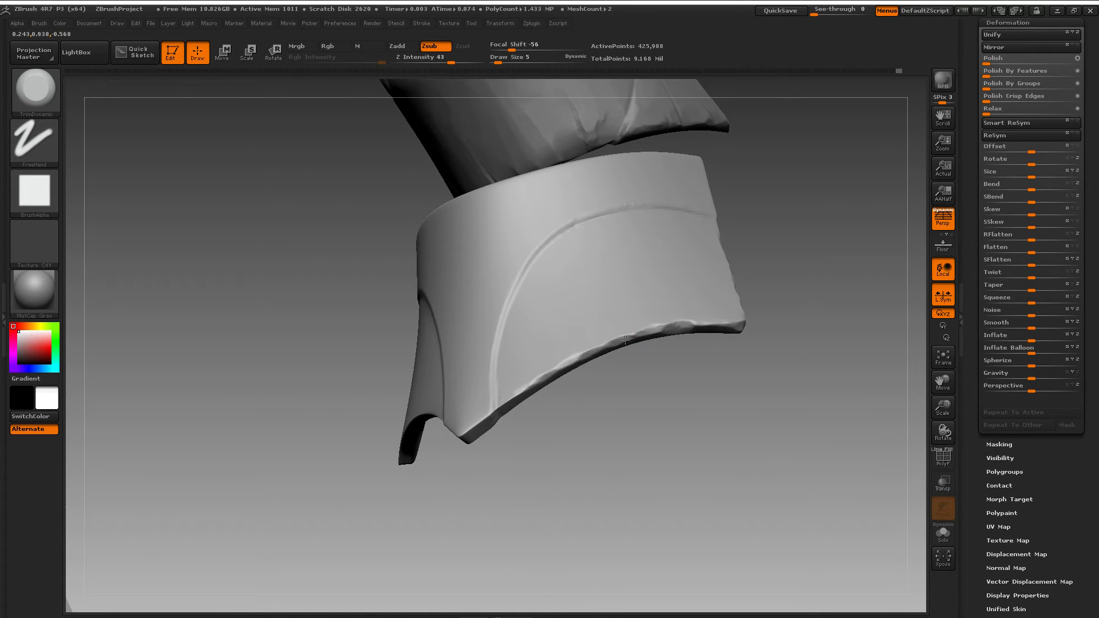
{"action": "left_click_drag", "start_coordinate": [578, 458], "coordinate": [636, 452]}
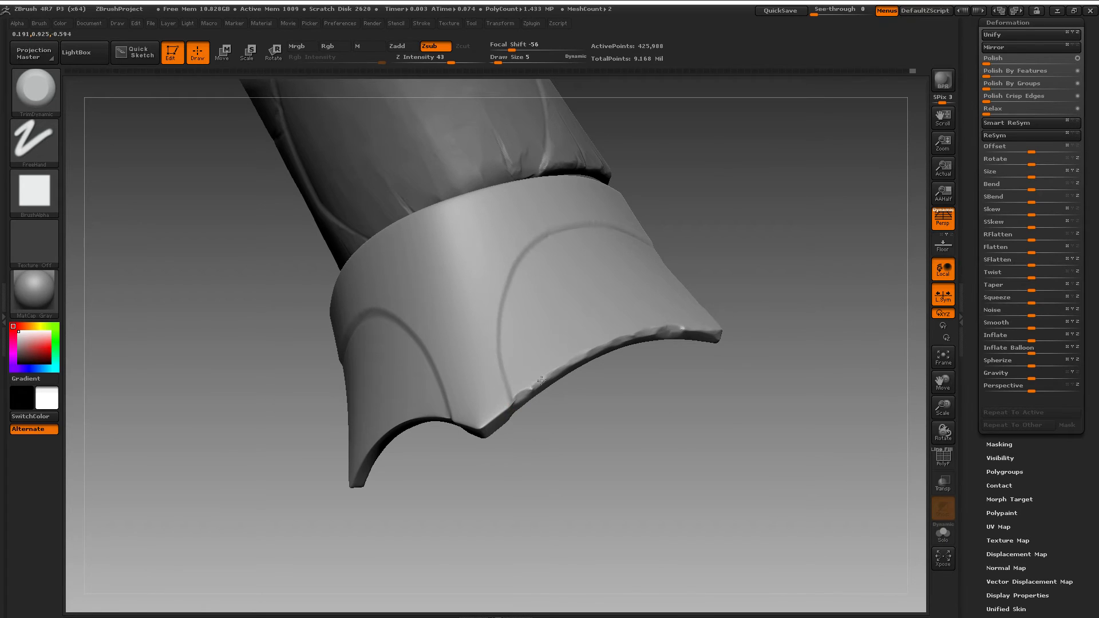
{"action": "mouse_move", "coordinate": [611, 384]}
{"action": "left_mouse_down"}
{"action": "mouse_move", "coordinate": [558, 371]}
{"action": "mouse_move", "coordinate": [517, 398]}
{"action": "mouse_move", "coordinate": [522, 389]}
{"action": "left_mouse_up"}
{"action": "left_click_drag", "start_coordinate": [556, 414], "coordinate": [627, 423]}
{"action": "left_click_drag", "start_coordinate": [500, 397], "coordinate": [497, 413], "text": "shift"}
{"action": "left_click_drag", "start_coordinate": [608, 478], "coordinate": [552, 467]}
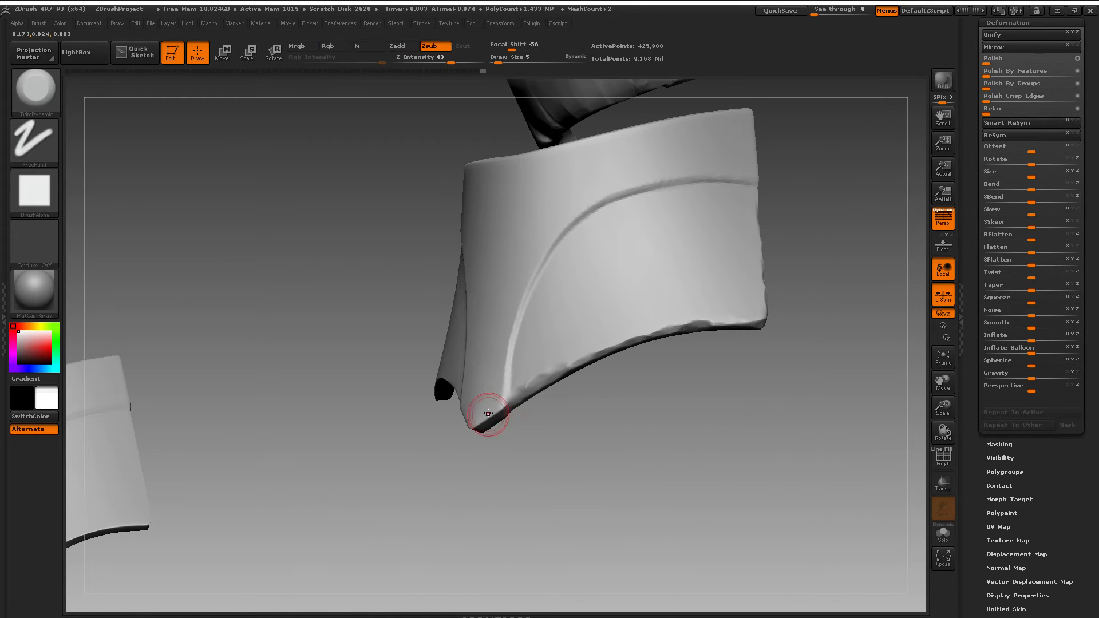
Chip the lower edge on the opposite side of the foot guard, cutting a larger notch midway along it.
{"action": "mouse_move", "coordinate": [591, 432]}
{"action": "left_mouse_down"}
{"action": "mouse_move", "coordinate": [447, 411]}
{"action": "mouse_move", "coordinate": [435, 394]}
{"action": "mouse_move", "coordinate": [373, 376]}
{"action": "left_mouse_up"}
{"action": "left_click_drag", "start_coordinate": [668, 460], "coordinate": [839, 442], "text": "alt"}
{"action": "mouse_move", "coordinate": [946, 407]}
{"action": "left_mouse_down"}
{"action": "mouse_move", "coordinate": [949, 351]}
{"action": "mouse_move", "coordinate": [947, 405]}
{"action": "left_mouse_up"}
{"action": "left_click_drag", "start_coordinate": [519, 359], "coordinate": [461, 374]}
{"action": "left_click_drag", "start_coordinate": [485, 330], "coordinate": [480, 329]}
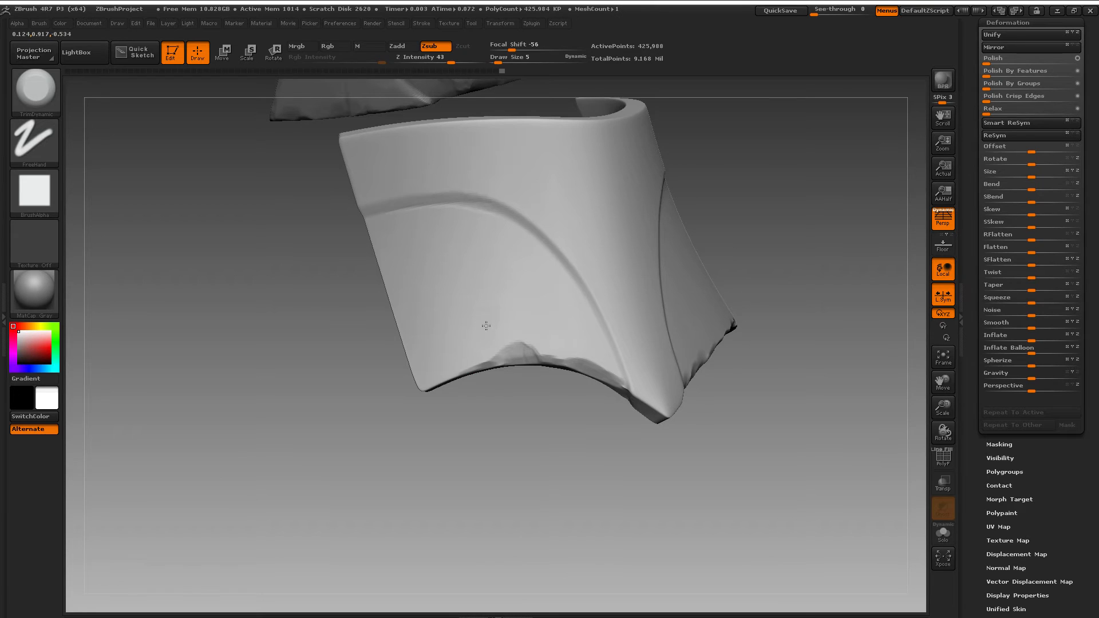
{"action": "left_click_drag", "start_coordinate": [556, 446], "coordinate": [638, 479]}
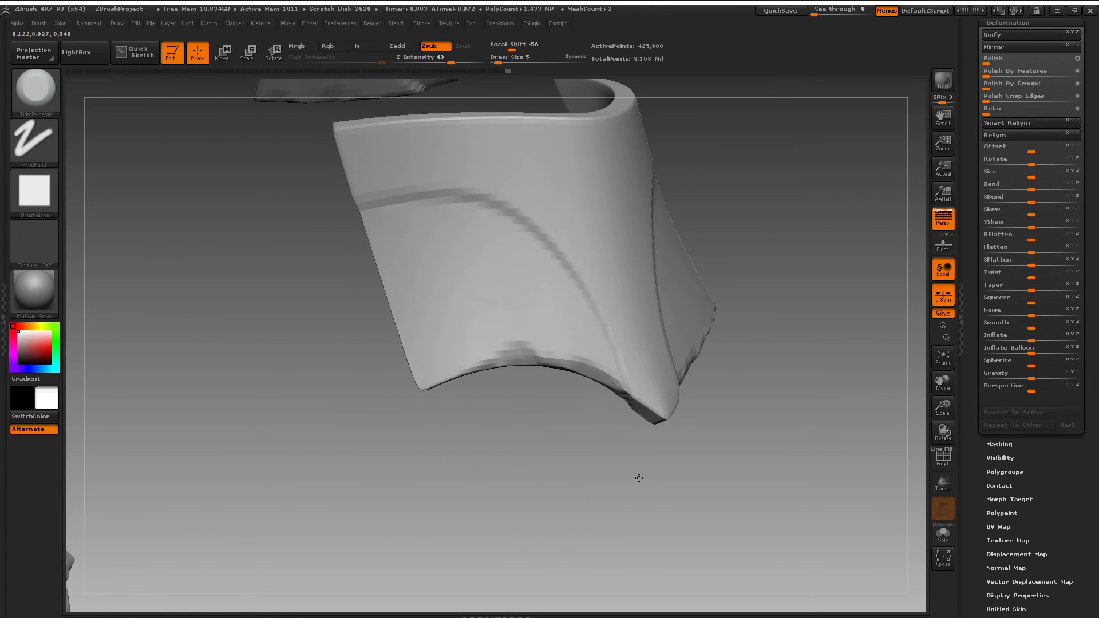
{"action": "left_click_drag", "start_coordinate": [941, 404], "coordinate": [939, 394]}
Flatten the side panels inside the curved borders into subtle uneven planes, using TrimDynamic draw sizes of 8 to 10.
{"action": "left_click_drag", "start_coordinate": [816, 413], "coordinate": [739, 407]}
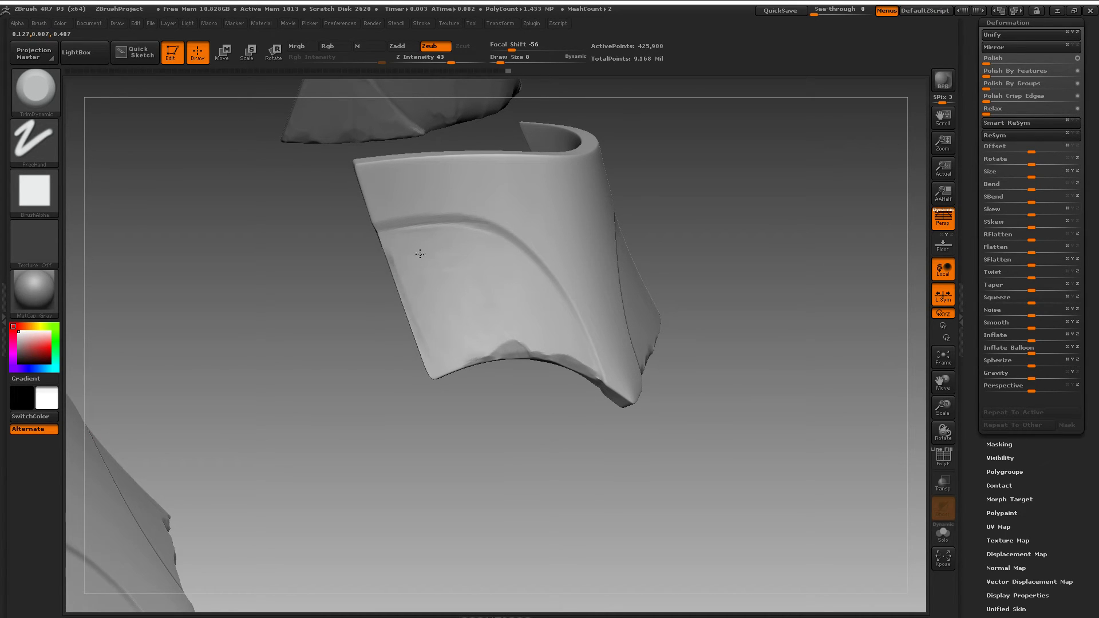
{"action": "left_click_drag", "start_coordinate": [790, 319], "coordinate": [633, 300]}
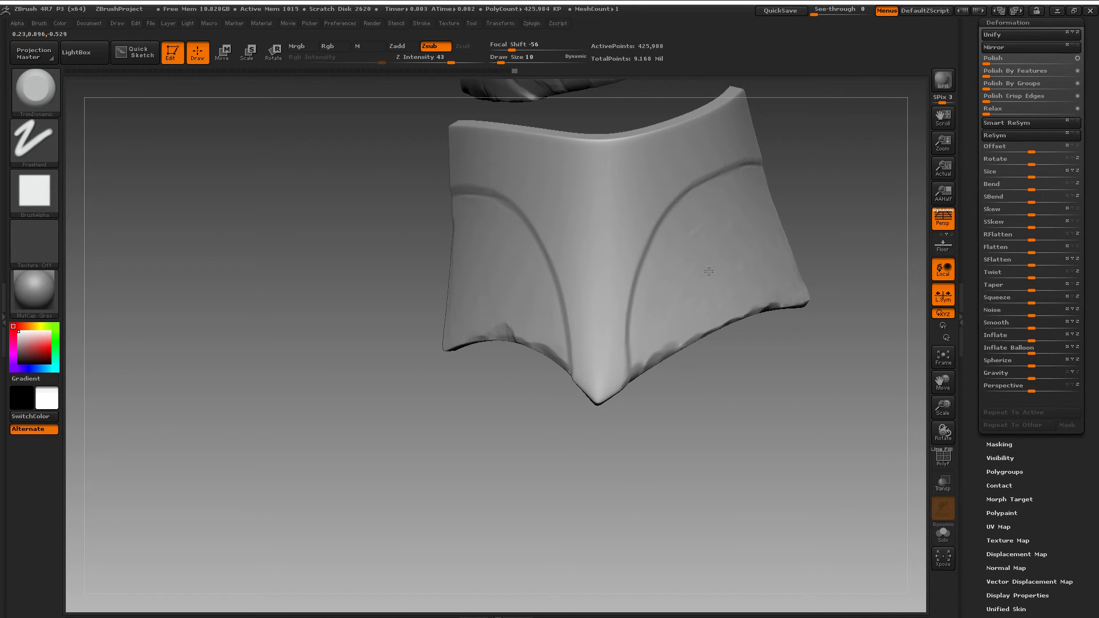
{"action": "mouse_move", "coordinate": [871, 373]}
{"action": "left_mouse_down"}
{"action": "mouse_move", "coordinate": [840, 366]}
{"action": "mouse_move", "coordinate": [821, 327]}
{"action": "left_mouse_up"}
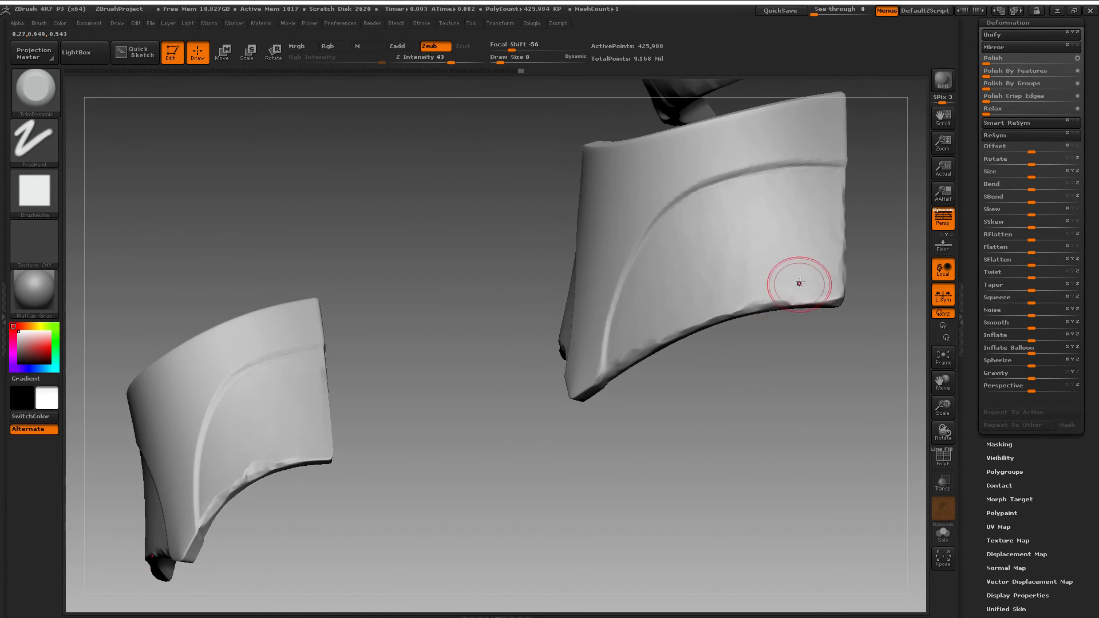
{"action": "left_click_drag", "start_coordinate": [800, 284], "coordinate": [810, 282]}
Trim the second side's lower rear corner at draw size 8 and nick the adjoining lower edge at draw size 4.
{"action": "mouse_move", "coordinate": [841, 349]}
{"action": "left_mouse_down"}
{"action": "mouse_move", "coordinate": [830, 387]}
{"action": "mouse_move", "coordinate": [754, 438]}
{"action": "mouse_move", "coordinate": [817, 415]}
{"action": "mouse_move", "coordinate": [825, 436]}
{"action": "mouse_move", "coordinate": [454, 523]}
{"action": "mouse_move", "coordinate": [404, 466]}
{"action": "left_mouse_up"}
{"action": "mouse_move", "coordinate": [674, 443]}
{"action": "left_mouse_down"}
{"action": "mouse_move", "coordinate": [655, 510]}
{"action": "mouse_move", "coordinate": [695, 437]}
{"action": "left_mouse_up"}
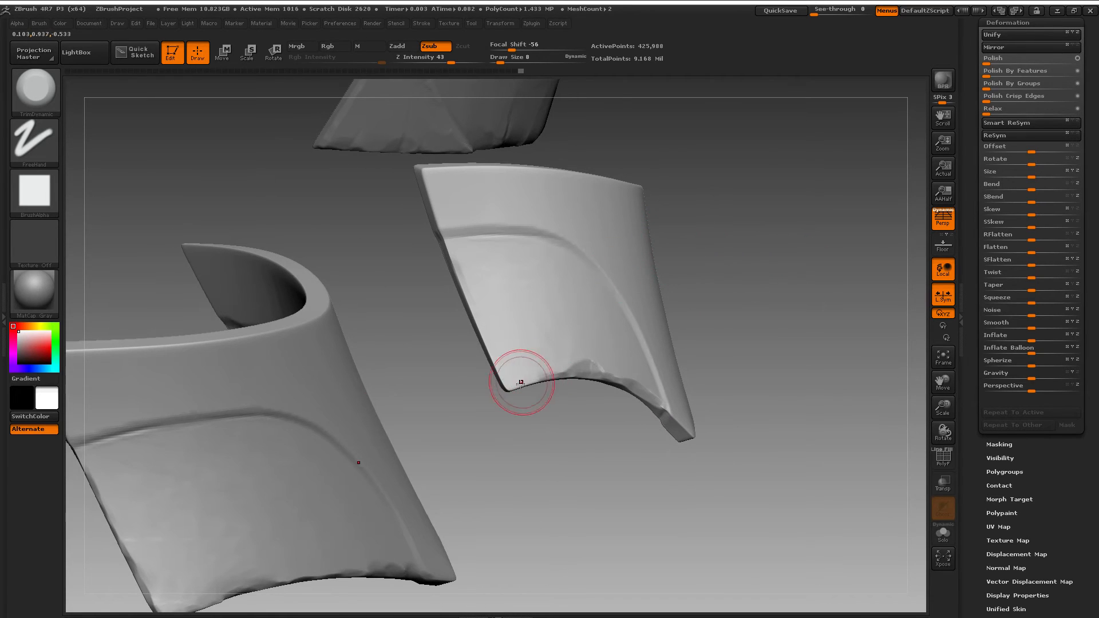
{"action": "left_click_drag", "start_coordinate": [522, 380], "coordinate": [456, 349]}
{"action": "left_click_drag", "start_coordinate": [504, 420], "coordinate": [503, 454]}
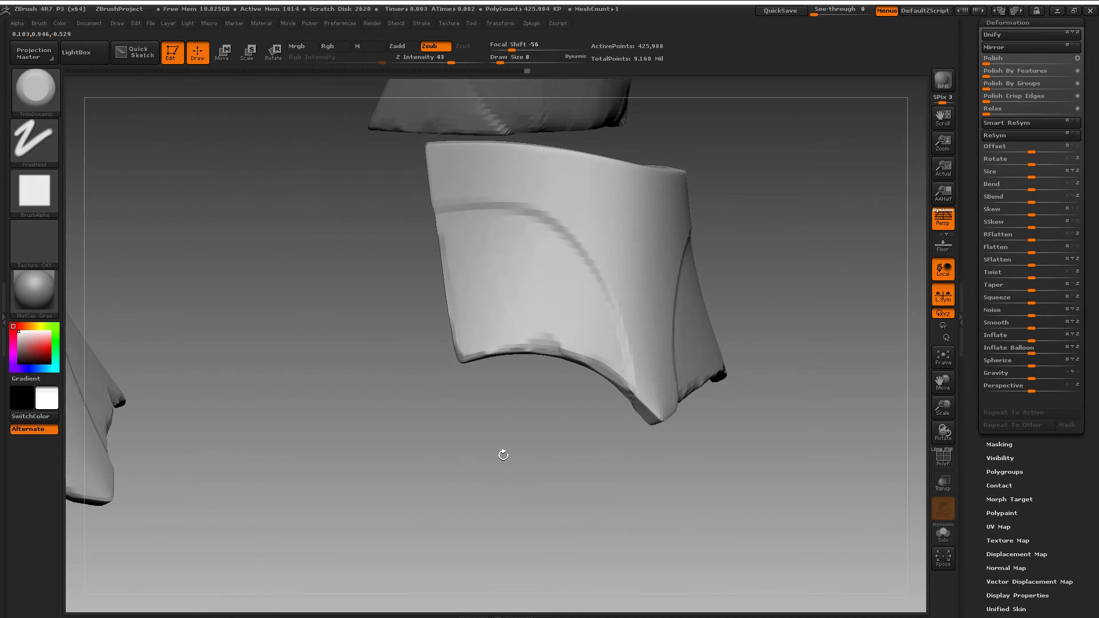
{"action": "left_click_drag", "start_coordinate": [510, 407], "coordinate": [487, 351]}
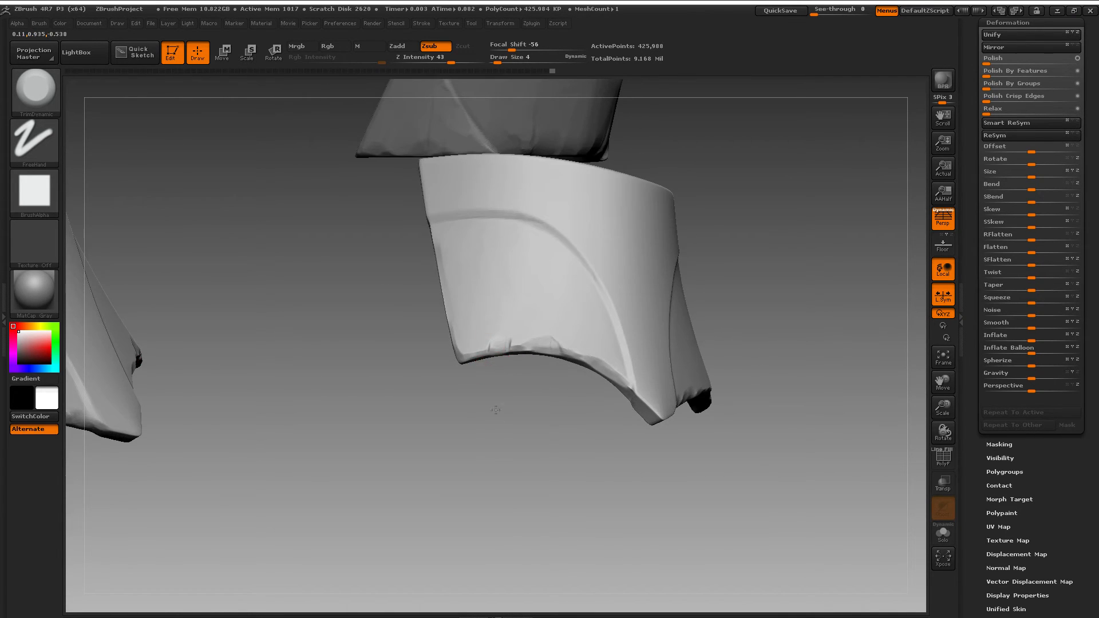
Chip the second side's rear edge from the lower corner up to the curved border with TrimDynamic at draw size 4.
{"action": "left_click_drag", "start_coordinate": [496, 410], "coordinate": [541, 359]}
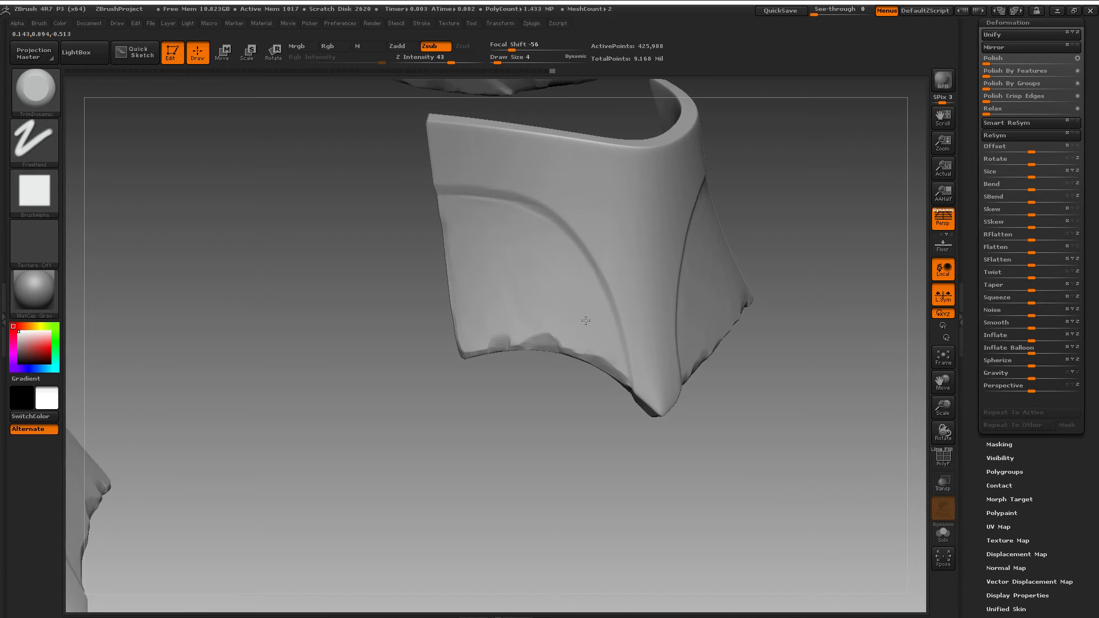
{"action": "left_click_drag", "start_coordinate": [580, 437], "coordinate": [458, 344]}
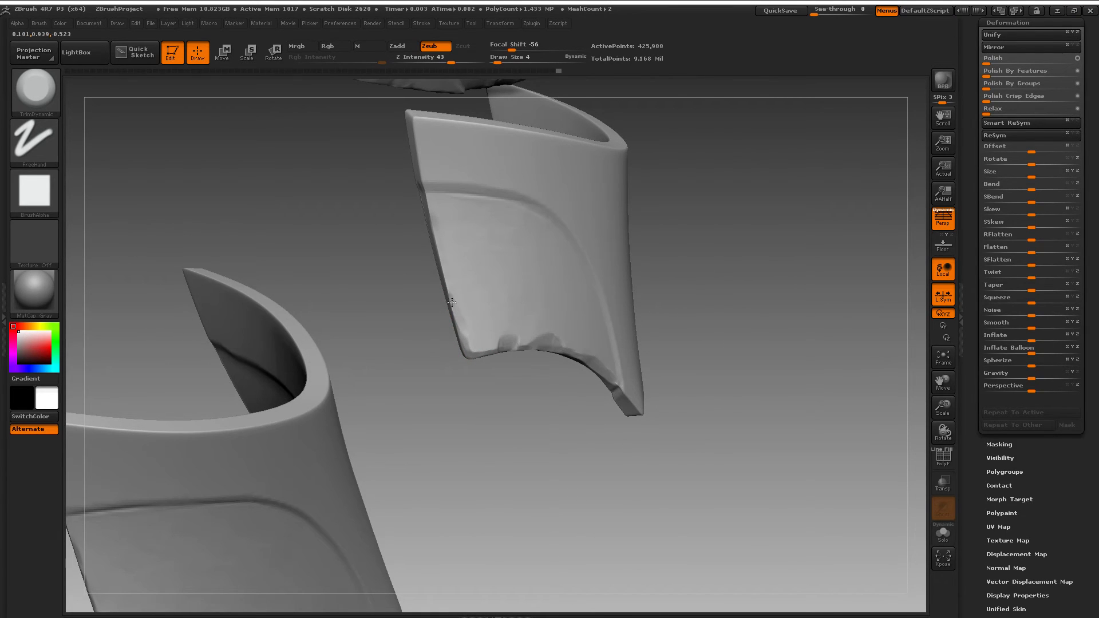
{"action": "left_click_drag", "start_coordinate": [452, 302], "coordinate": [517, 258]}
{"action": "left_click_drag", "start_coordinate": [526, 311], "coordinate": [452, 296]}
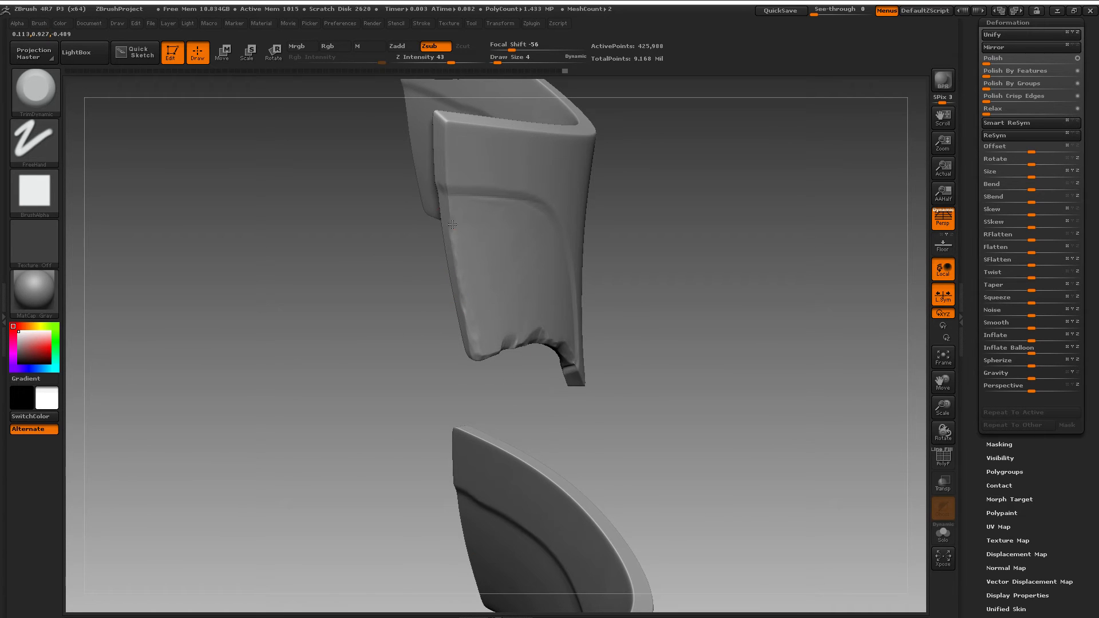
Cut broader chips into the lower edges and wear down the curved borders with TrimDynamic at draw size 6.
{"action": "left_click_drag", "start_coordinate": [655, 473], "coordinate": [541, 352]}
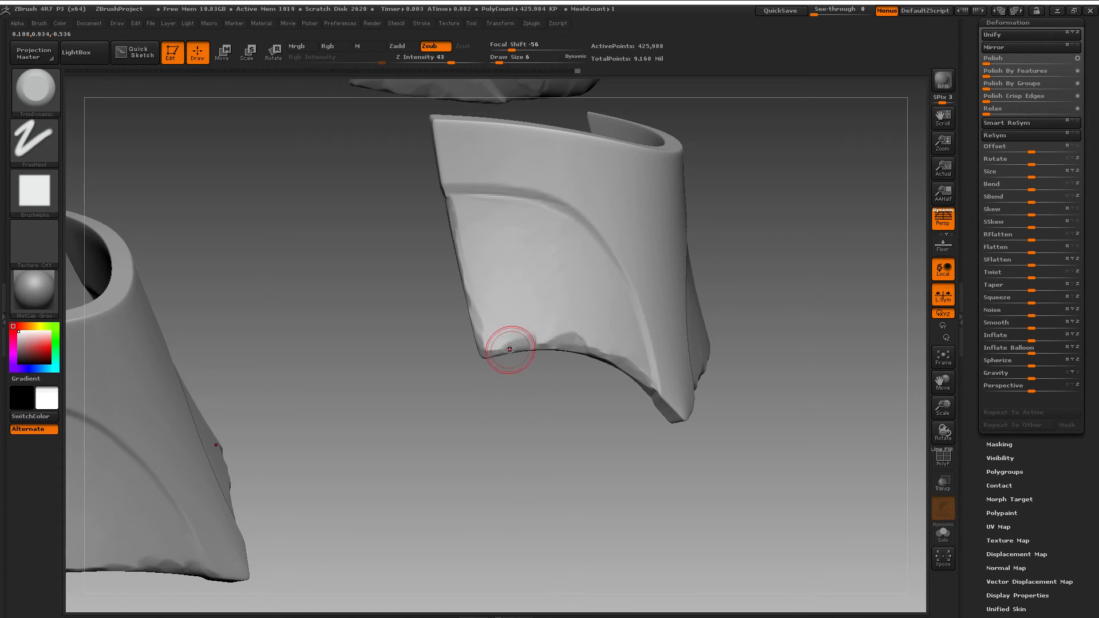
{"action": "left_click_drag", "start_coordinate": [518, 401], "coordinate": [665, 378]}
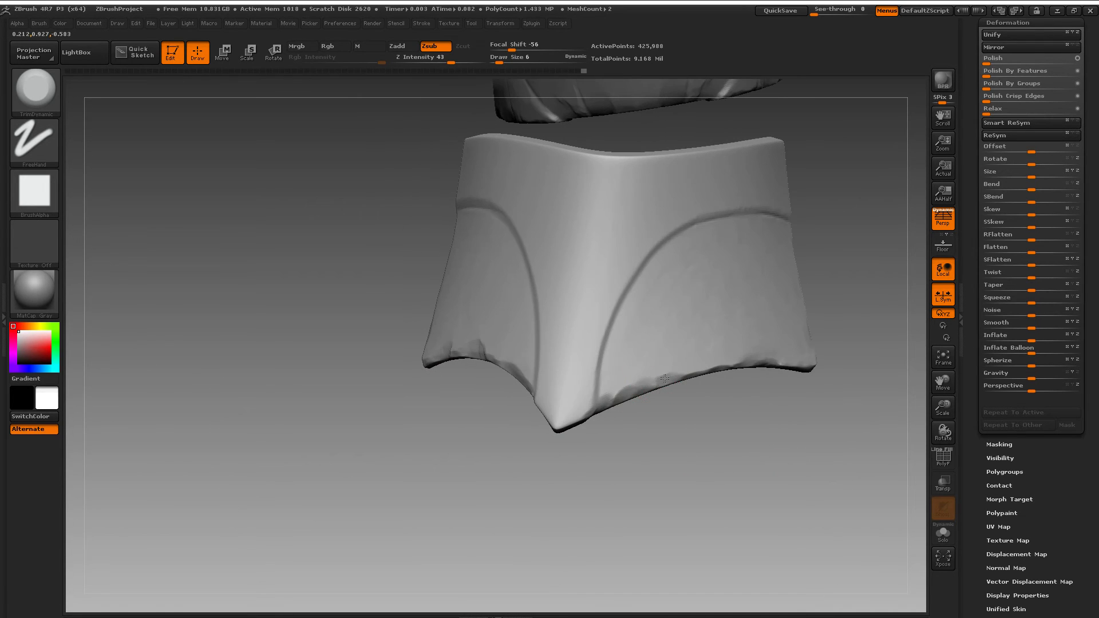
{"action": "left_click_drag", "start_coordinate": [767, 427], "coordinate": [510, 361]}
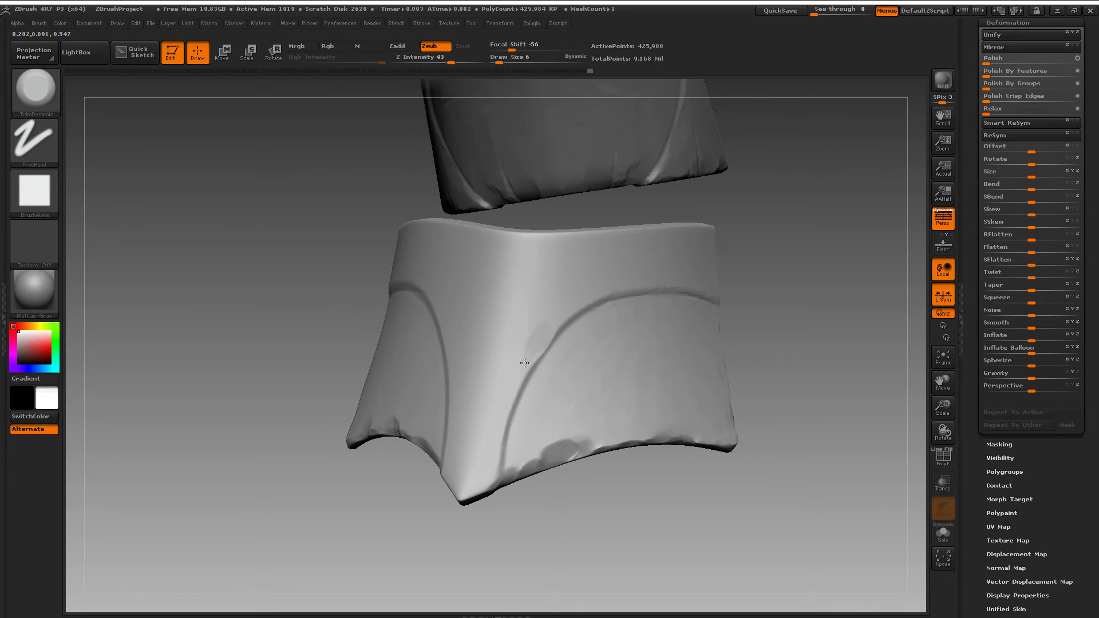
{"action": "left_click_drag", "start_coordinate": [576, 392], "coordinate": [559, 461]}
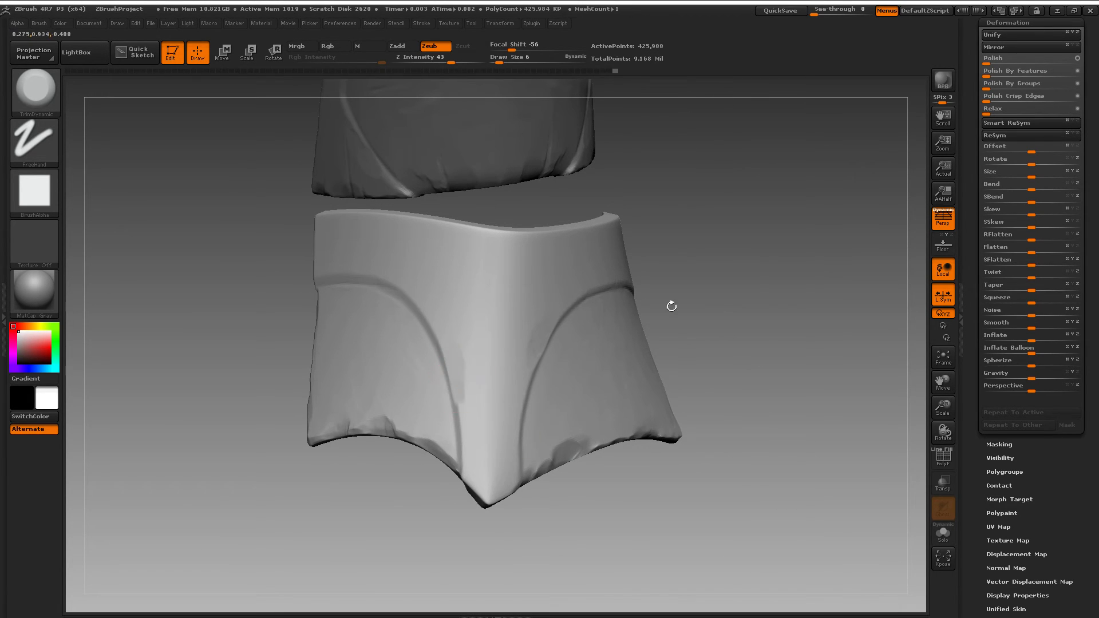
Round off and wear the foot guard's upper rear corner with the TrimDynamic brush at draw size 6.
{"action": "left_click_drag", "start_coordinate": [672, 307], "coordinate": [653, 295]}
{"action": "mouse_move", "coordinate": [759, 229]}
{"action": "left_mouse_down"}
{"action": "mouse_move", "coordinate": [750, 320]}
{"action": "mouse_move", "coordinate": [744, 294]}
{"action": "mouse_move", "coordinate": [700, 238]}
{"action": "left_mouse_up"}
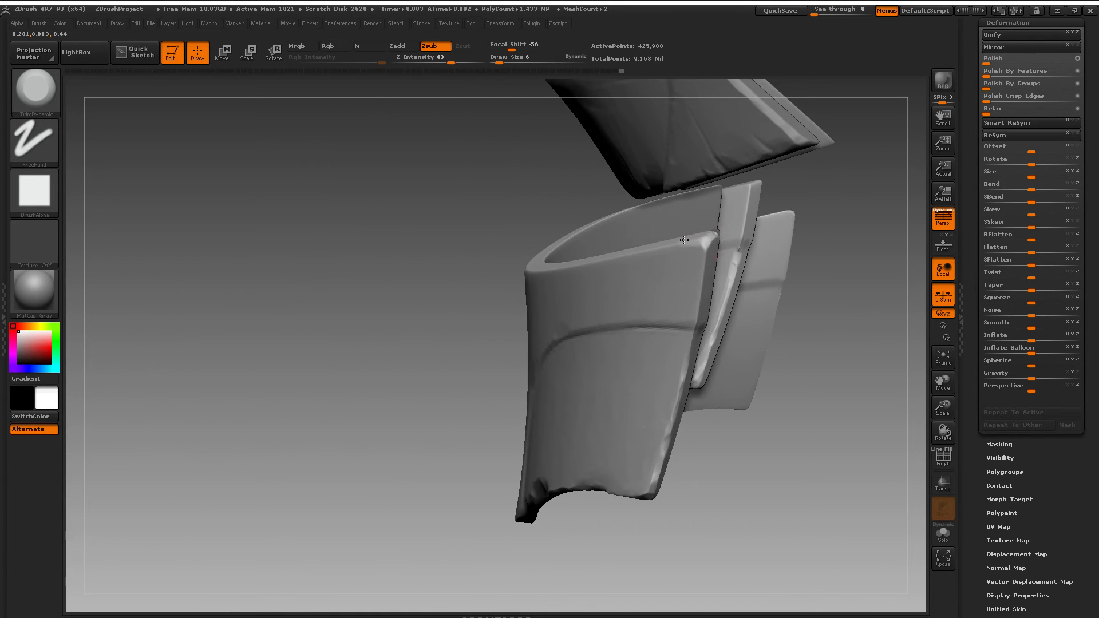
{"action": "mouse_move", "coordinate": [708, 239]}
{"action": "left_mouse_down"}
{"action": "mouse_move", "coordinate": [693, 244]}
{"action": "mouse_move", "coordinate": [710, 246]}
{"action": "left_mouse_up"}
{"action": "left_click_drag", "start_coordinate": [770, 325], "coordinate": [826, 317]}
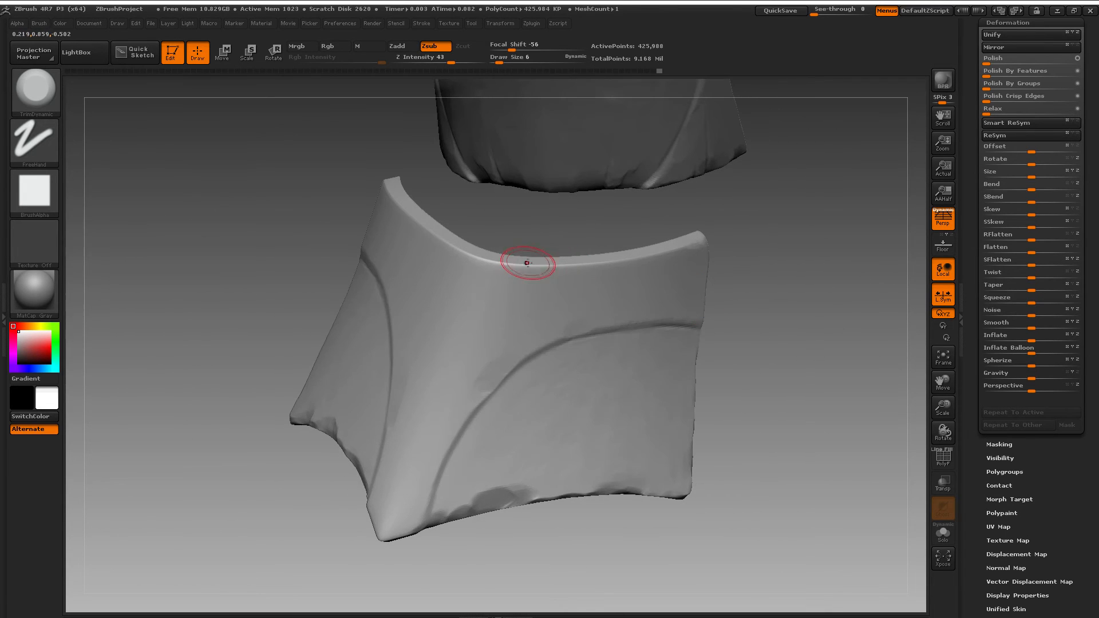
Chip the foot guard's top rim and its corners on both sides with the TrimDynamic brush.
{"action": "left_click_drag", "start_coordinate": [540, 271], "coordinate": [551, 271]}
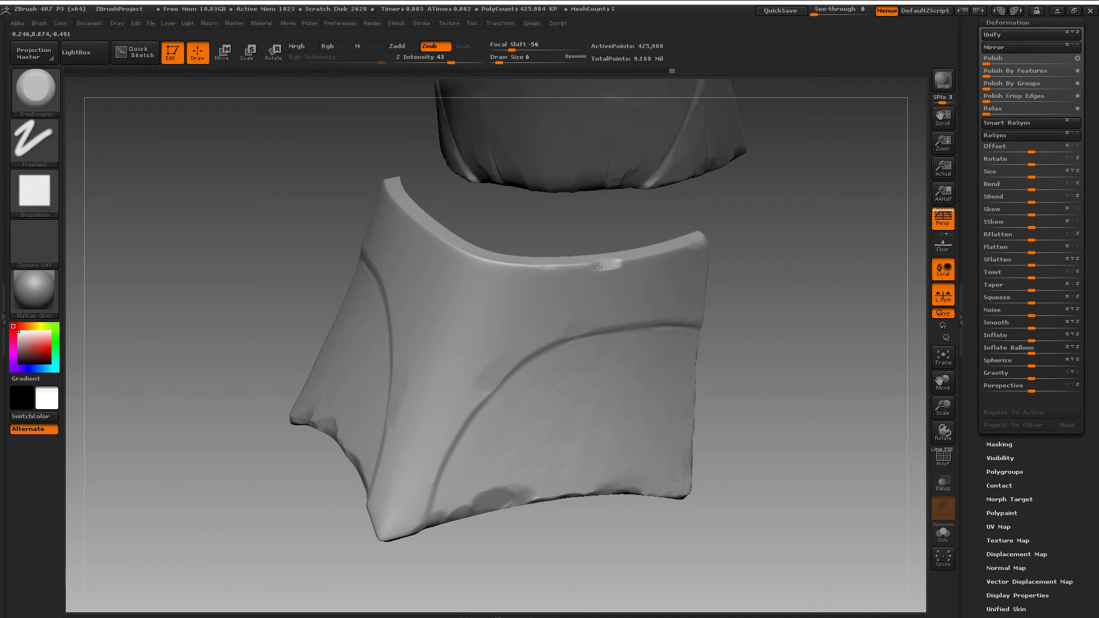
{"action": "left_click_drag", "start_coordinate": [711, 321], "coordinate": [697, 349]}
{"action": "mouse_move", "coordinate": [393, 165]}
{"action": "left_mouse_down"}
{"action": "mouse_move", "coordinate": [475, 178]}
{"action": "mouse_move", "coordinate": [382, 170]}
{"action": "left_mouse_up"}
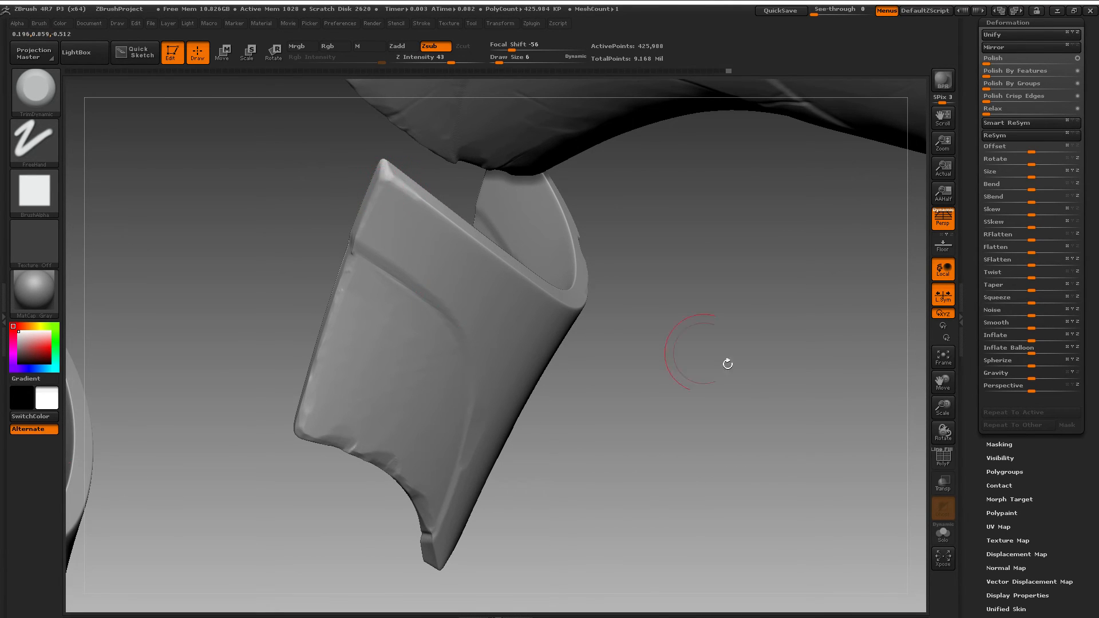
{"action": "left_click_drag", "start_coordinate": [728, 364], "coordinate": [523, 252]}
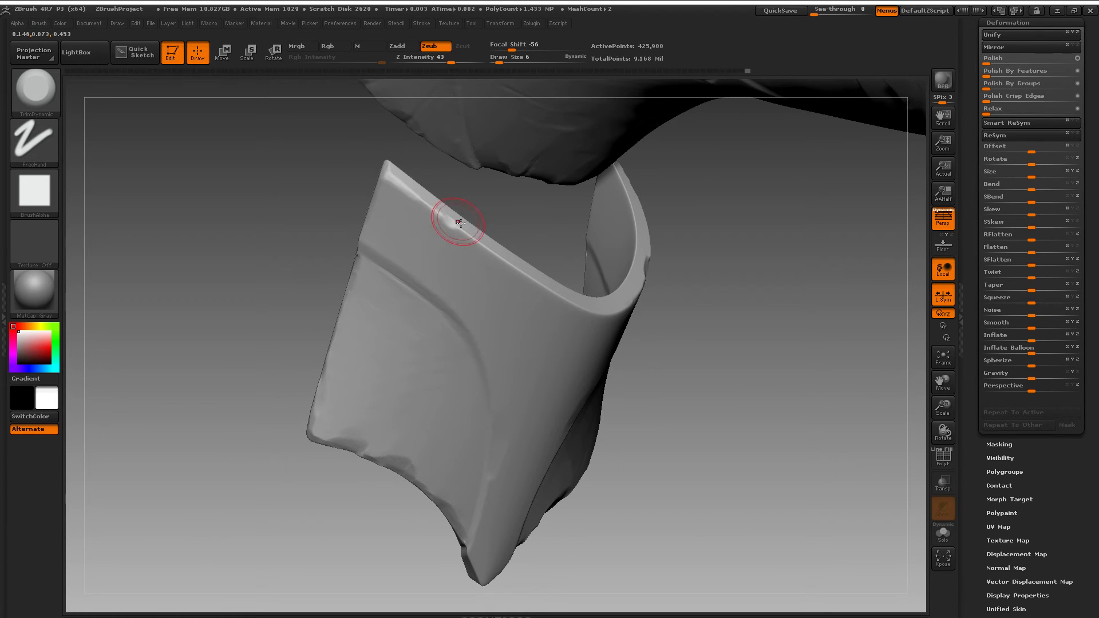
{"action": "left_click_drag", "start_coordinate": [460, 223], "coordinate": [522, 268]}
{"action": "mouse_move", "coordinate": [421, 205]}
{"action": "left_mouse_down"}
{"action": "mouse_move", "coordinate": [499, 253]}
{"action": "mouse_move", "coordinate": [498, 270]}
{"action": "left_mouse_up"}
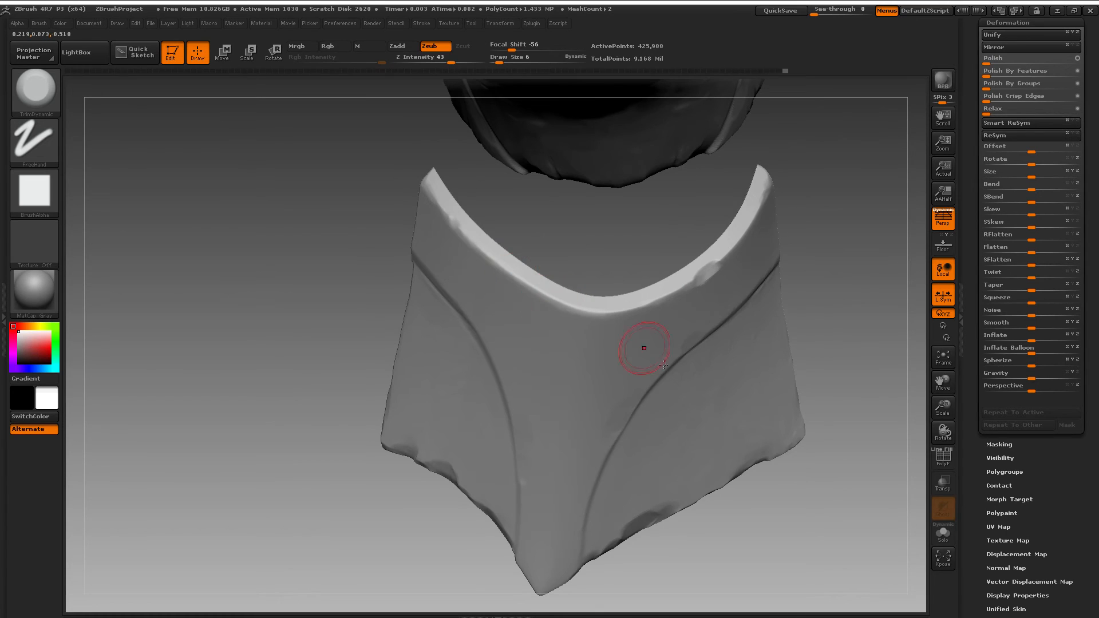
Trim the lower edge beside the foot guard's pointed front tip, where the curved border meets it.
{"action": "left_click_drag", "start_coordinate": [841, 483], "coordinate": [539, 429]}
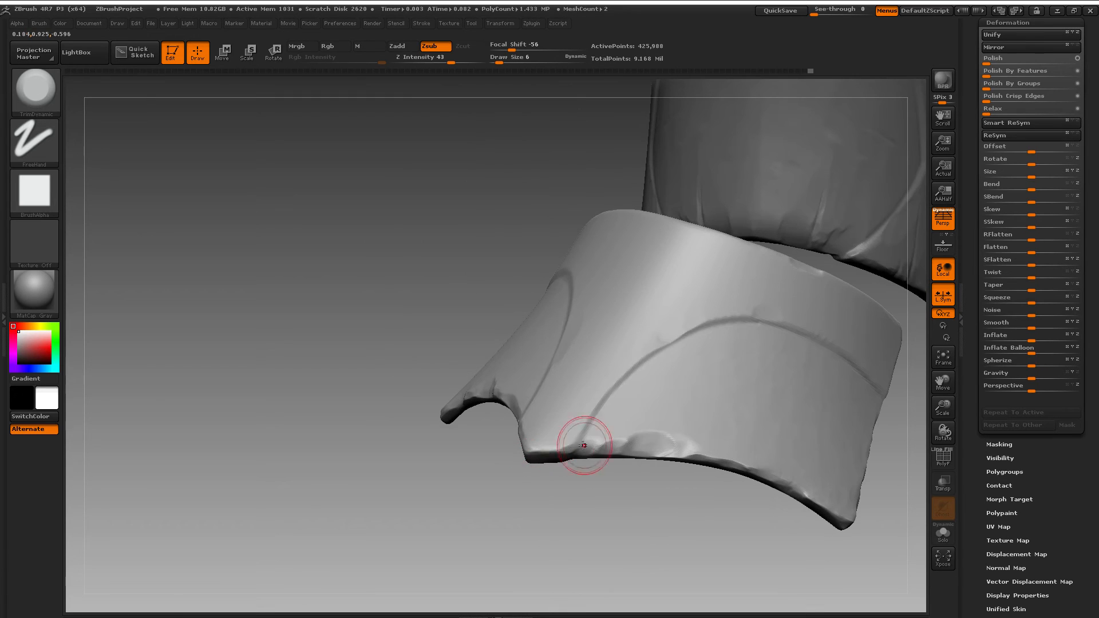
{"action": "left_click_drag", "start_coordinate": [583, 445], "coordinate": [564, 449]}
{"action": "left_click_drag", "start_coordinate": [713, 526], "coordinate": [710, 470]}
{"action": "left_click_drag", "start_coordinate": [698, 461], "coordinate": [699, 459]}
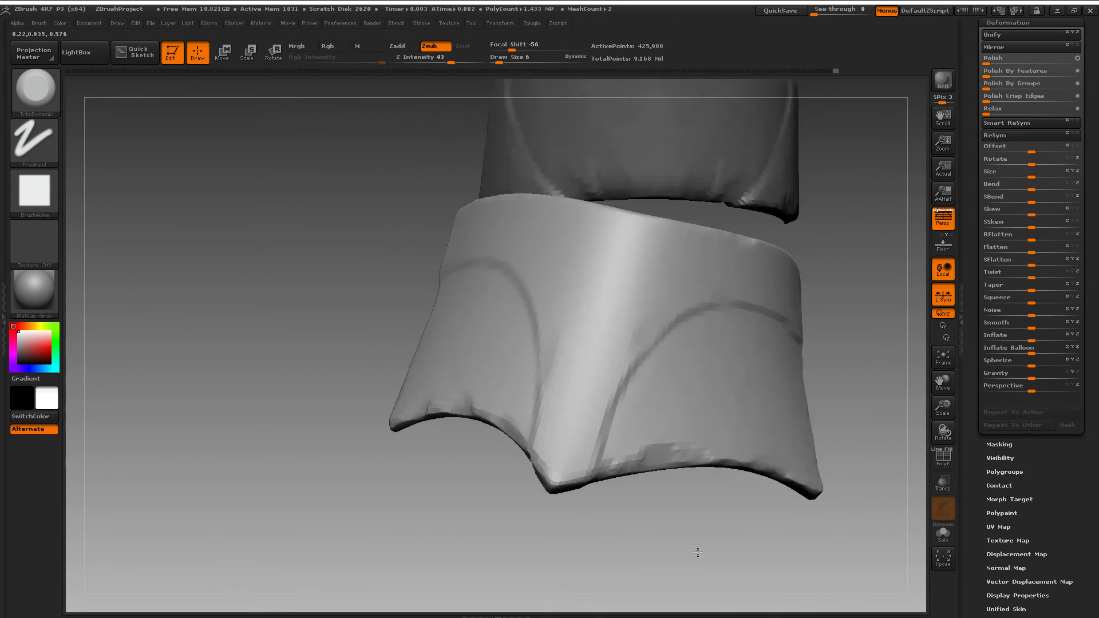
{"action": "left_click_drag", "start_coordinate": [144, 189], "coordinate": [111, 177]}
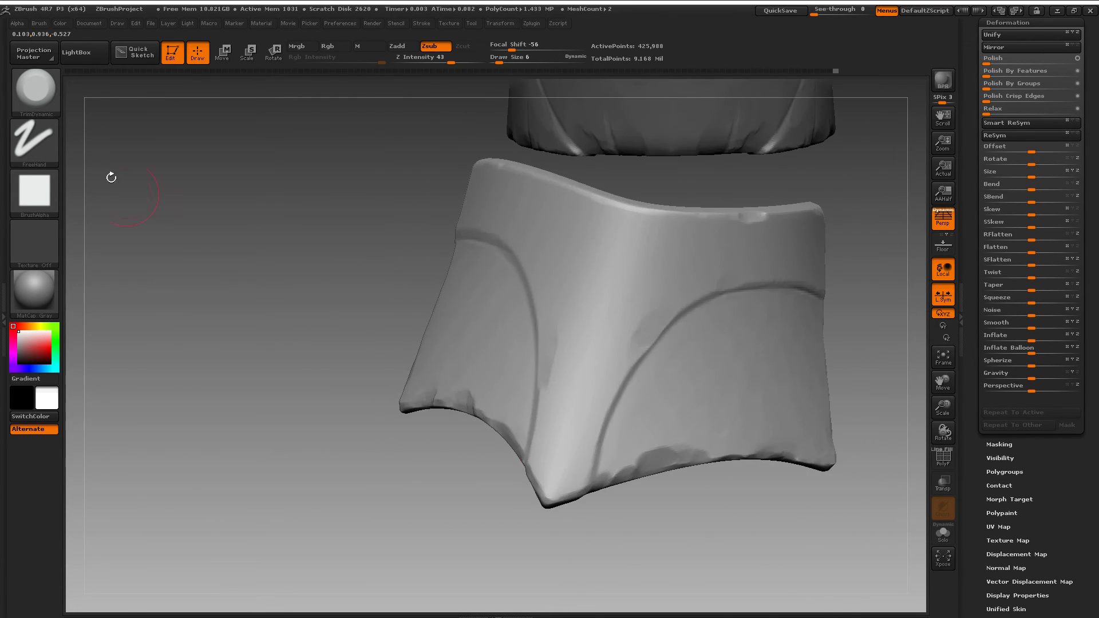
Carve thin diagonal cracks from the lower edge across the foot guard's side panel with the Orb_Cracks brush.
{"action": "key", "text": "b"}
{"action": "left_click", "coordinate": [450, 104]}
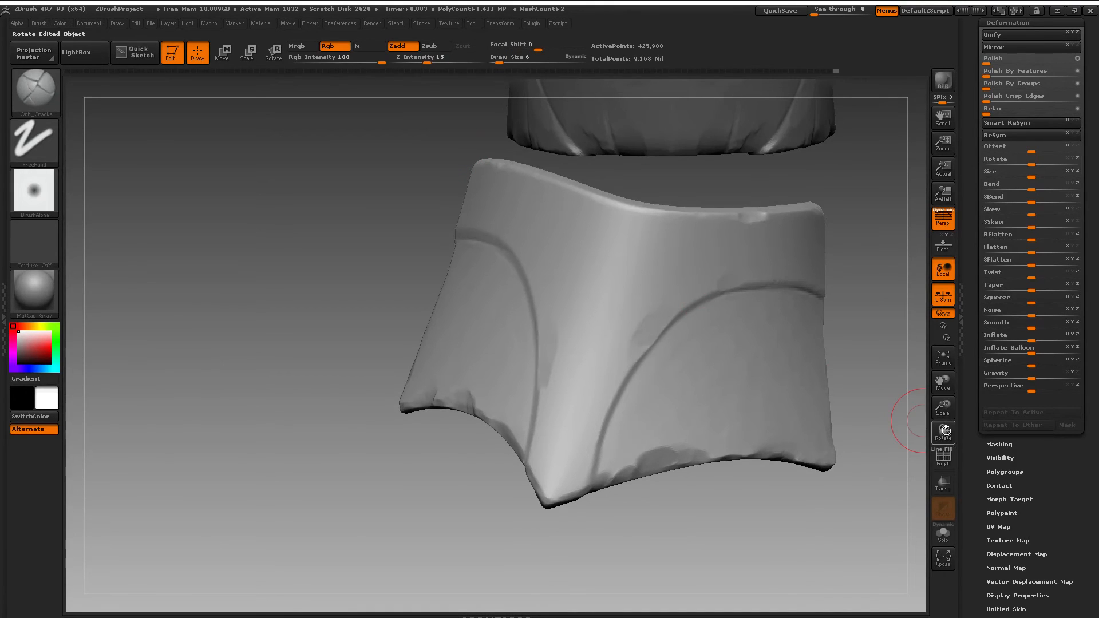
{"action": "left_click_drag", "start_coordinate": [946, 430], "coordinate": [749, 406]}
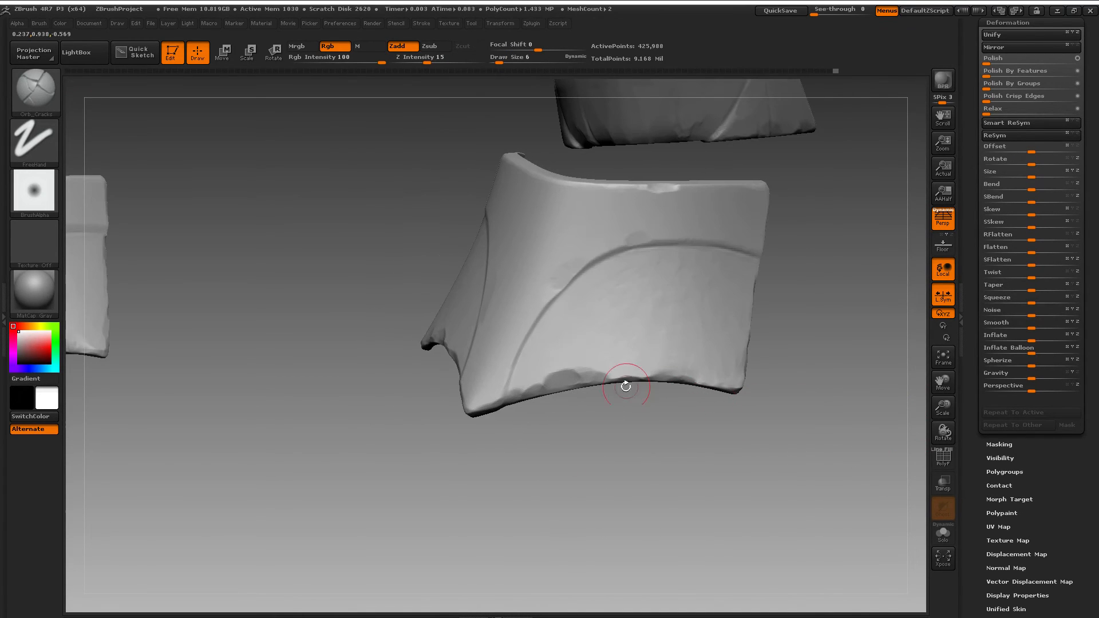
{"action": "left_click_drag", "start_coordinate": [649, 297], "coordinate": [650, 294]}
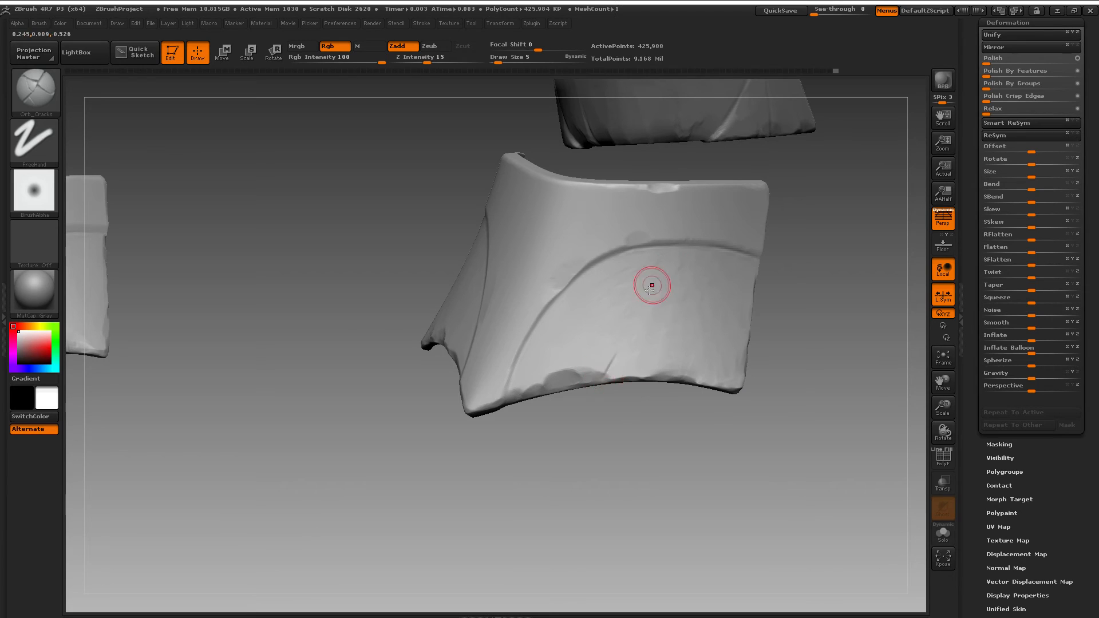
{"action": "left_click_drag", "start_coordinate": [605, 378], "coordinate": [631, 334]}
{"action": "left_click_drag", "start_coordinate": [606, 407], "coordinate": [612, 400]}
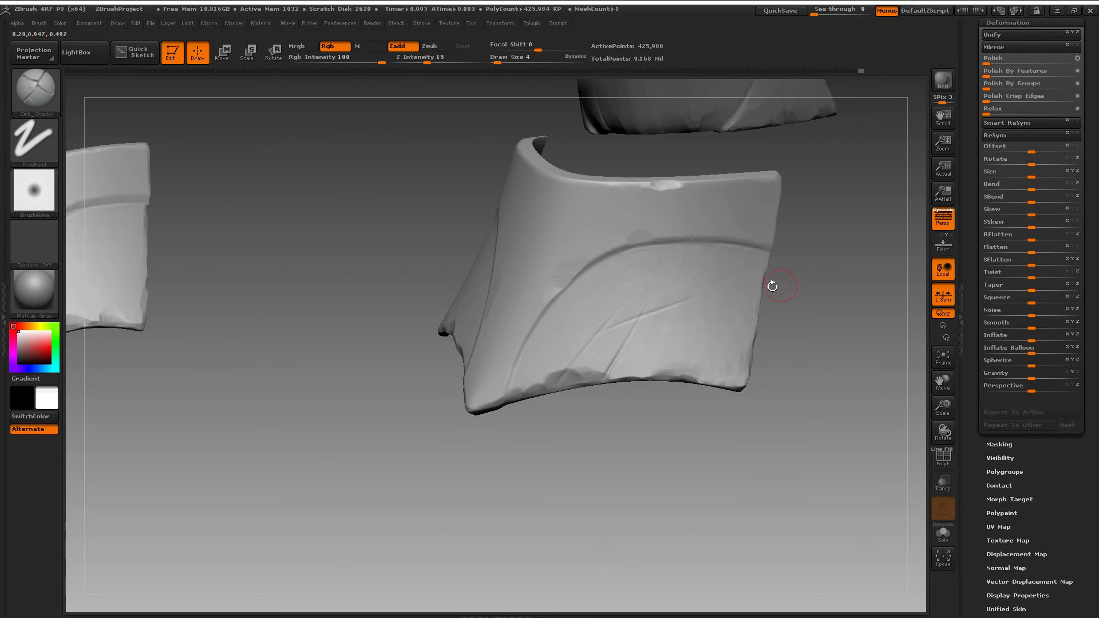
Carve a branching crack from the foot guard's top rim down across the upper band to the curved border with the Orb_Cracks brush.
{"action": "mouse_move", "coordinate": [824, 281]}
{"action": "left_mouse_down"}
{"action": "mouse_move", "coordinate": [819, 296]}
{"action": "mouse_move", "coordinate": [808, 290]}
{"action": "left_mouse_up"}
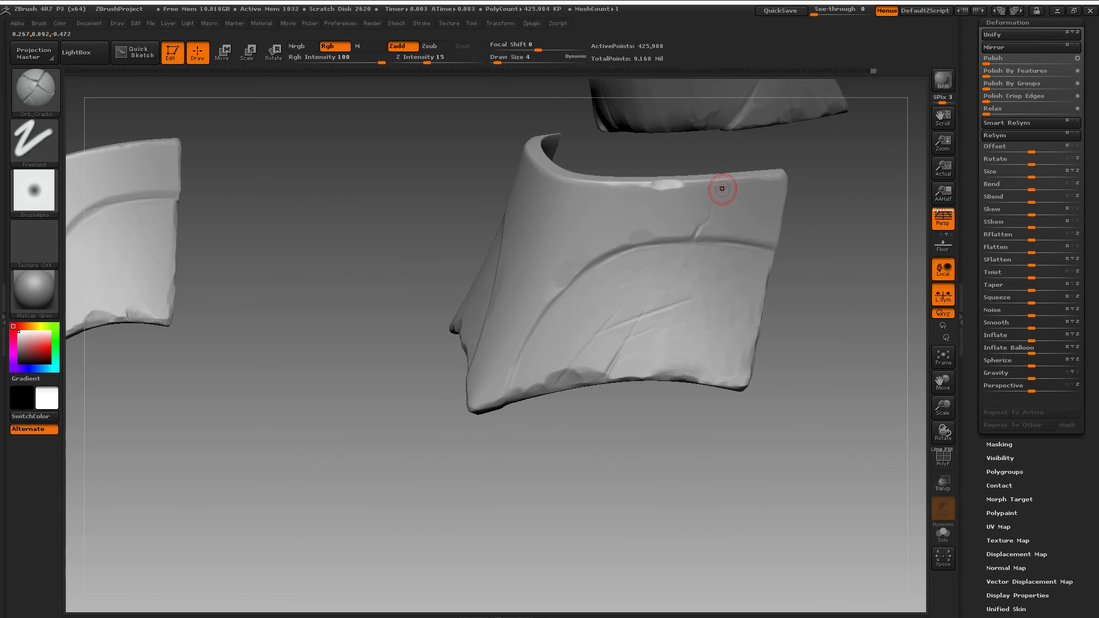
{"action": "left_click_drag", "start_coordinate": [763, 147], "coordinate": [756, 180]}
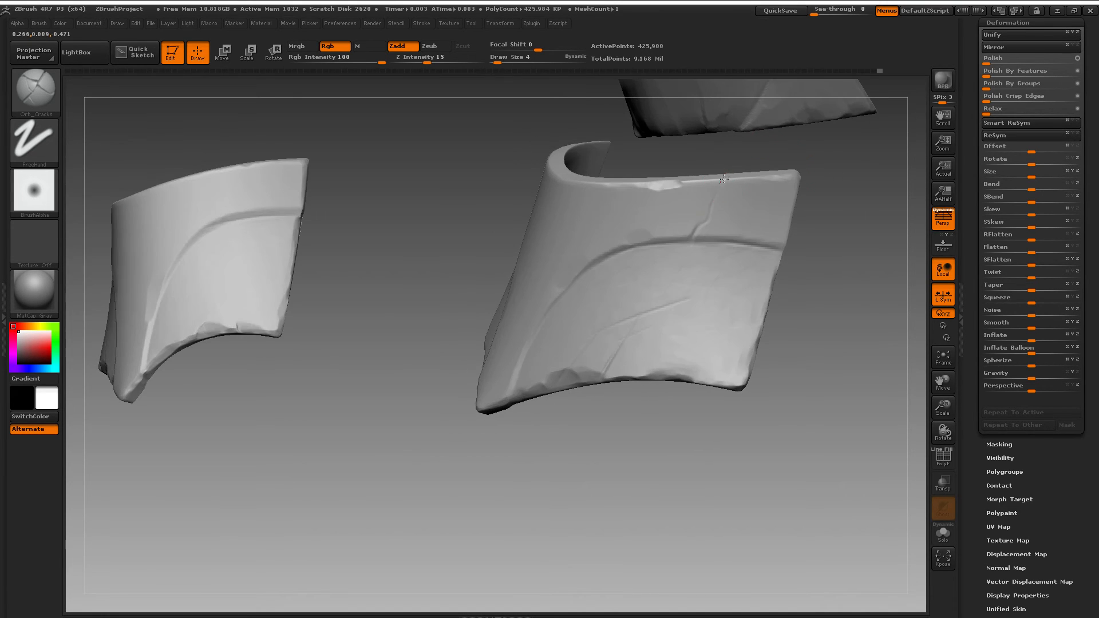
{"action": "left_click_drag", "start_coordinate": [816, 230], "coordinate": [691, 228]}
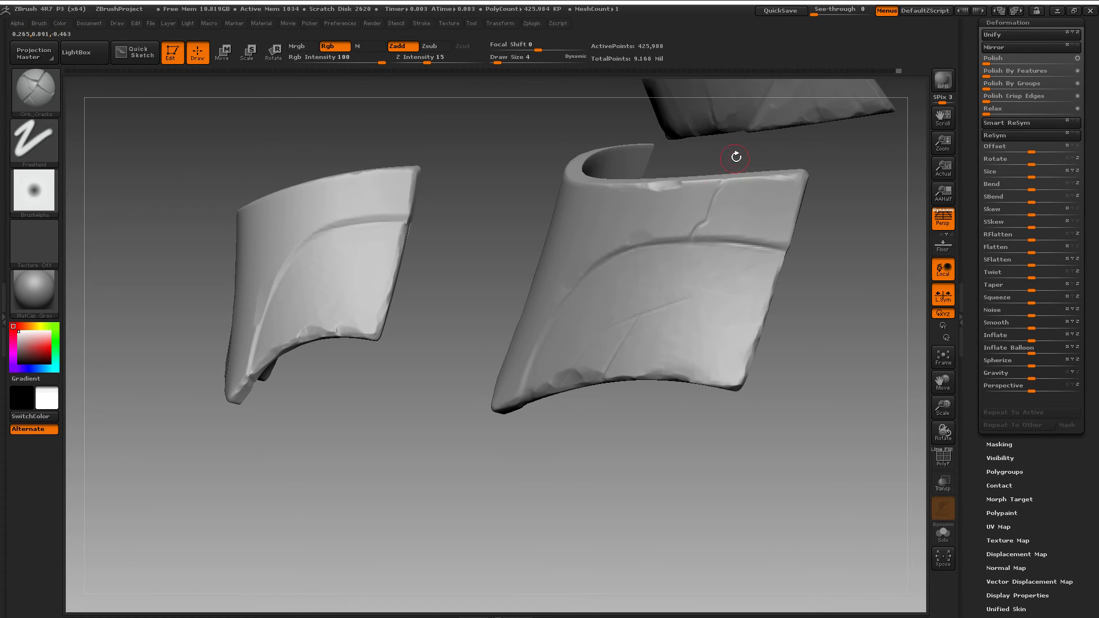
{"action": "left_click_drag", "start_coordinate": [736, 157], "coordinate": [774, 299]}
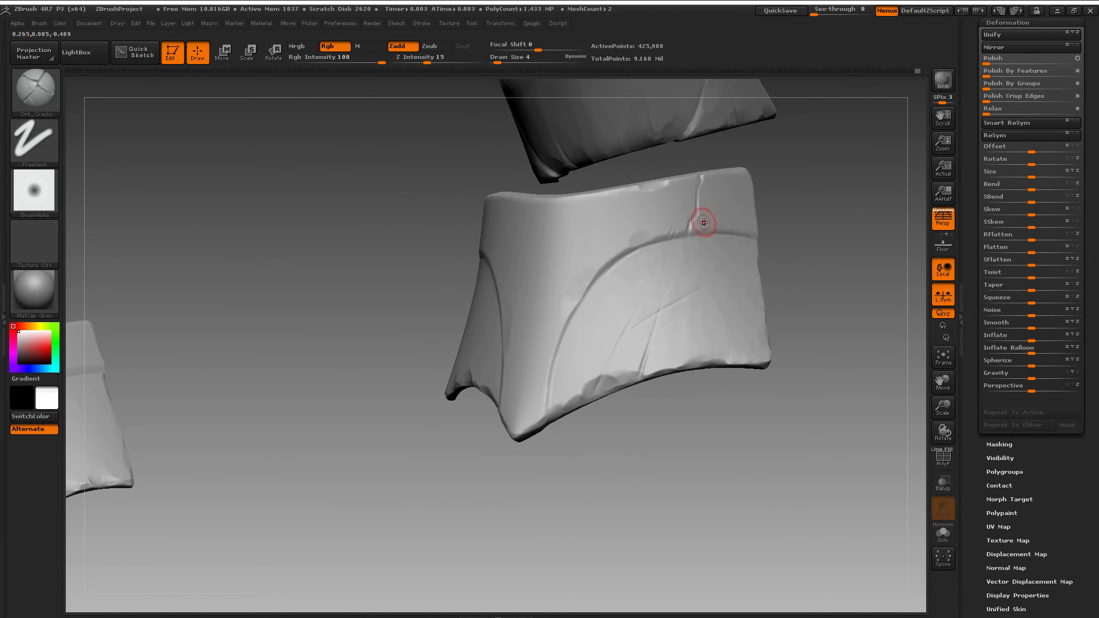
{"action": "left_click_drag", "start_coordinate": [834, 296], "coordinate": [707, 225]}
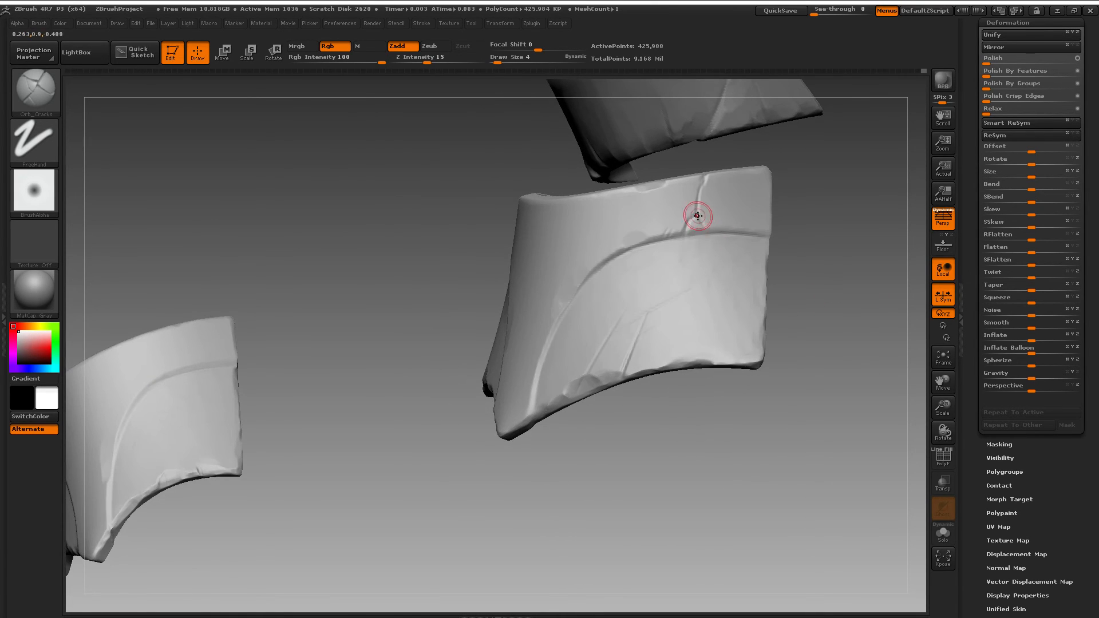
{"action": "left_click_drag", "start_coordinate": [799, 369], "coordinate": [718, 291]}
{"action": "key", "text": "ctrl"}
{"action": "mouse_move", "coordinate": [813, 349]}
{"action": "left_mouse_down"}
{"action": "mouse_move", "coordinate": [822, 294]}
{"action": "mouse_move", "coordinate": [685, 237]}
{"action": "left_mouse_up"}
Carve short parallel diagonal cracks across the foot guard's front ridge between the two curved borders.
{"action": "left_click_drag", "start_coordinate": [802, 288], "coordinate": [517, 243]}
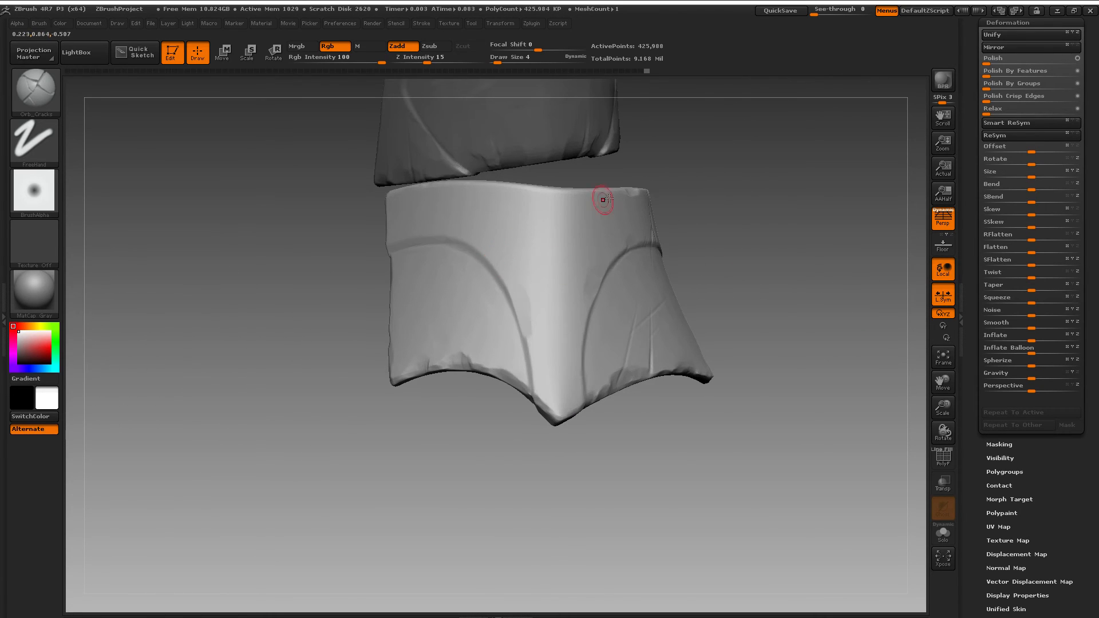
{"action": "left_click_drag", "start_coordinate": [662, 238], "coordinate": [744, 309]}
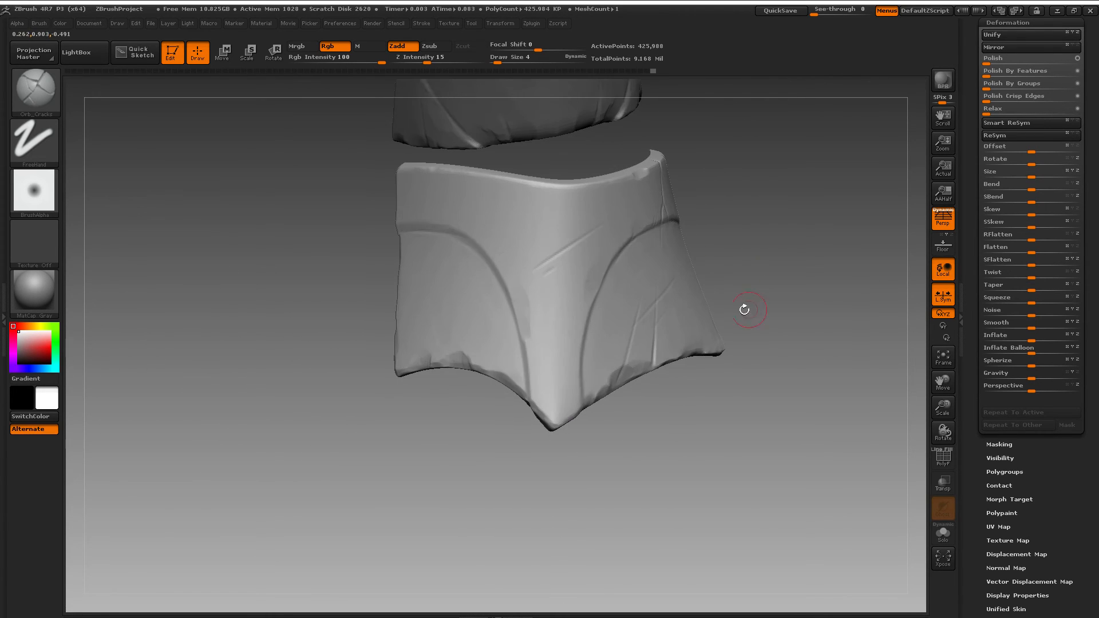
{"action": "left_click_drag", "start_coordinate": [784, 340], "coordinate": [468, 363]}
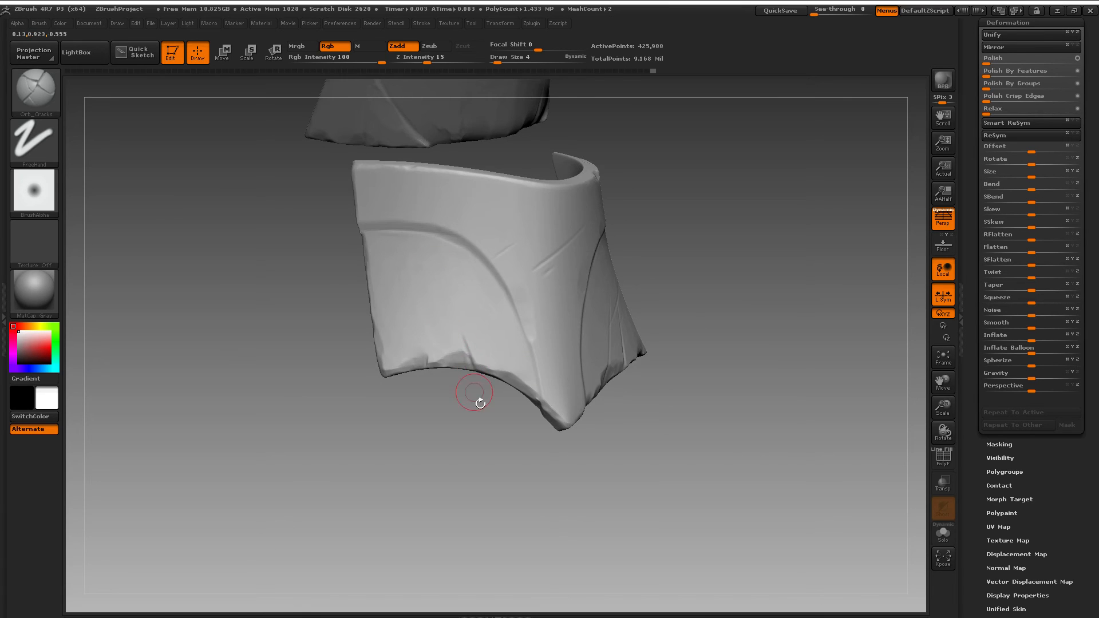
Carve thin cracks upward from the chipped lower edge of the foot guard's opposite side panel.
{"action": "left_click_drag", "start_coordinate": [480, 404], "coordinate": [420, 351]}
{"action": "left_click_drag", "start_coordinate": [449, 451], "coordinate": [408, 316]}
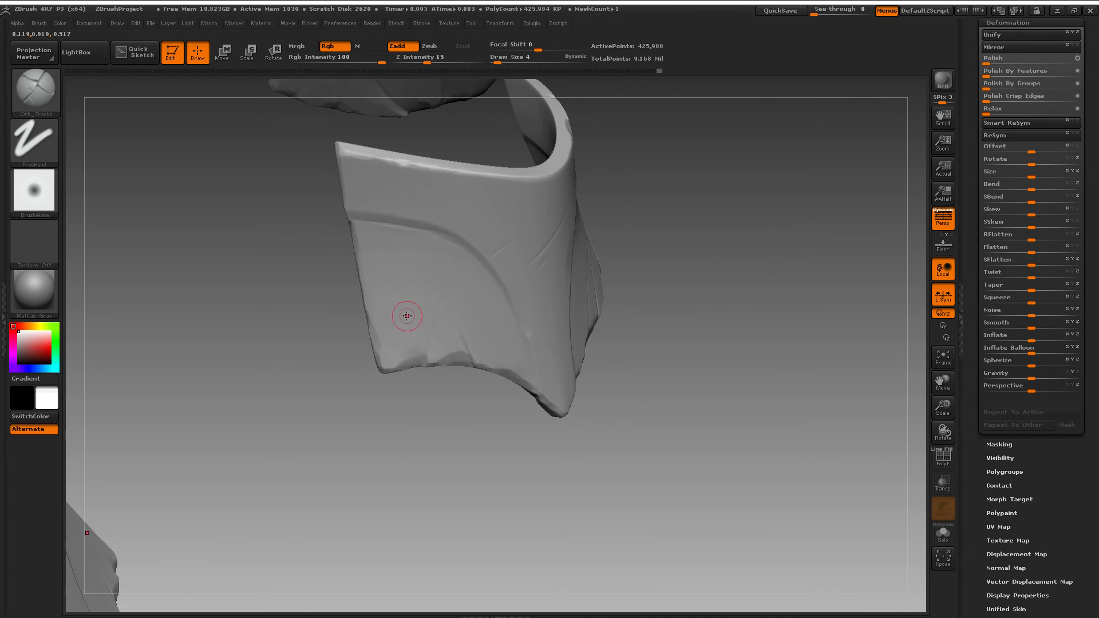
{"action": "left_click_drag", "start_coordinate": [538, 464], "coordinate": [538, 422]}
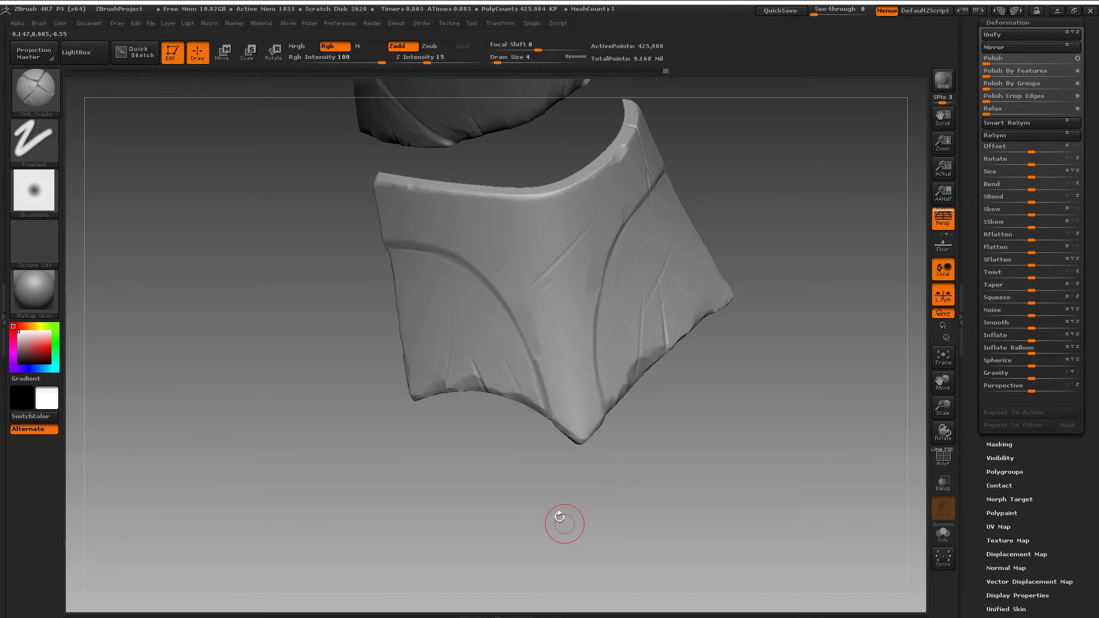
{"action": "left_click_drag", "start_coordinate": [734, 442], "coordinate": [758, 414]}
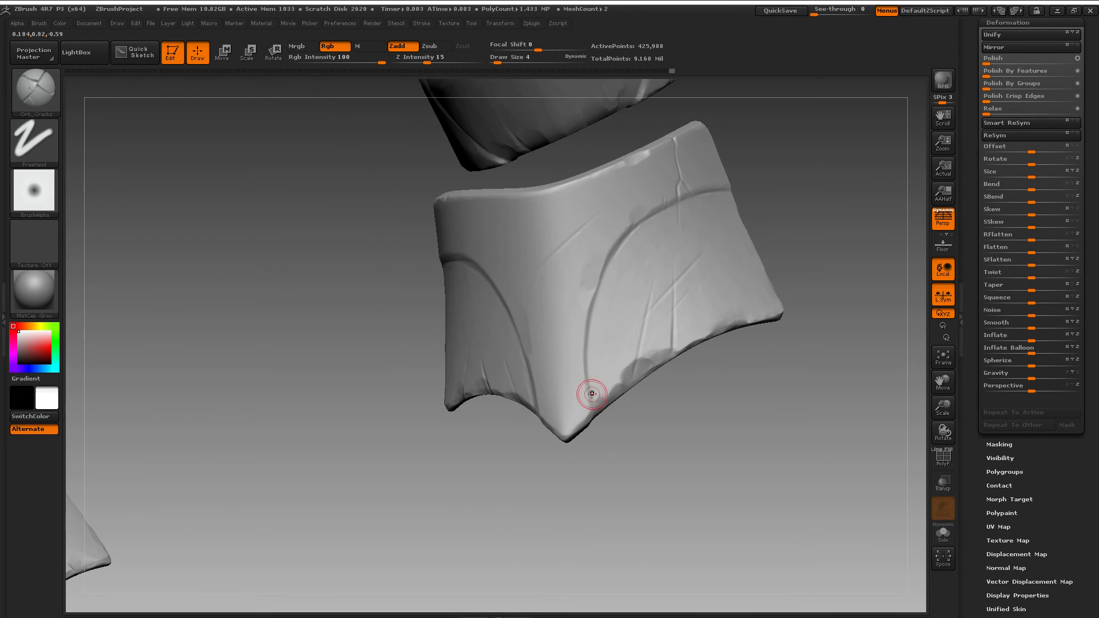
{"action": "left_click_drag", "start_coordinate": [633, 496], "coordinate": [736, 260]}
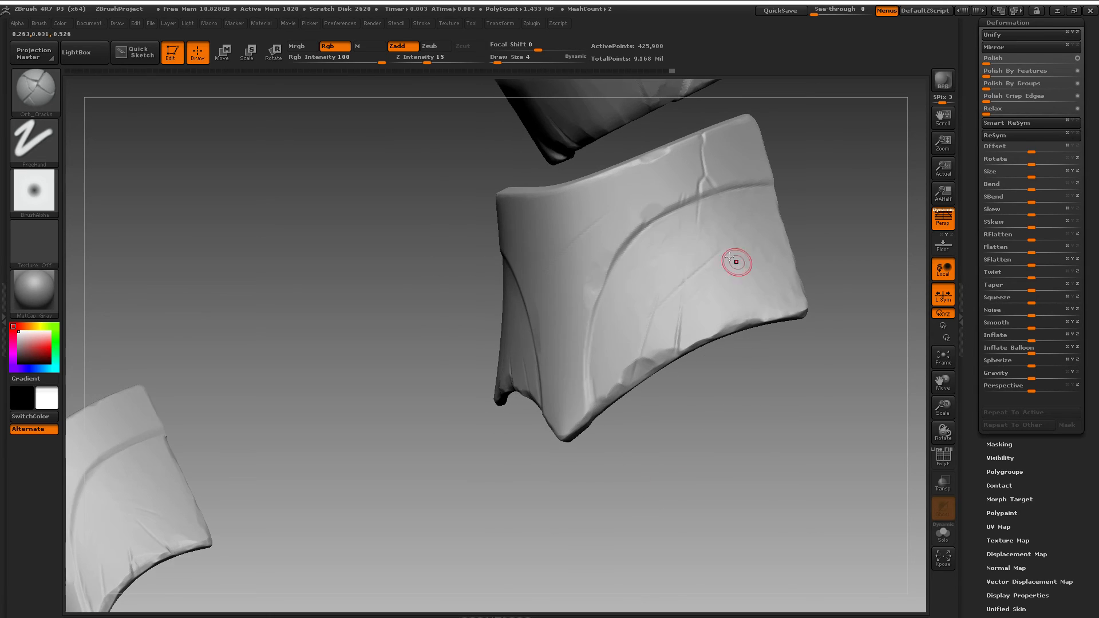
Carve a crack across the upper band of the opposite side and a short nick at its top rim near the rear corner.
{"action": "left_click_drag", "start_coordinate": [332, 257], "coordinate": [464, 314]}
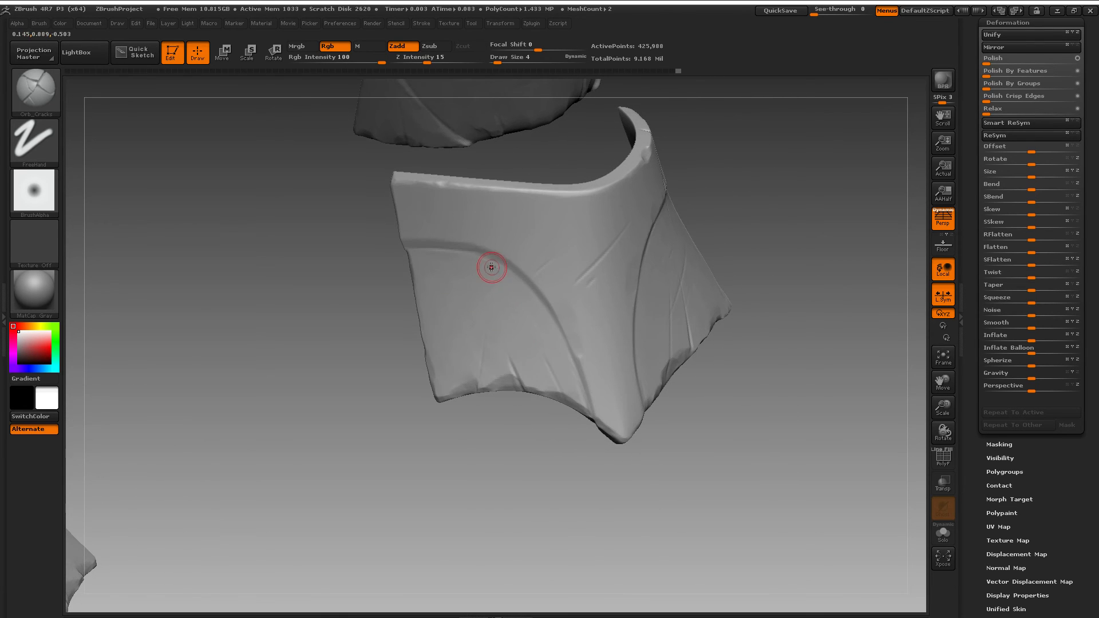
{"action": "left_click_drag", "start_coordinate": [677, 487], "coordinate": [418, 312]}
{"action": "left_click_drag", "start_coordinate": [352, 352], "coordinate": [419, 286]}
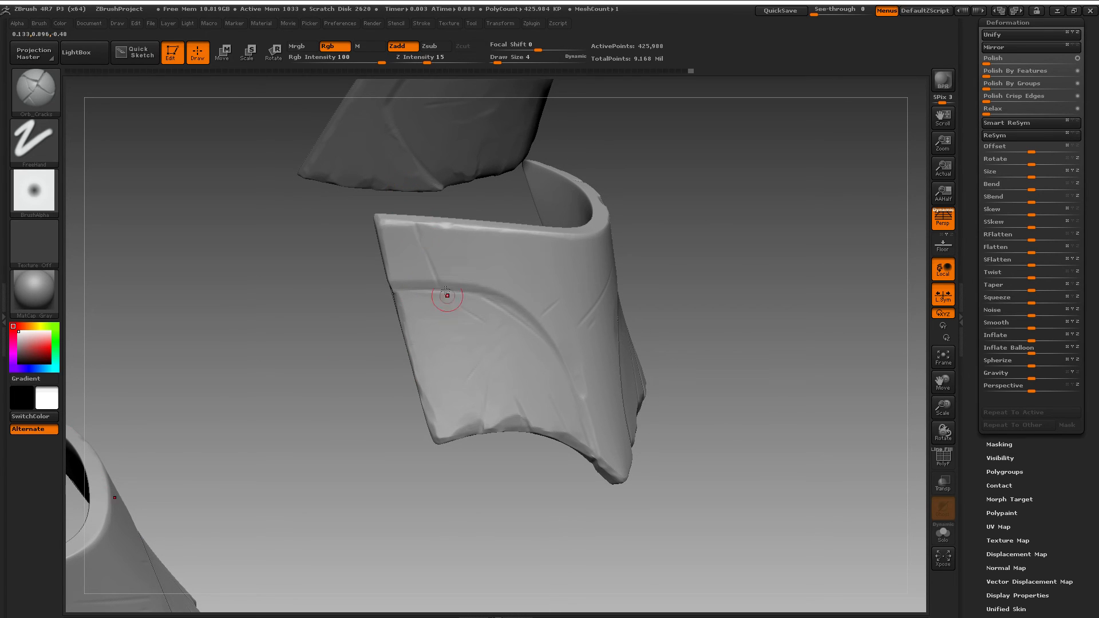
{"action": "mouse_move", "coordinate": [436, 277]}
{"action": "left_mouse_down"}
{"action": "mouse_move", "coordinate": [659, 324]}
{"action": "mouse_move", "coordinate": [559, 311]}
{"action": "mouse_move", "coordinate": [496, 253]}
{"action": "mouse_move", "coordinate": [437, 245]}
{"action": "left_mouse_up"}
{"action": "mouse_move", "coordinate": [715, 392]}
{"action": "left_mouse_down"}
{"action": "mouse_move", "coordinate": [725, 375]}
{"action": "mouse_move", "coordinate": [748, 385]}
{"action": "left_mouse_up"}
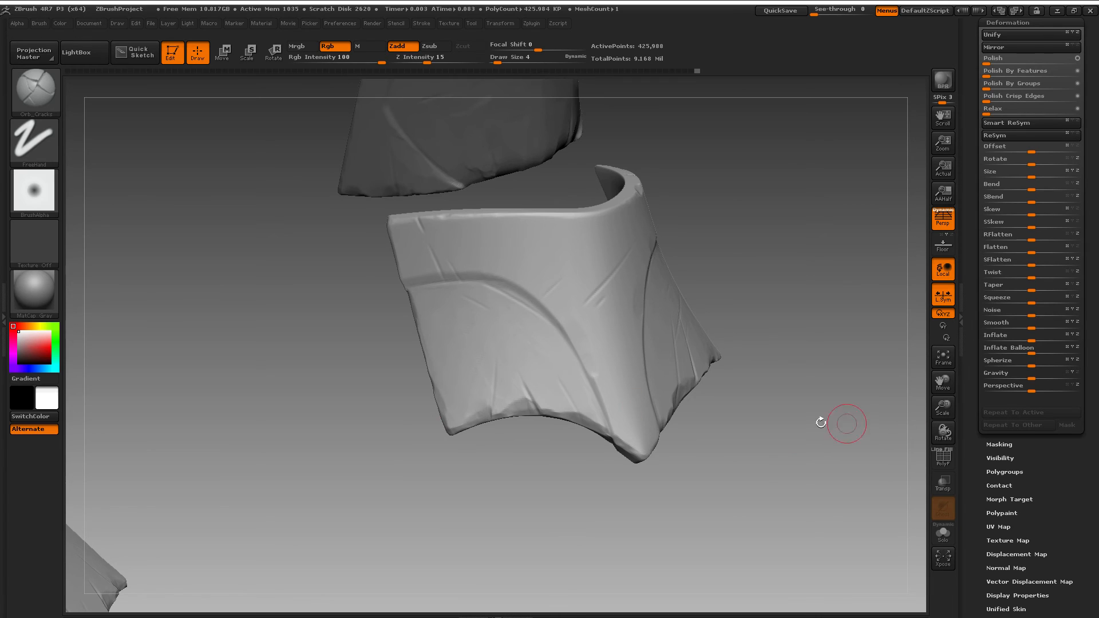
{"action": "left_click_drag", "start_coordinate": [821, 423], "coordinate": [676, 387]}
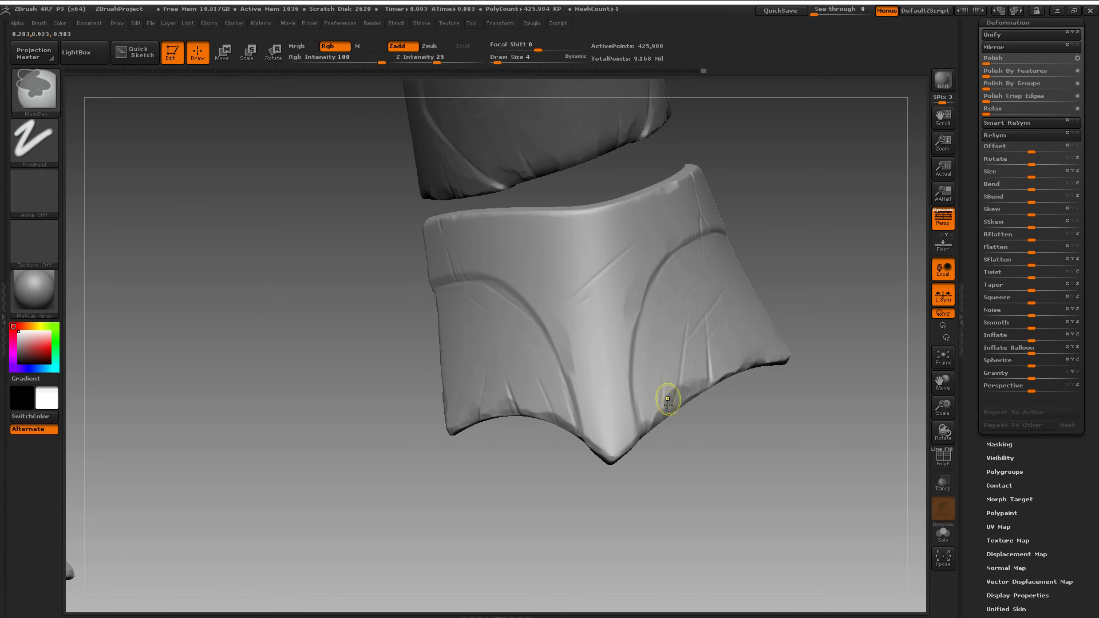
{"action": "left_click_drag", "start_coordinate": [672, 443], "coordinate": [564, 419]}
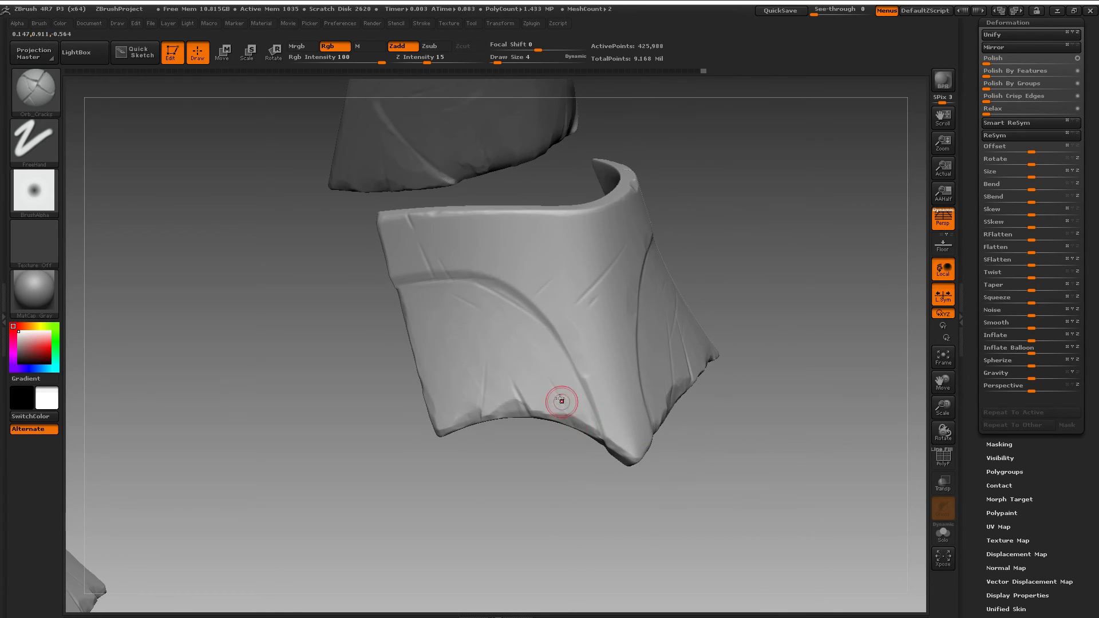
{"action": "left_click_drag", "start_coordinate": [746, 380], "coordinate": [803, 385]}
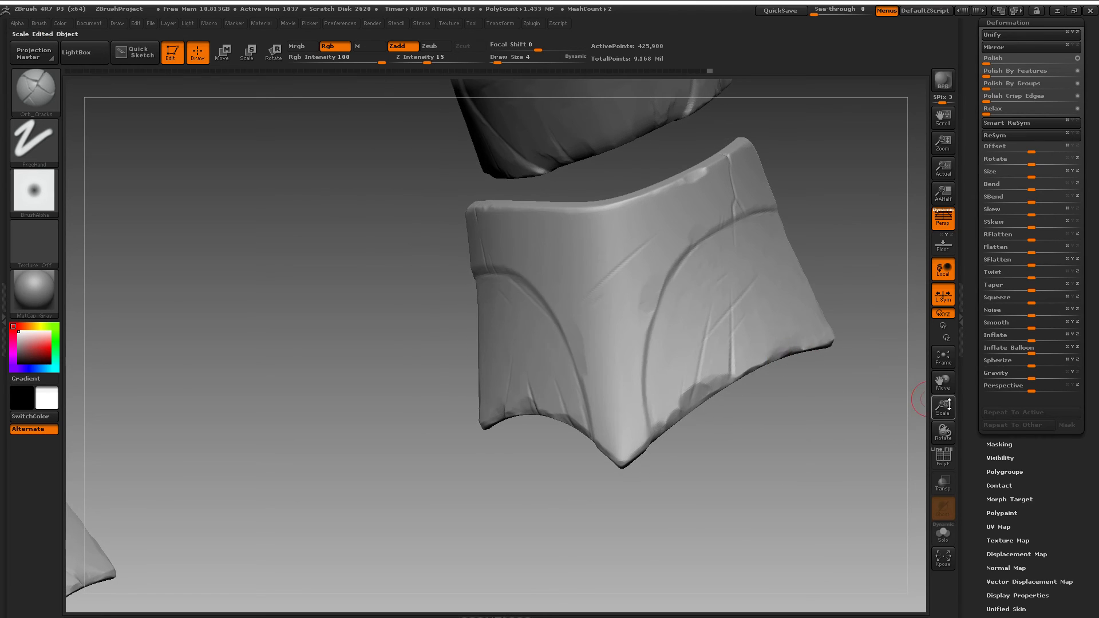
Make the body and all the other hidden armour subtools visible together with the greaves.
{"action": "left_click_drag", "start_coordinate": [948, 408], "coordinate": [876, 142]}
{"action": "left_click_drag", "start_coordinate": [824, 303], "coordinate": [840, 410]}
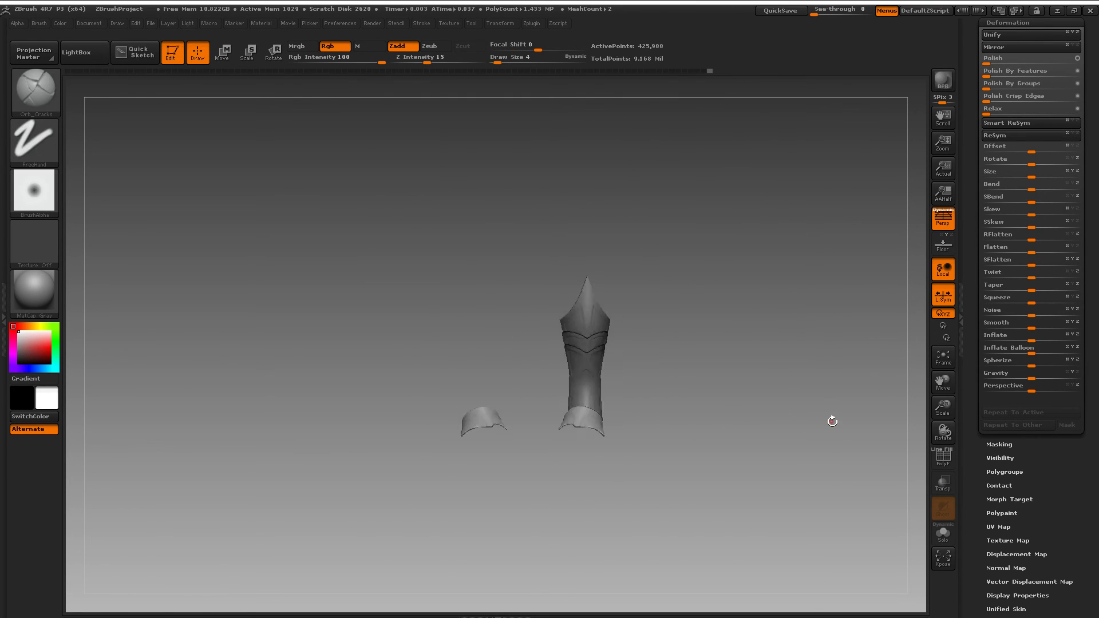
{"action": "scroll", "coordinate": [1097, 241], "scroll_direction": "up", "scroll_amount": 5}
{"action": "left_click", "coordinate": [999, 179]}
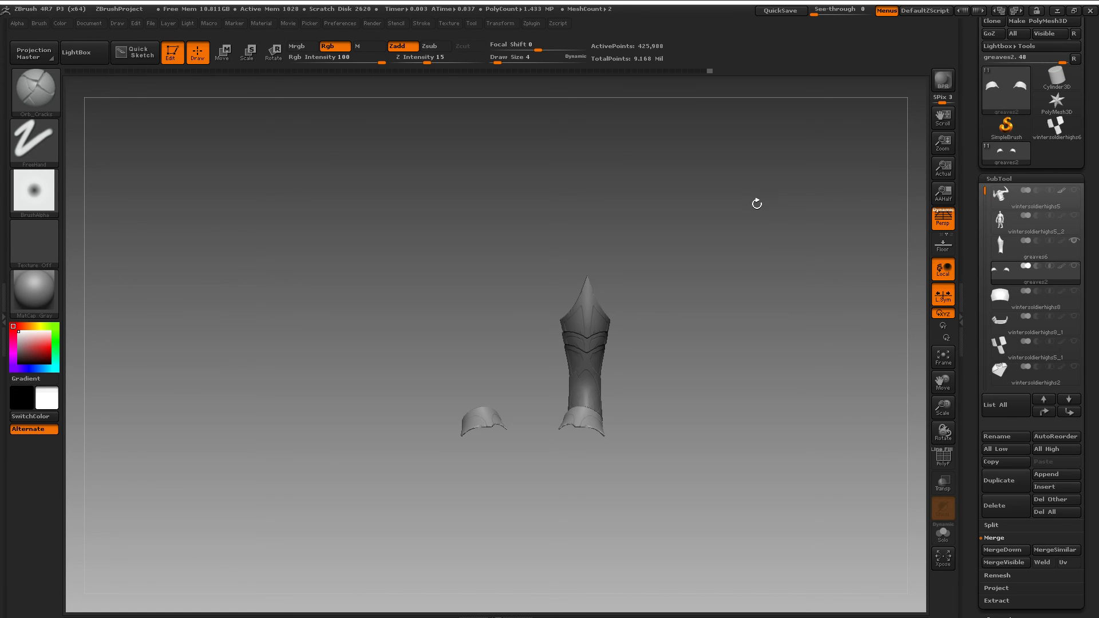
{"action": "left_click", "coordinate": [1074, 217]}
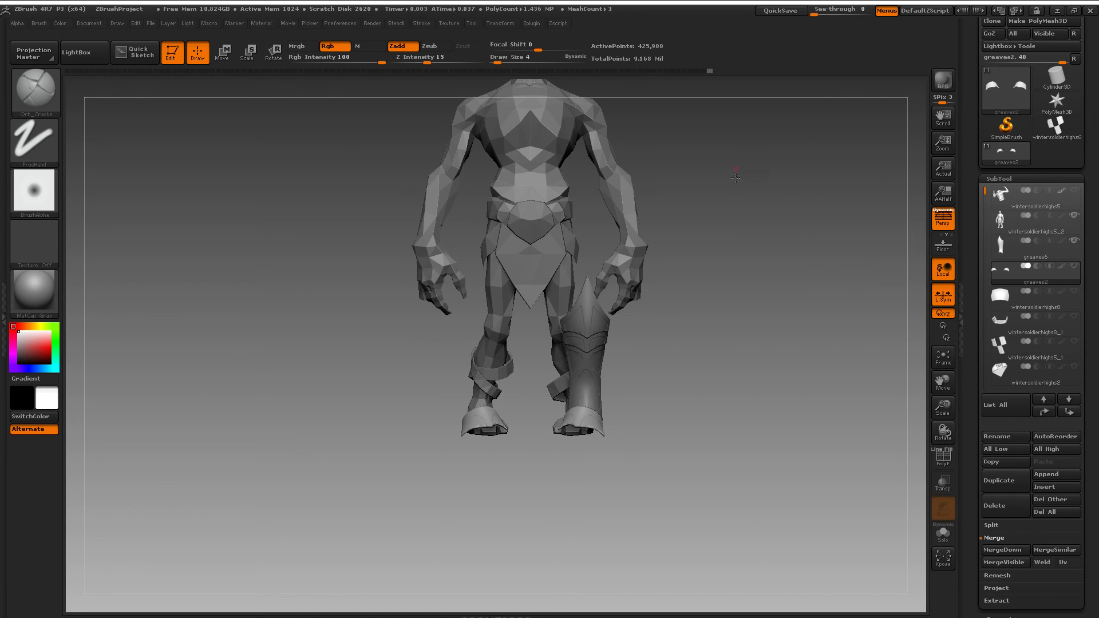
{"action": "left_click", "coordinate": [1075, 267]}
Examine the character's helmet, horns, shoulder armour, chest plate and cape from the front, sides and back.
{"action": "left_click_drag", "start_coordinate": [766, 252], "coordinate": [576, 258]}
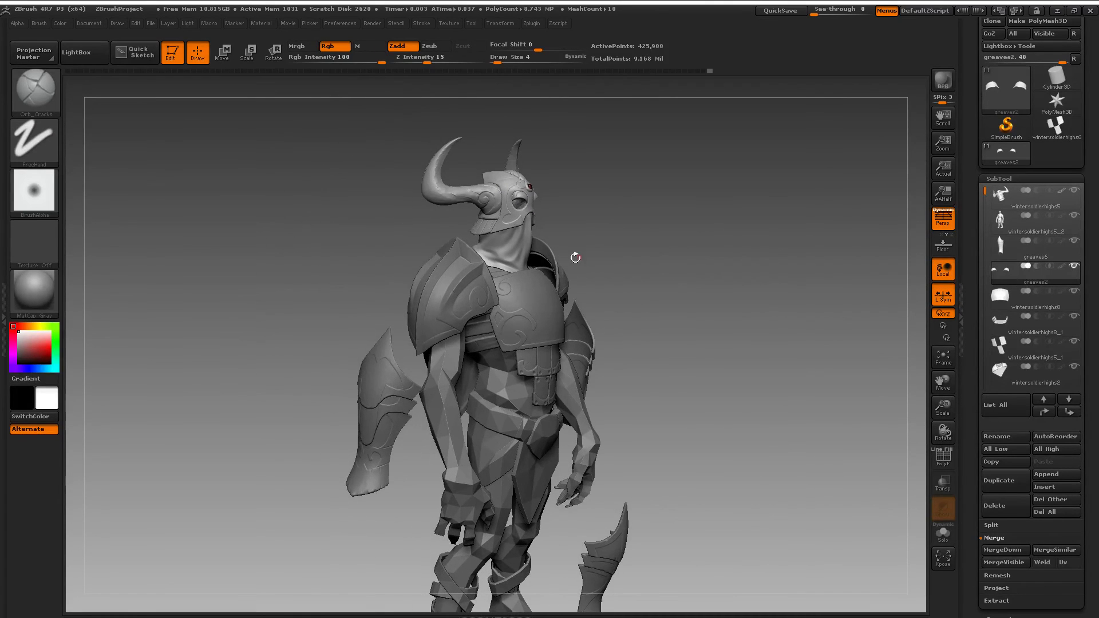
{"action": "left_click_drag", "start_coordinate": [678, 241], "coordinate": [621, 250]}
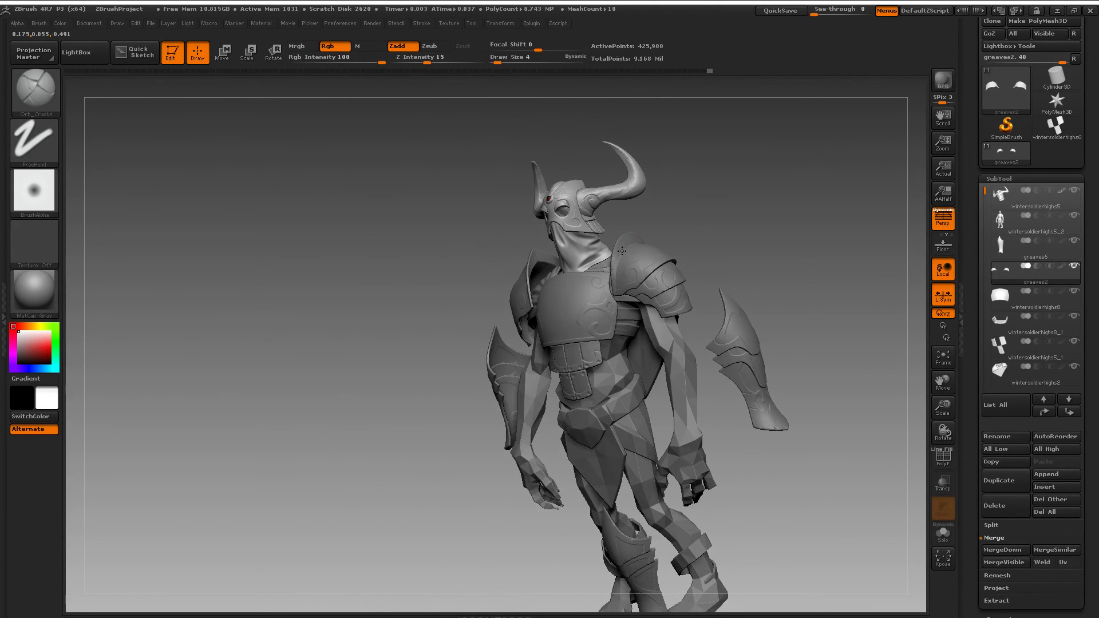
{"action": "left_click_drag", "start_coordinate": [715, 237], "coordinate": [665, 297]}
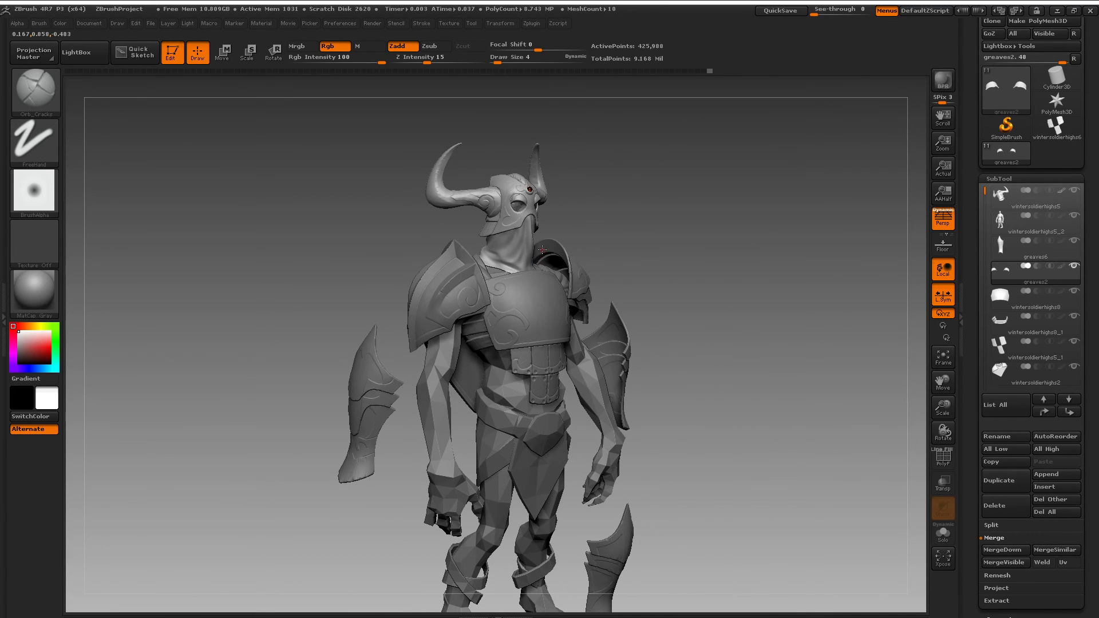
{"action": "left_click_drag", "start_coordinate": [679, 246], "coordinate": [740, 272]}
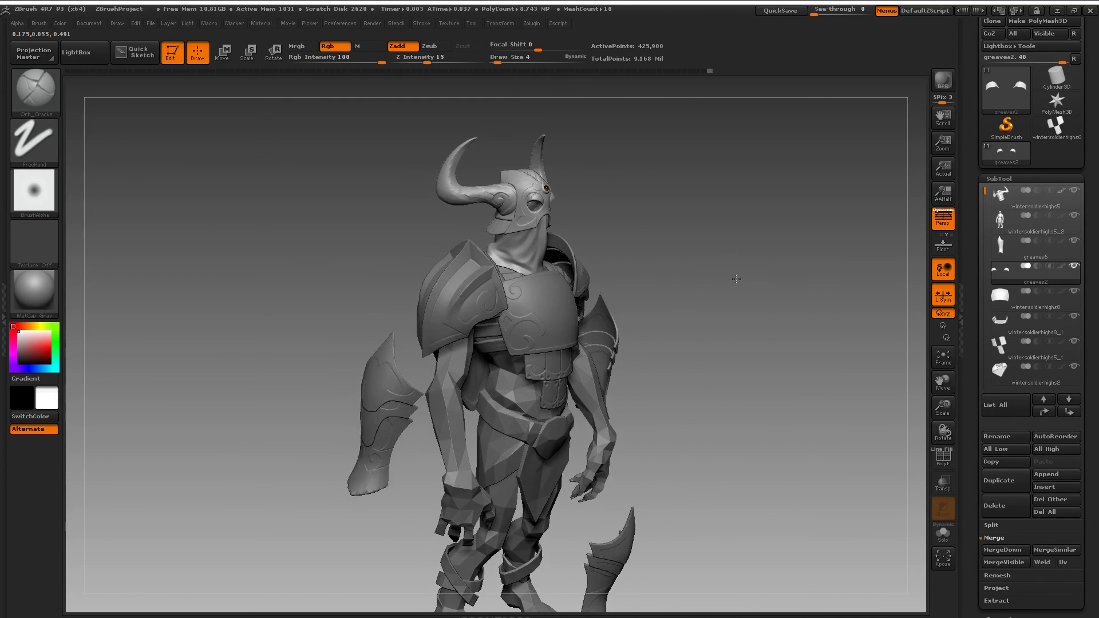
{"action": "left_click_drag", "start_coordinate": [938, 377], "coordinate": [942, 414]}
{"action": "left_click_drag", "start_coordinate": [809, 302], "coordinate": [814, 320]}
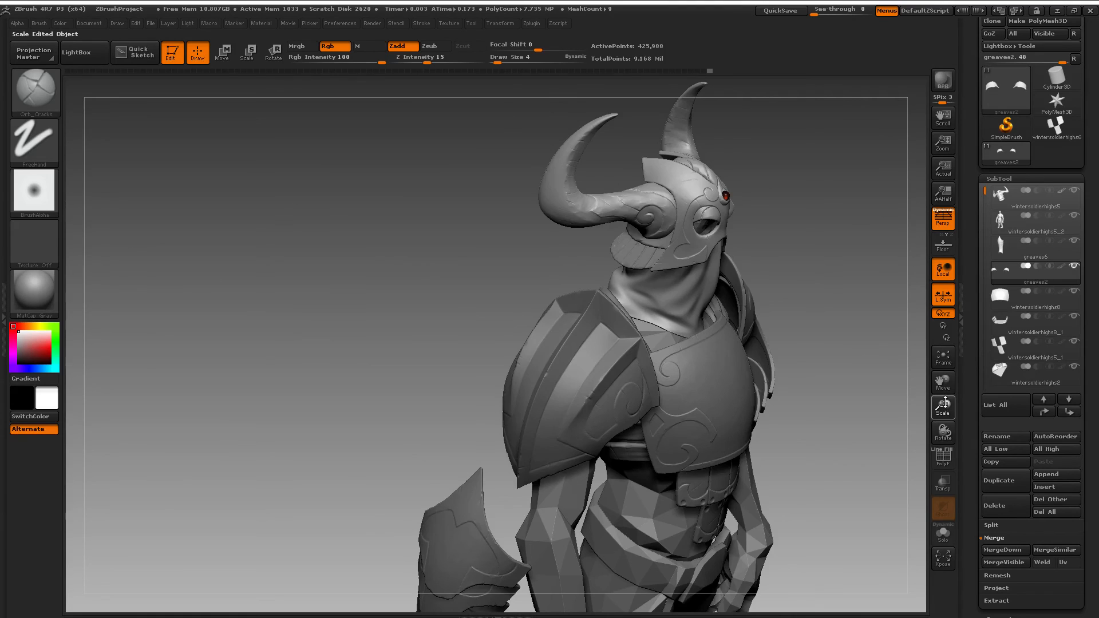
{"action": "left_click_drag", "start_coordinate": [945, 403], "coordinate": [942, 411]}
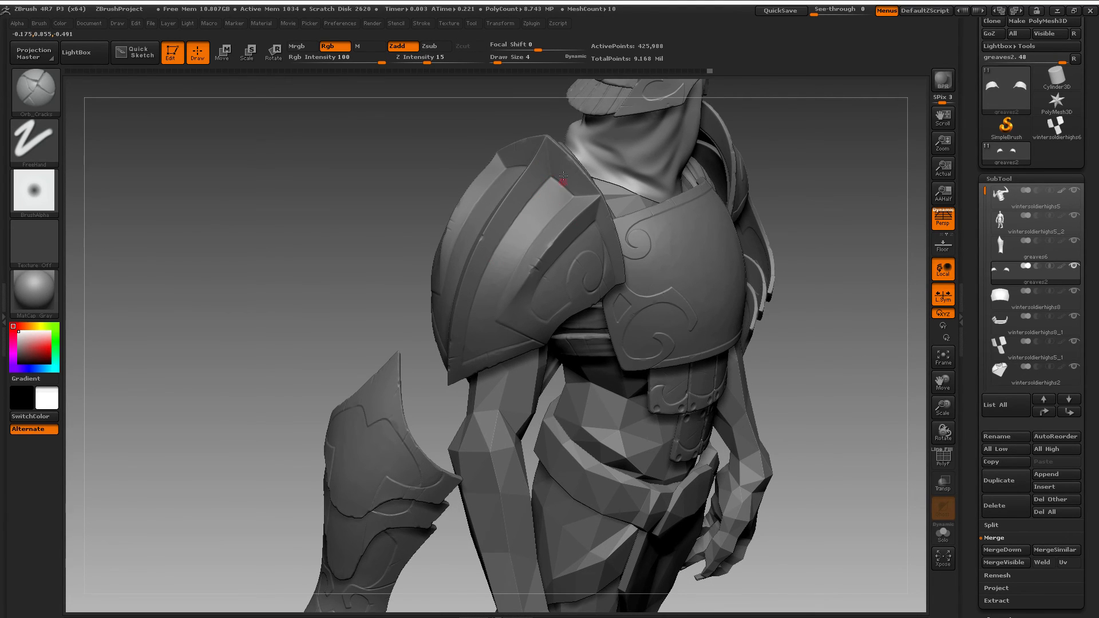
{"action": "left_click_drag", "start_coordinate": [352, 228], "coordinate": [302, 241]}
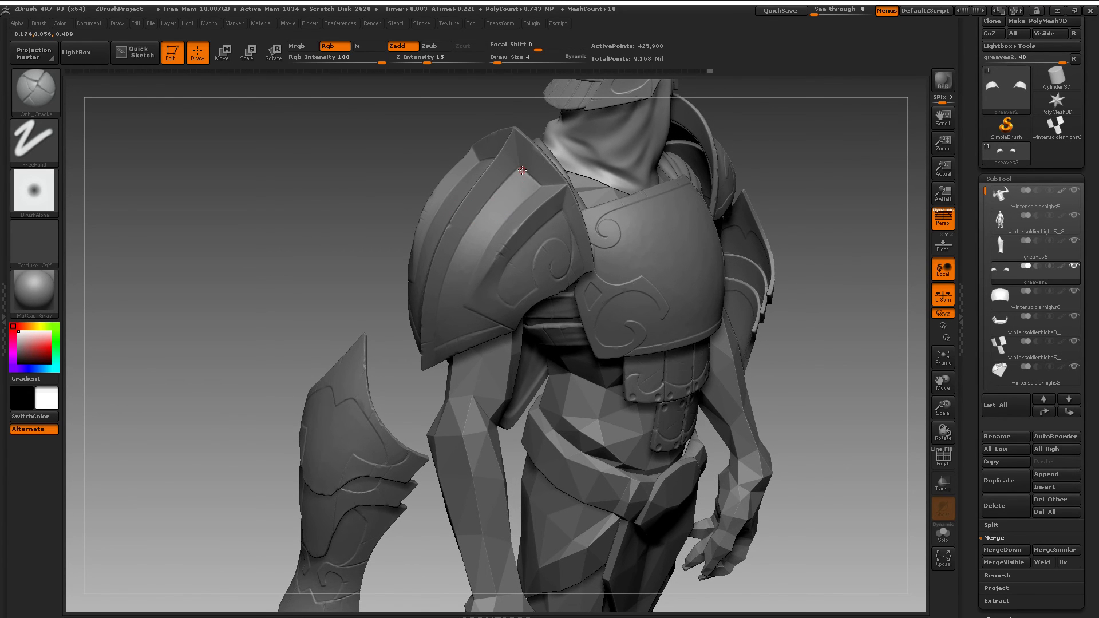
{"action": "left_click_drag", "start_coordinate": [323, 187], "coordinate": [283, 166]}
{"action": "left_click_drag", "start_coordinate": [817, 195], "coordinate": [738, 207], "text": "shift"}
{"action": "left_click_drag", "start_coordinate": [819, 200], "coordinate": [626, 268]}
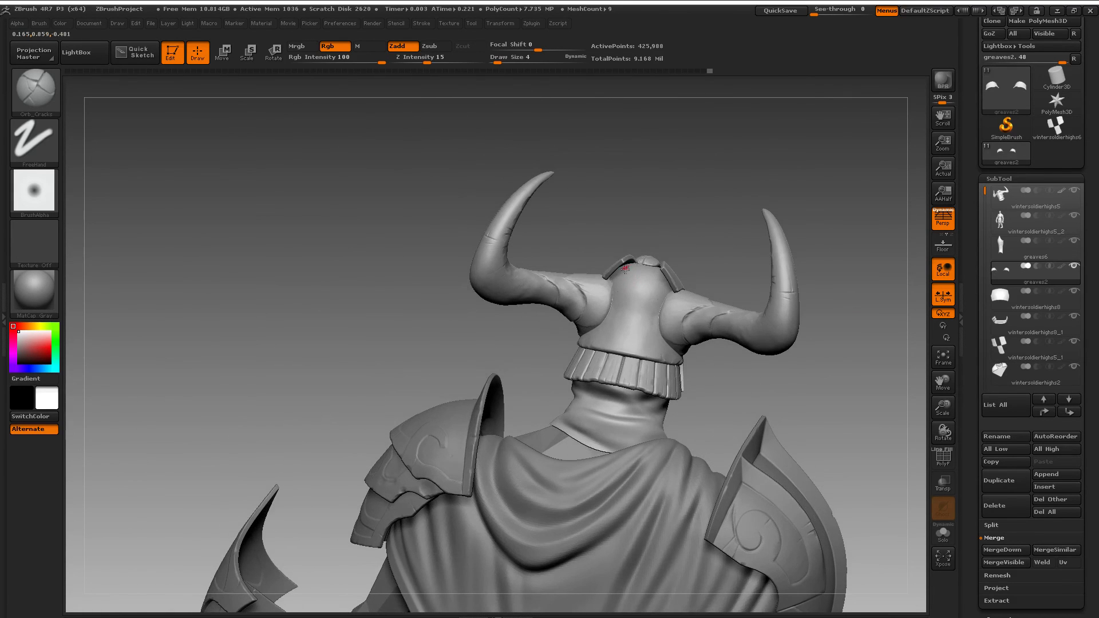
{"action": "left_click_drag", "start_coordinate": [677, 224], "coordinate": [487, 219]}
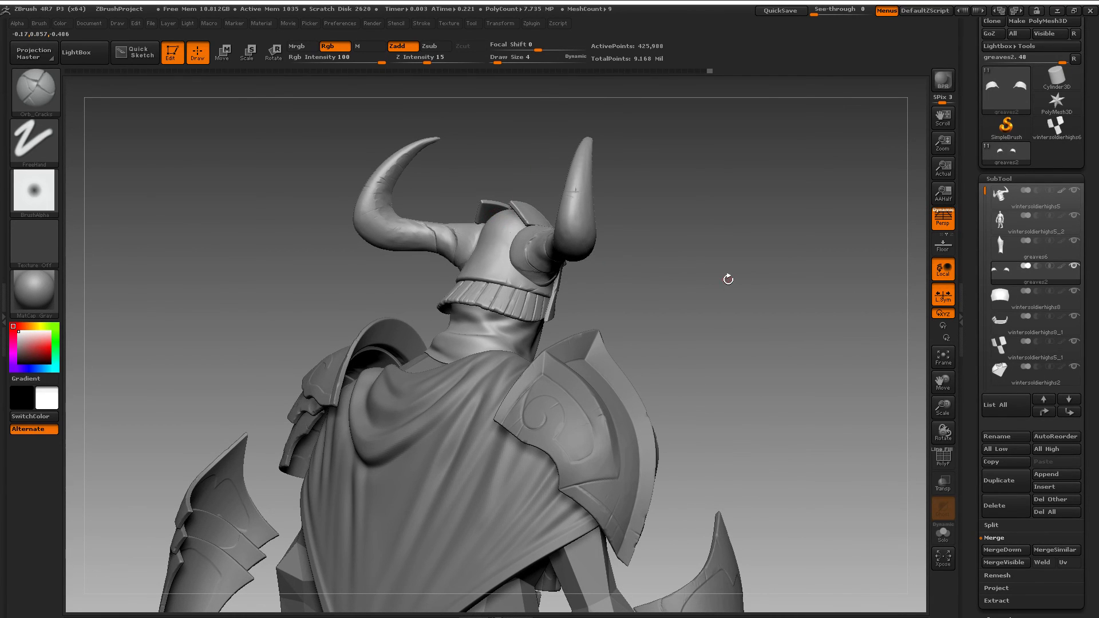
{"action": "left_click_drag", "start_coordinate": [710, 290], "coordinate": [652, 285]}
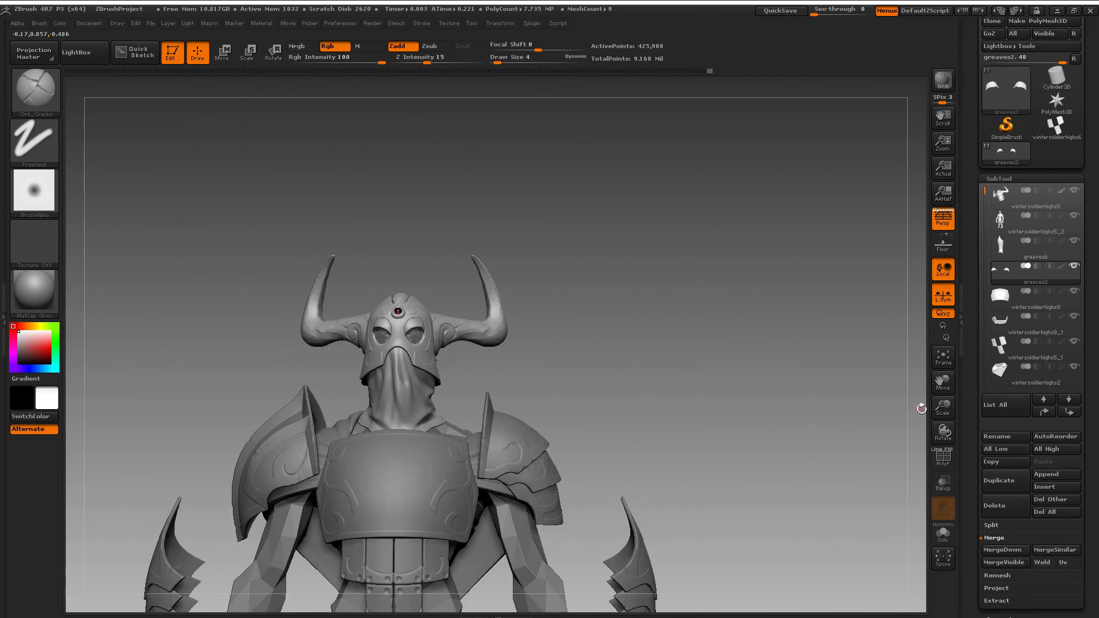
Review the whole armoured character from the front and at an angle, with the shin and foot guards in place.
{"action": "left_click_drag", "start_coordinate": [942, 408], "coordinate": [937, 443]}
{"action": "left_click_drag", "start_coordinate": [700, 589], "coordinate": [750, 224], "text": "alt"}
{"action": "left_click_drag", "start_coordinate": [943, 406], "coordinate": [938, 438]}
{"action": "left_click_drag", "start_coordinate": [830, 362], "coordinate": [777, 355]}
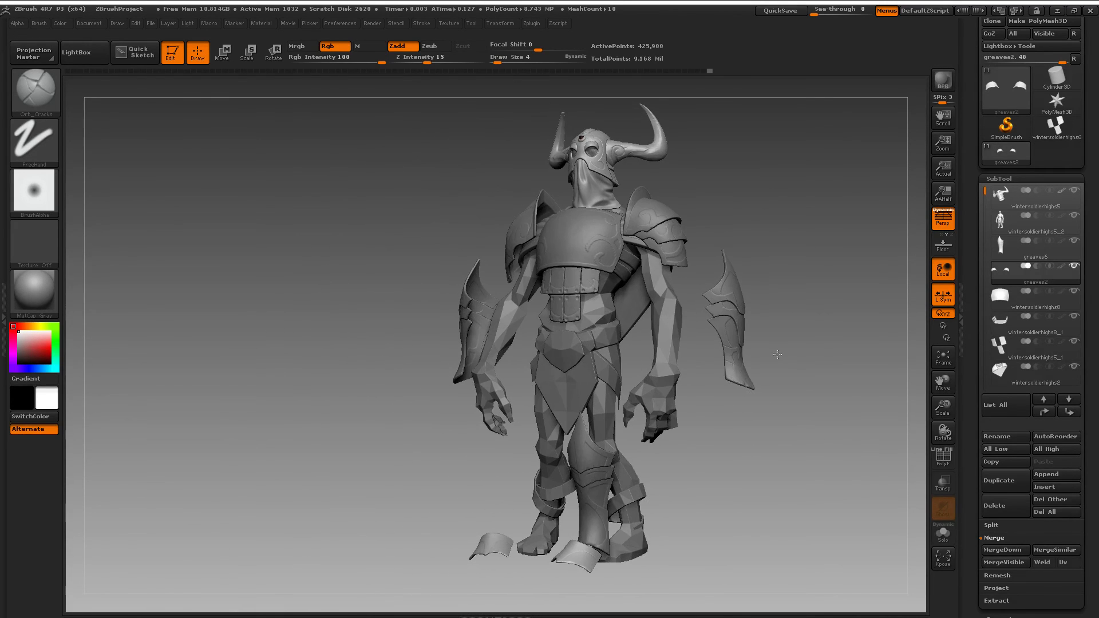
{"action": "left_click_drag", "start_coordinate": [822, 299], "coordinate": [806, 277]}
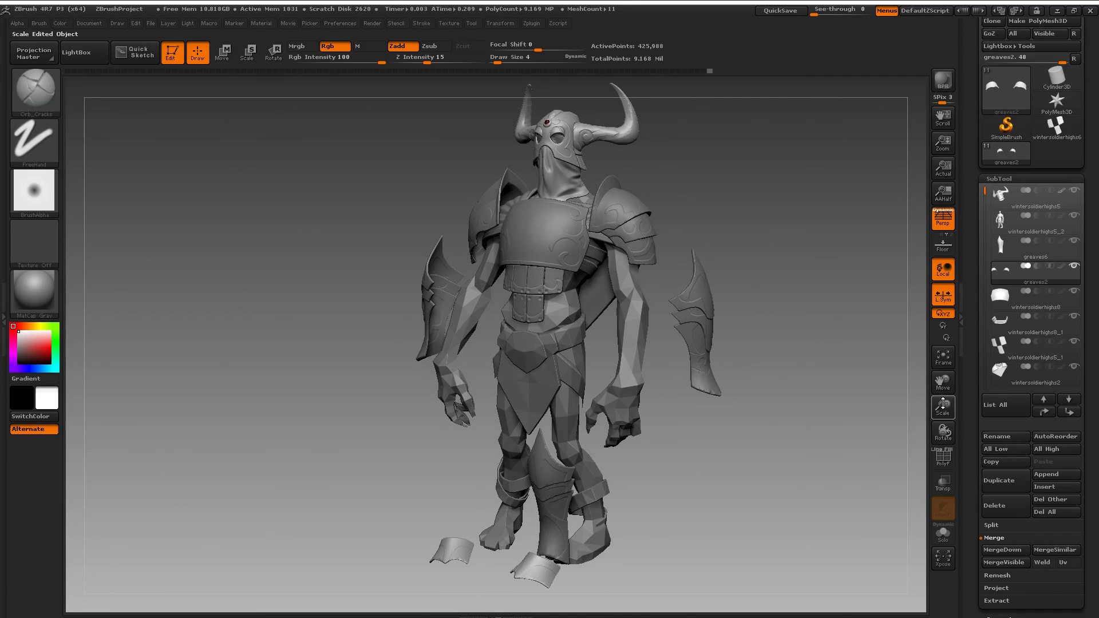
{"action": "left_click_drag", "start_coordinate": [943, 406], "coordinate": [941, 417]}
{"action": "left_click_drag", "start_coordinate": [827, 384], "coordinate": [790, 401]}
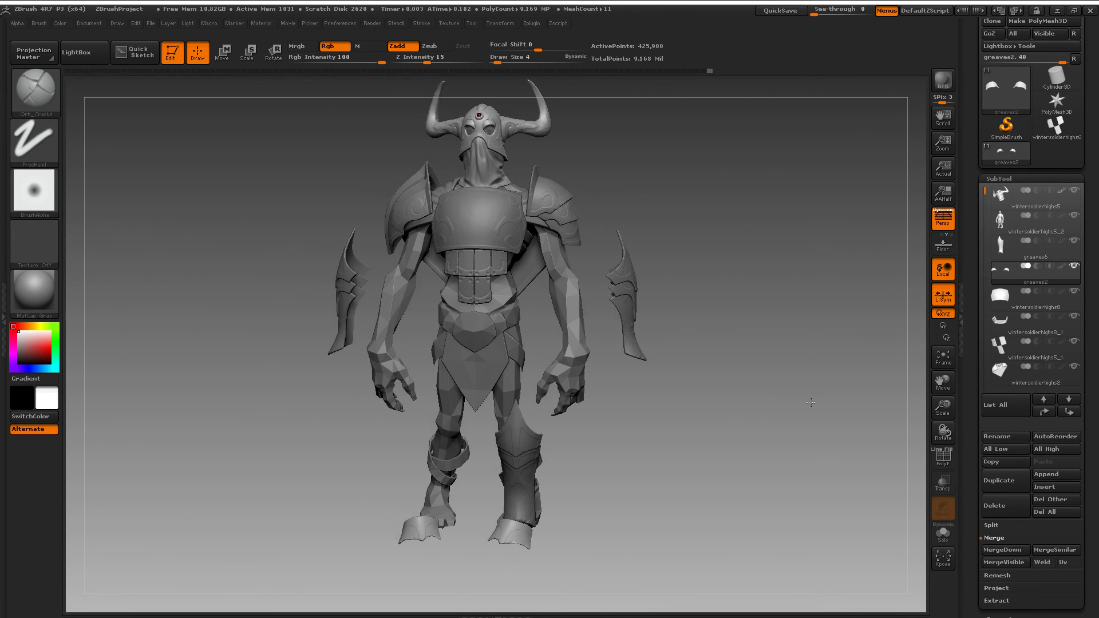
Try the Framer01 material on the whole character, and switch the material to Framer04.
{"action": "left_click", "coordinate": [34, 293]}
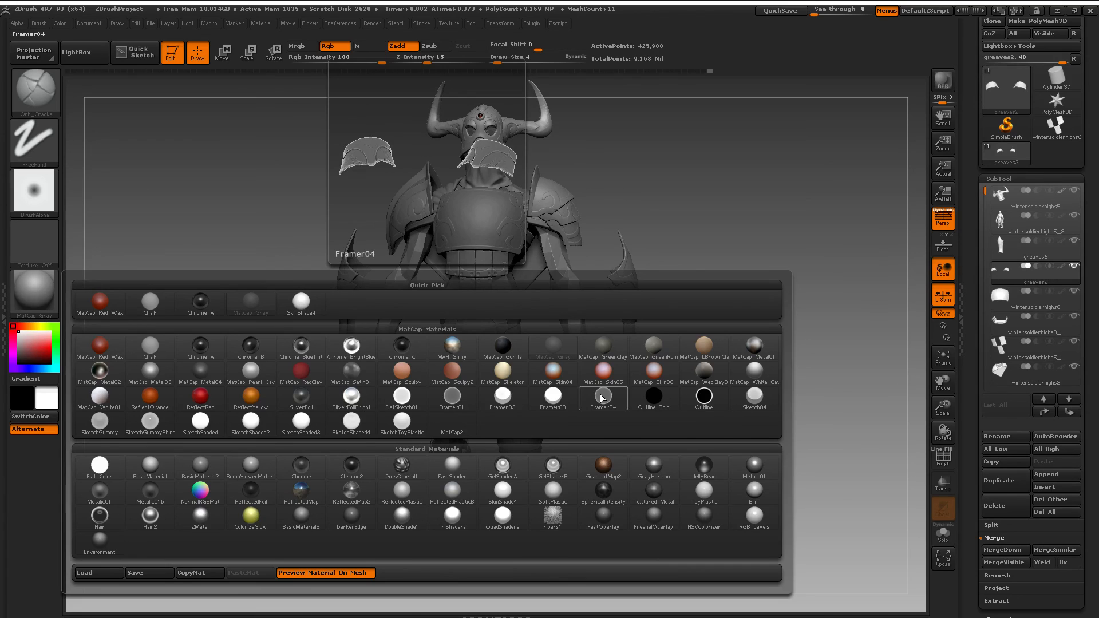
{"action": "left_click", "coordinate": [457, 399]}
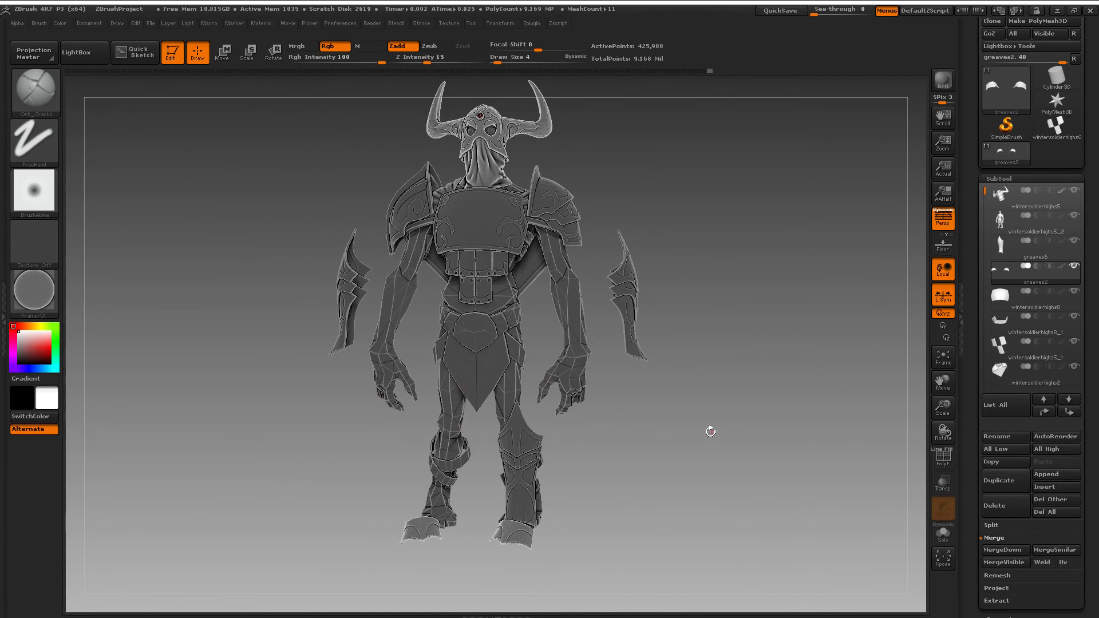
{"action": "left_click", "coordinate": [34, 292]}
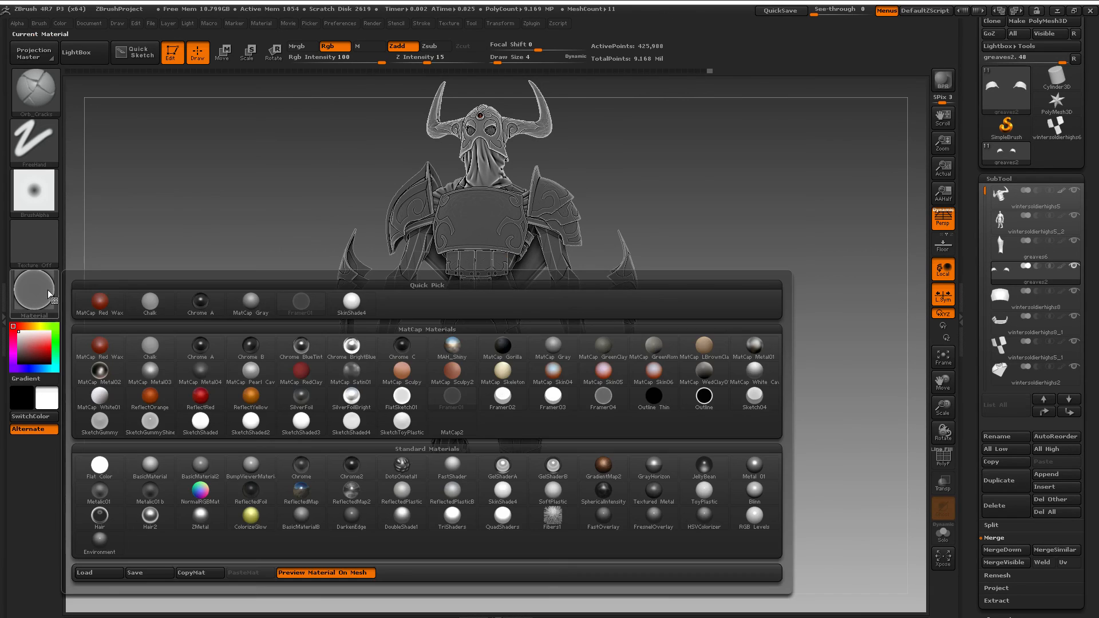
{"action": "left_click", "coordinate": [607, 407]}
Review the full armoured character in the Framer04 material from both front angles and straight from the front.
{"action": "left_click_drag", "start_coordinate": [718, 414], "coordinate": [856, 423]}
{"action": "left_click_drag", "start_coordinate": [944, 407], "coordinate": [943, 423]}
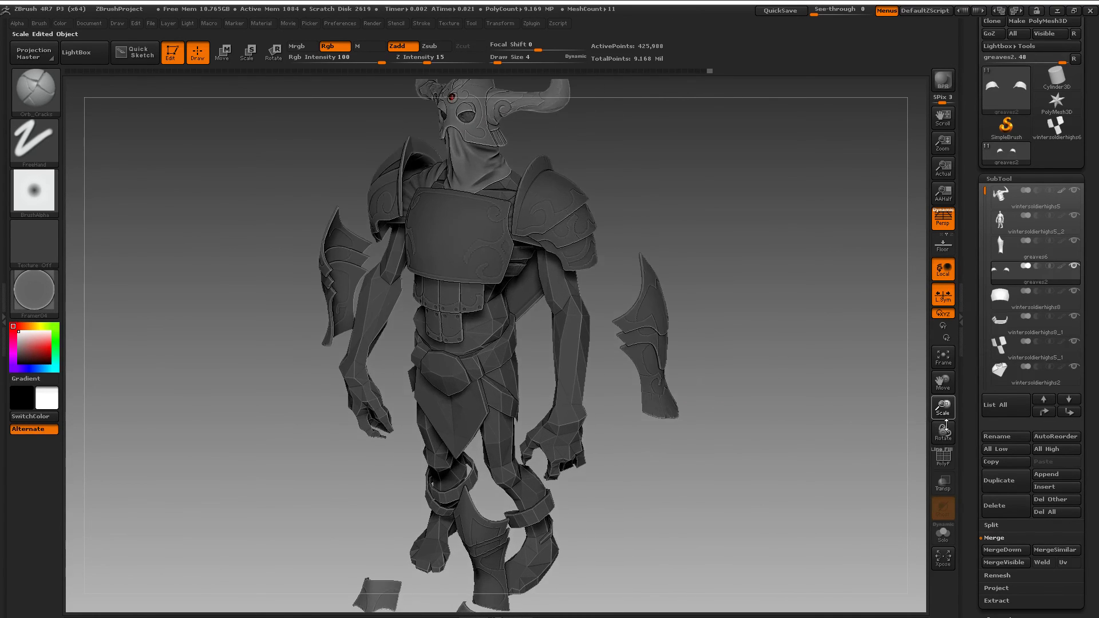
{"action": "left_click_drag", "start_coordinate": [790, 319], "coordinate": [745, 400], "text": "alt"}
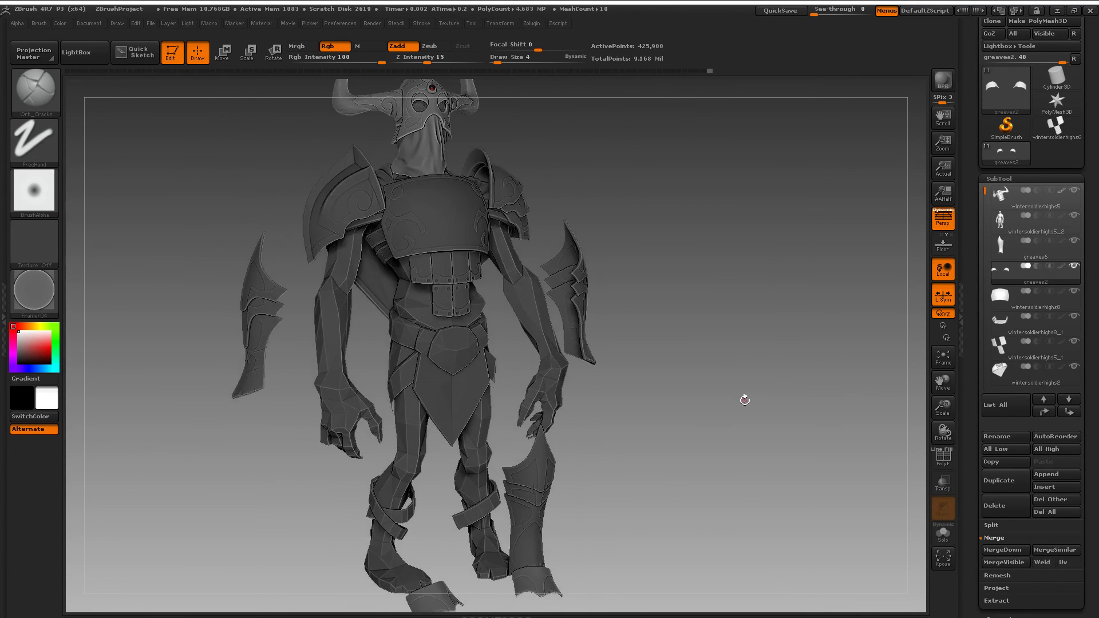
{"action": "left_click_drag", "start_coordinate": [939, 411], "coordinate": [940, 400]}
{"action": "left_click_drag", "start_coordinate": [767, 423], "coordinate": [704, 457], "text": "alt"}
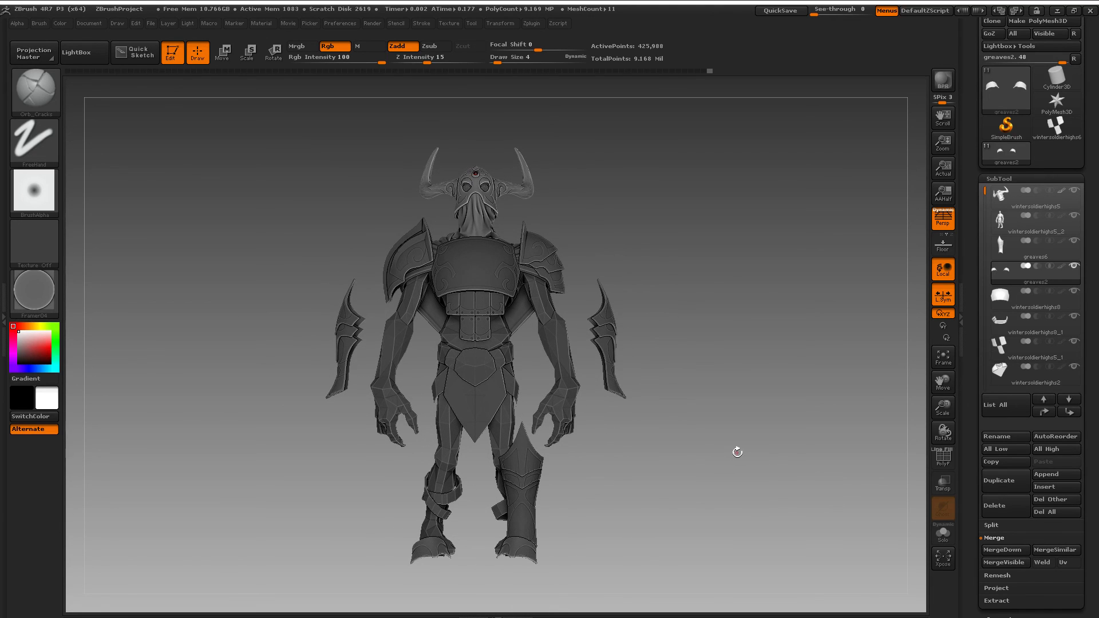
{"action": "key", "text": "alt+Tab"}
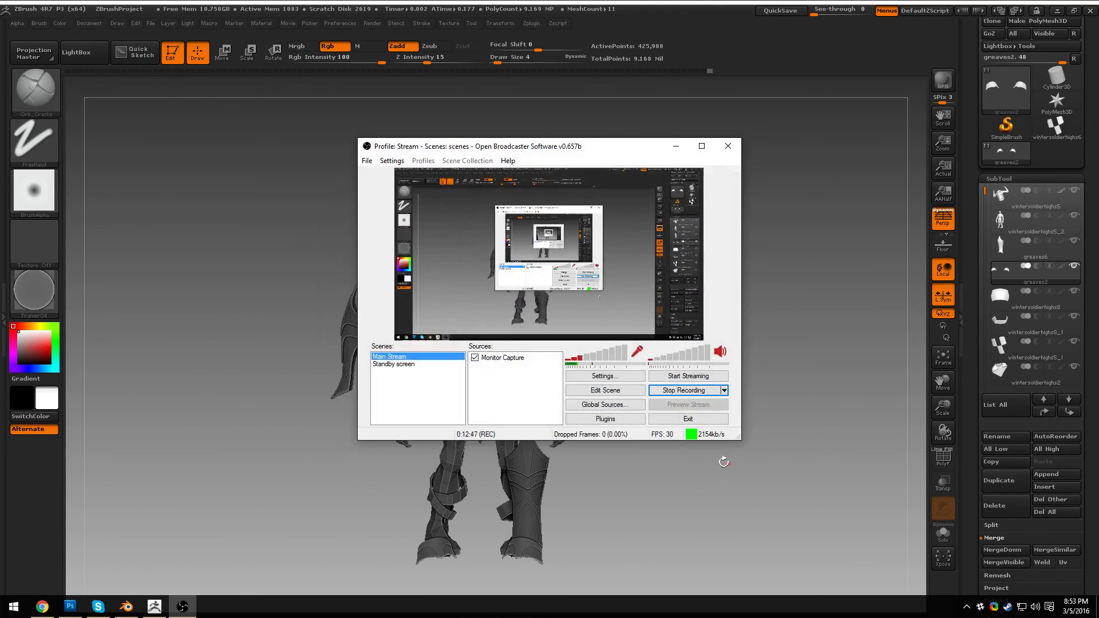